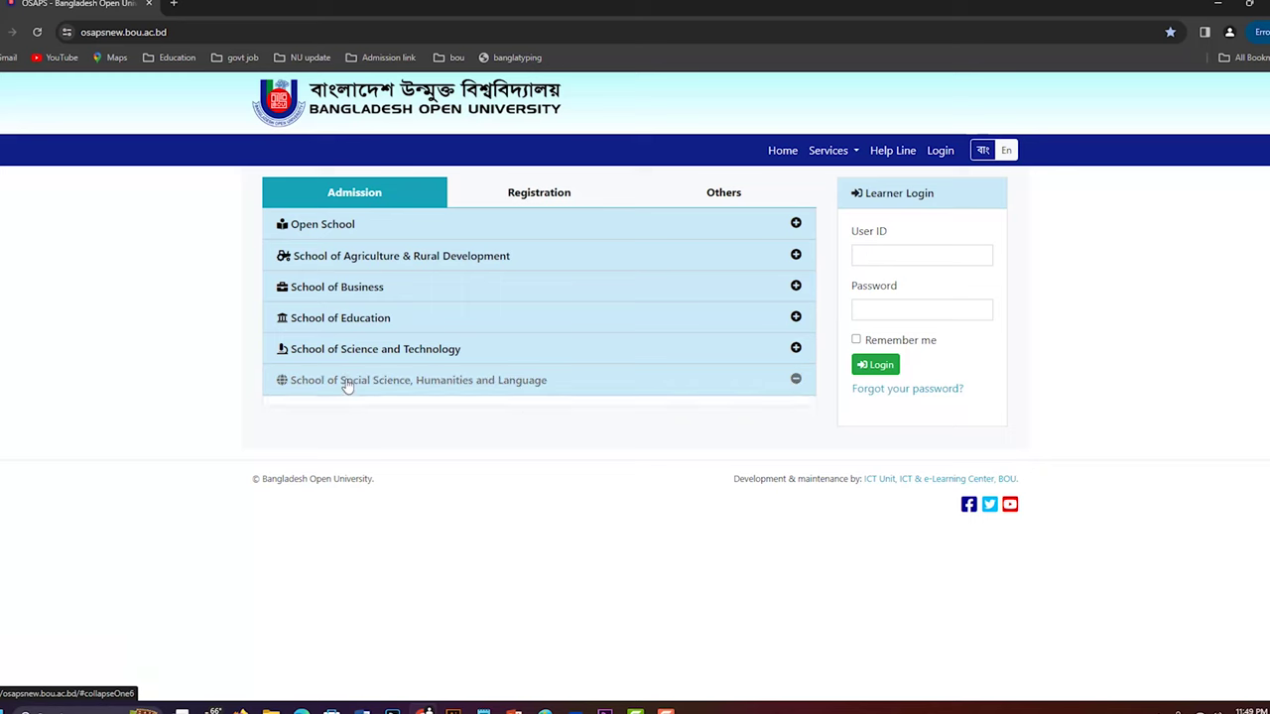
- Expand the School of Social Science, Humanities and Language programs and check the admission period for BA/BSS
left_click(347, 386)
left_click(346, 385)
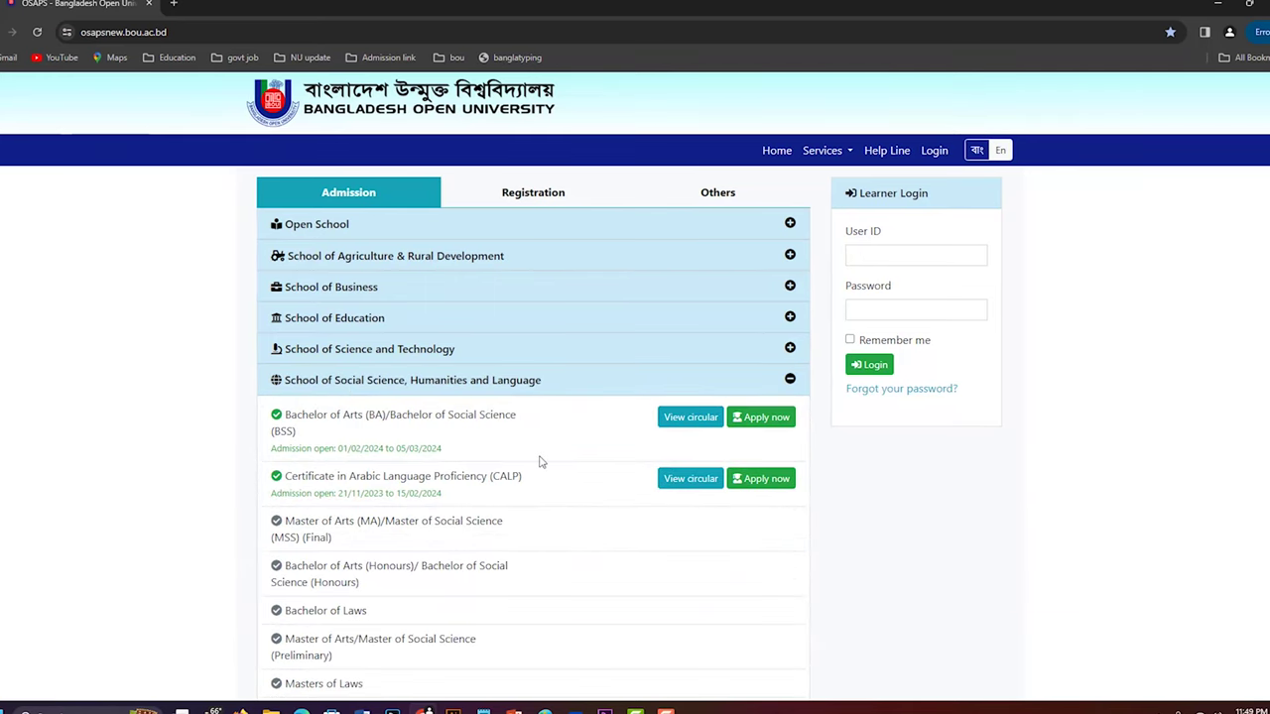
left_click_drag(287, 415, 510, 447)
left_click(510, 448)
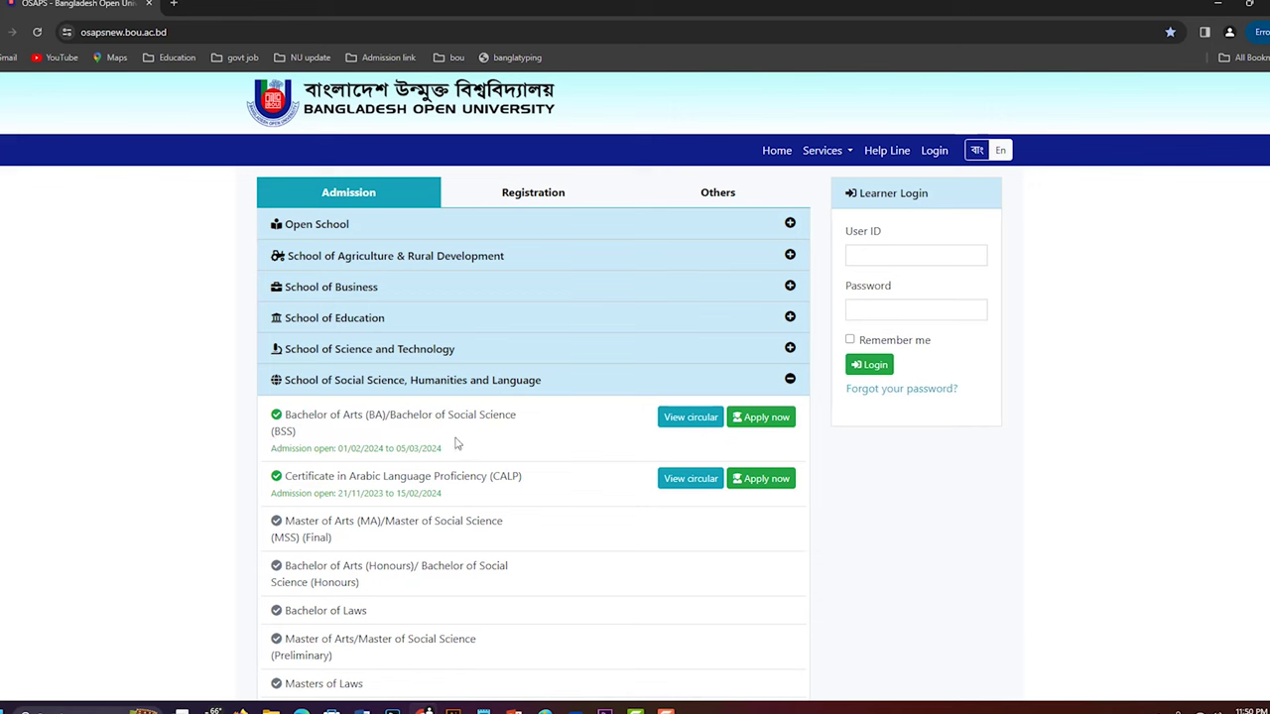
left_click_drag(337, 452, 453, 456)
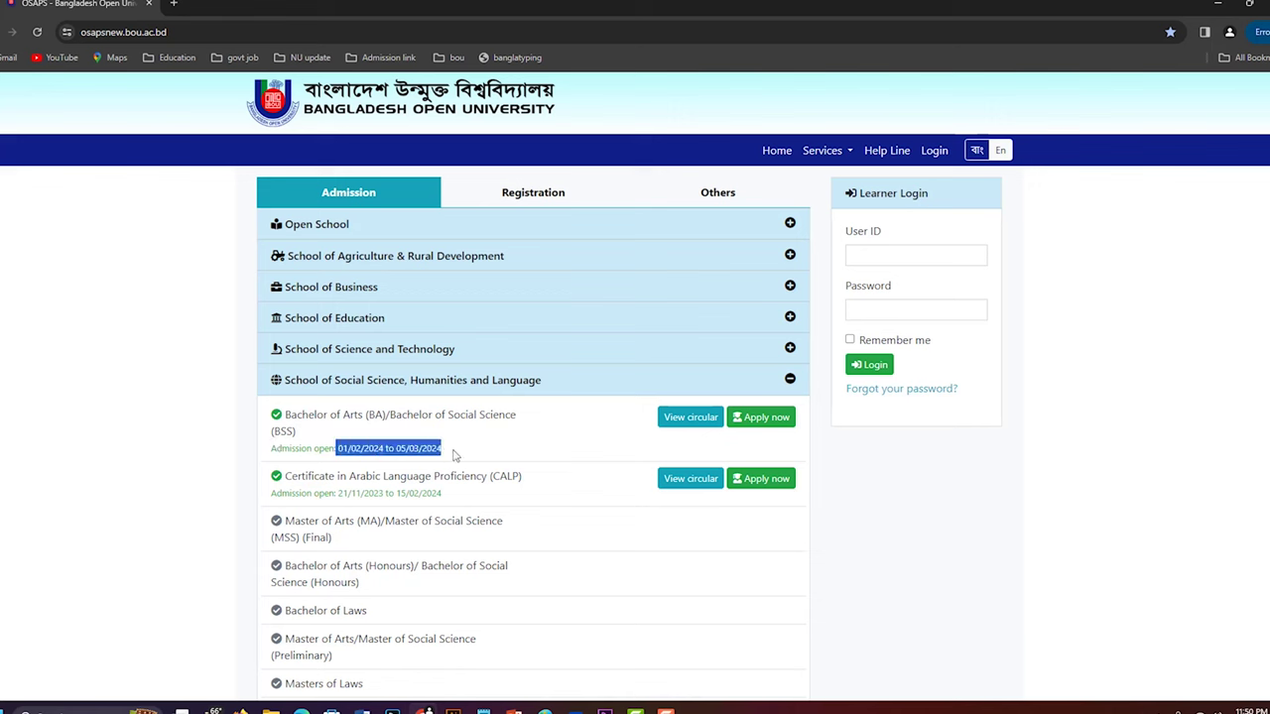
left_click(459, 453)
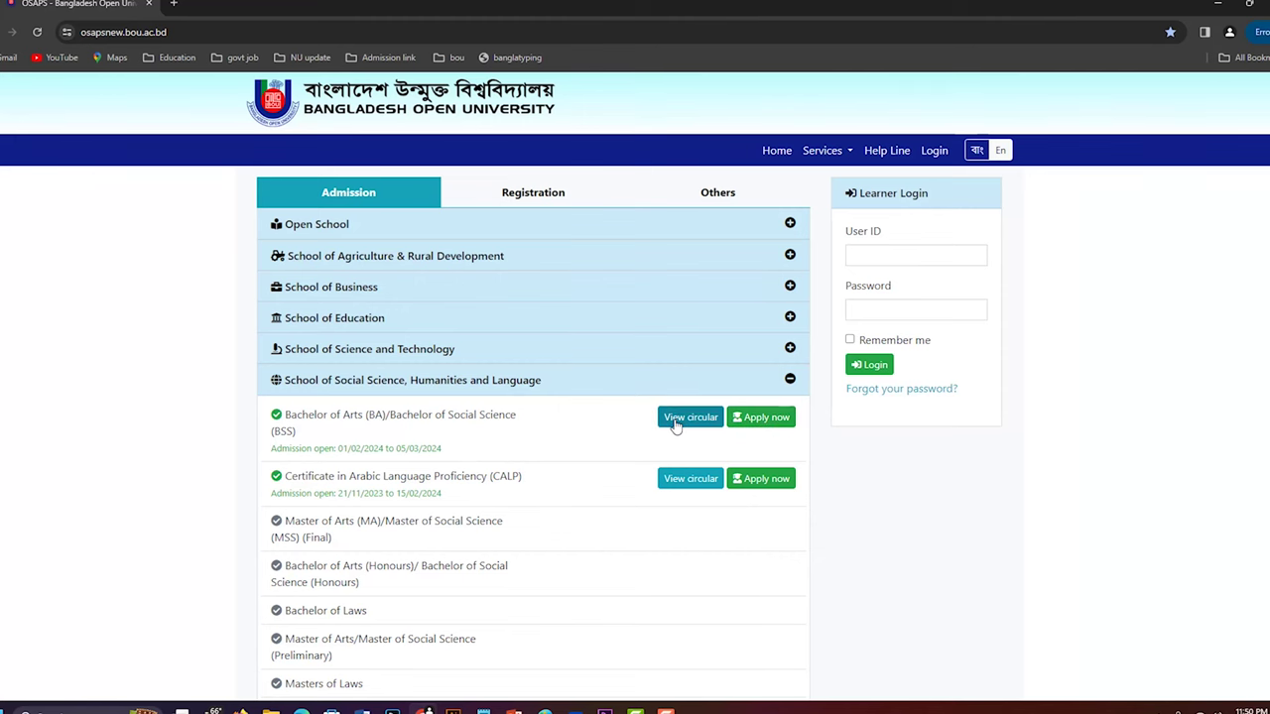
- Open the BA/BSS admission circular PDF and enlarge it to 200%
left_click(676, 420)
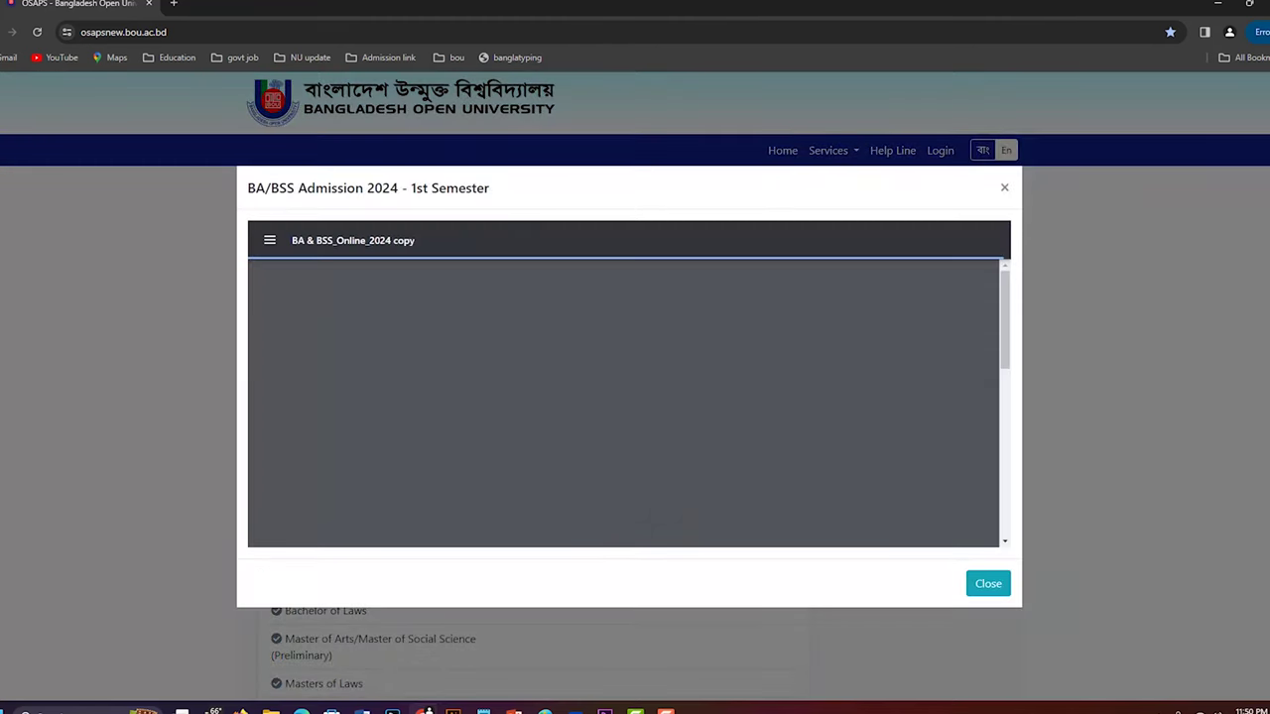
scroll(779, 388, "down", 1)
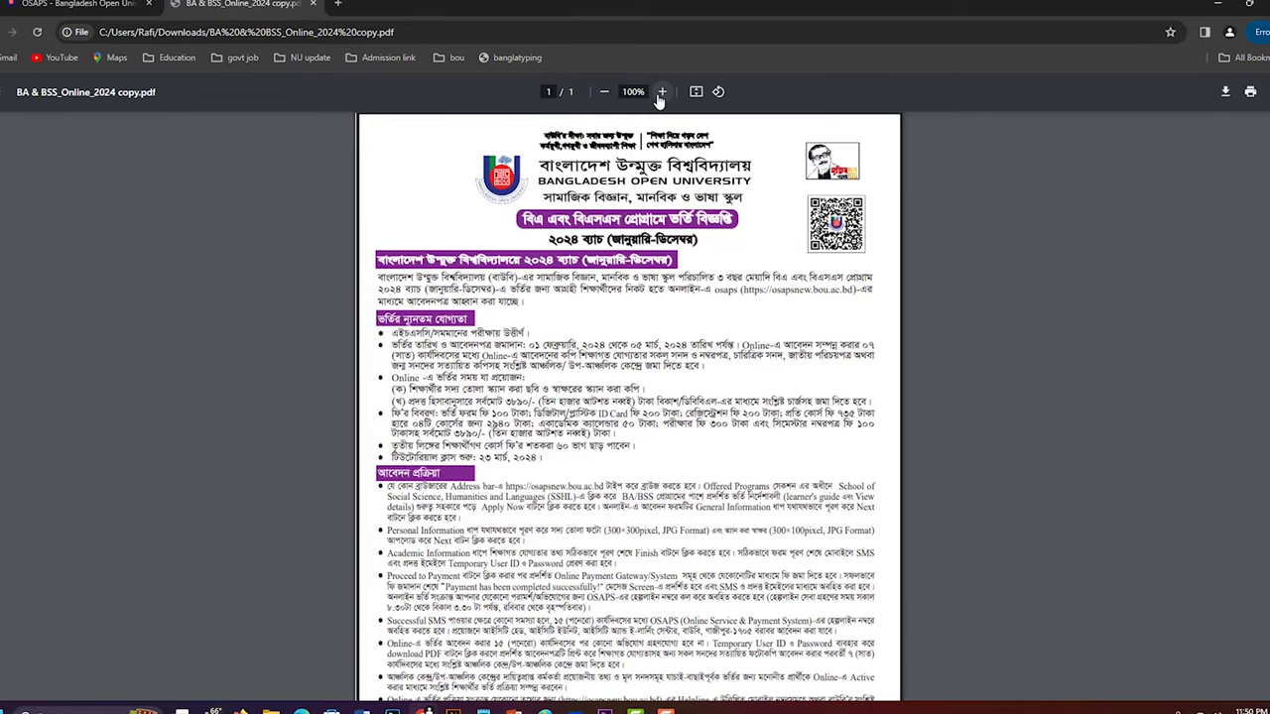
left_click(661, 92)
left_click(661, 92)
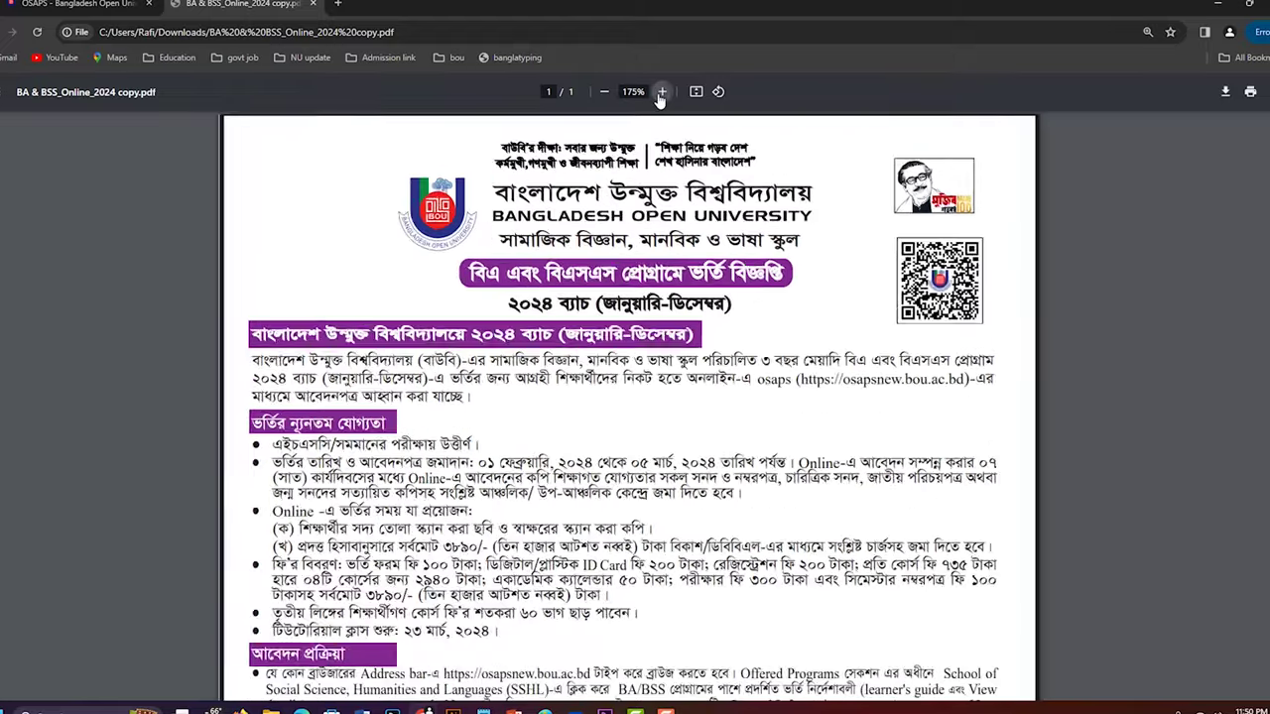
left_click(661, 93)
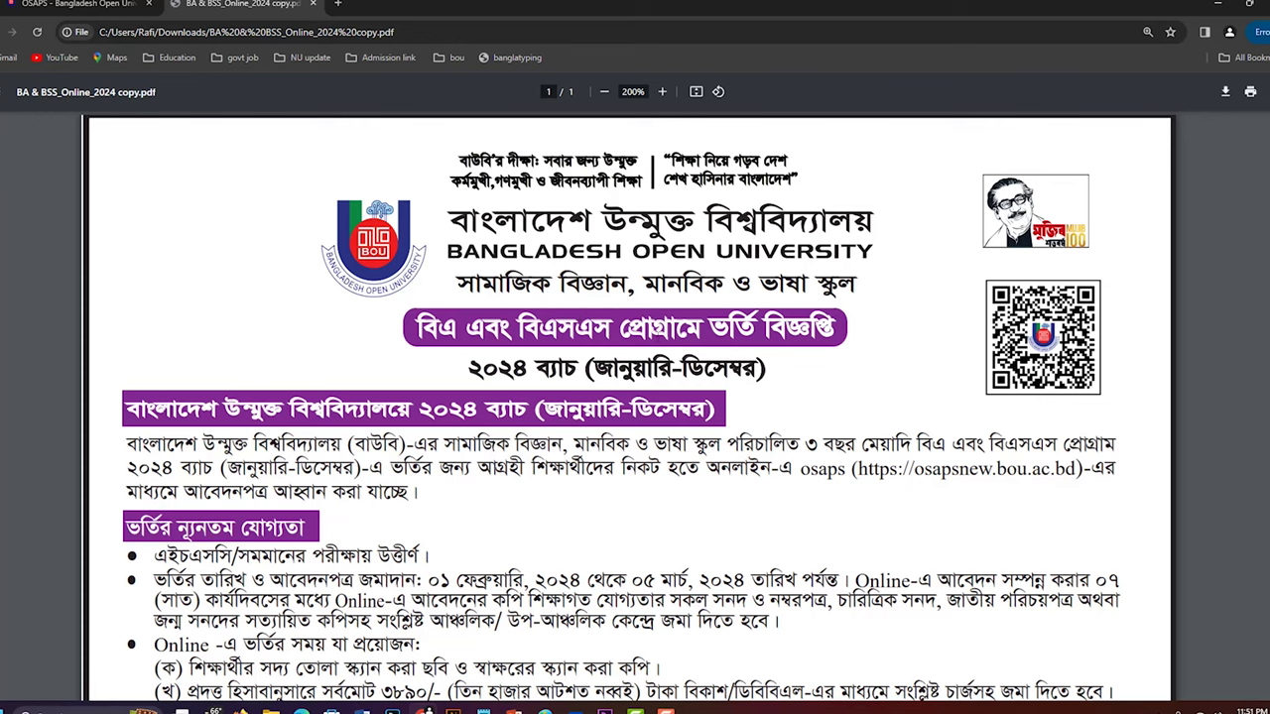
- Read the circular's program duration, admission dates, required certificates and where to submit the application documents
scroll(872, 266, "down", 2)
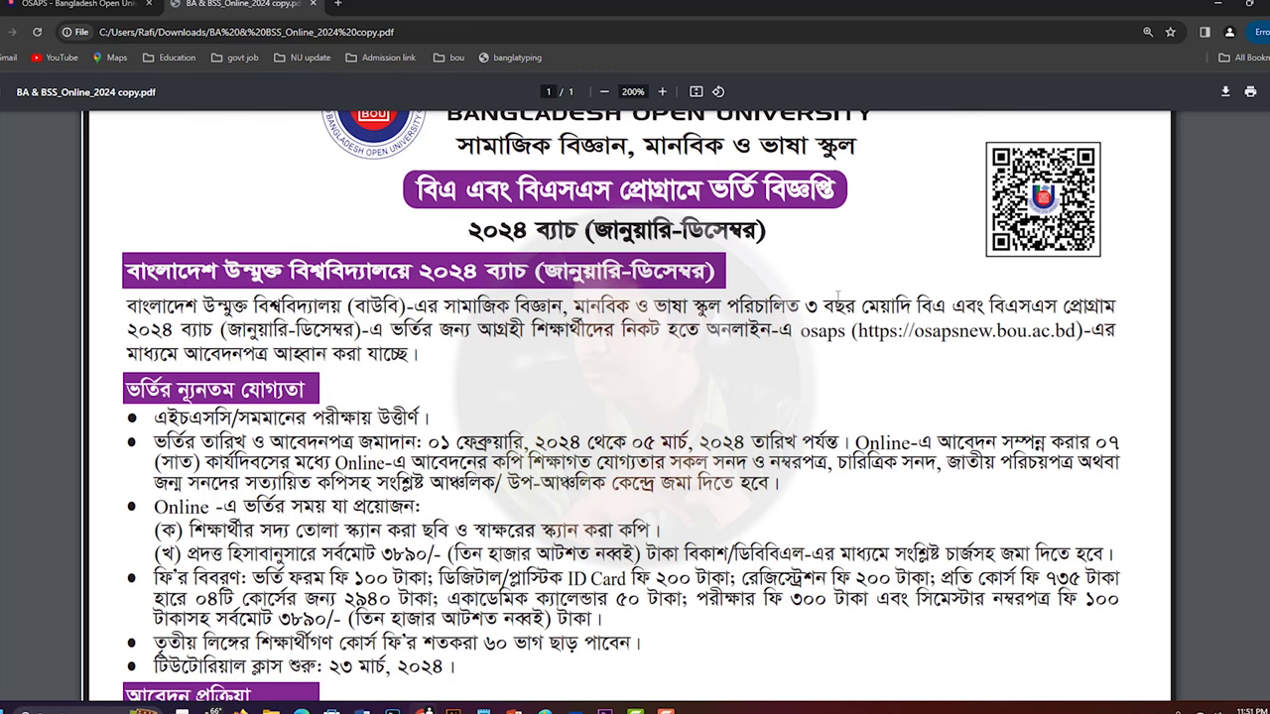
left_click_drag(825, 296, 998, 279)
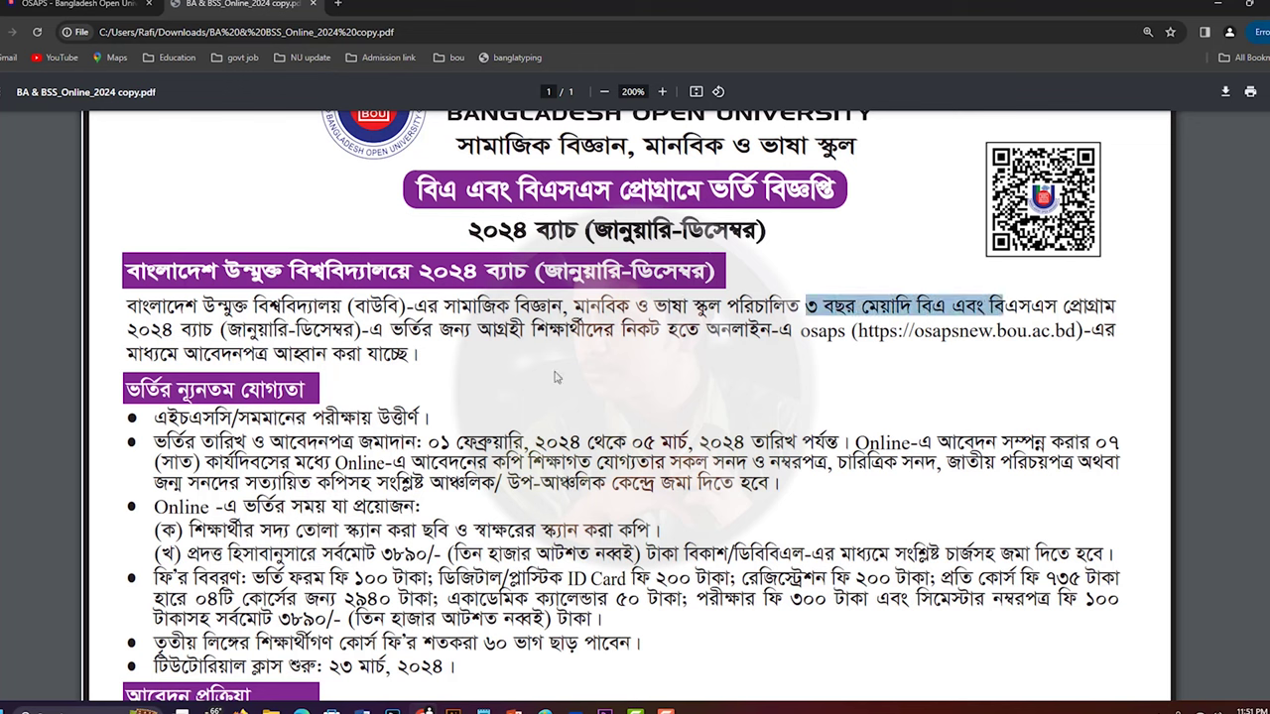
scroll(578, 385, "down", 2)
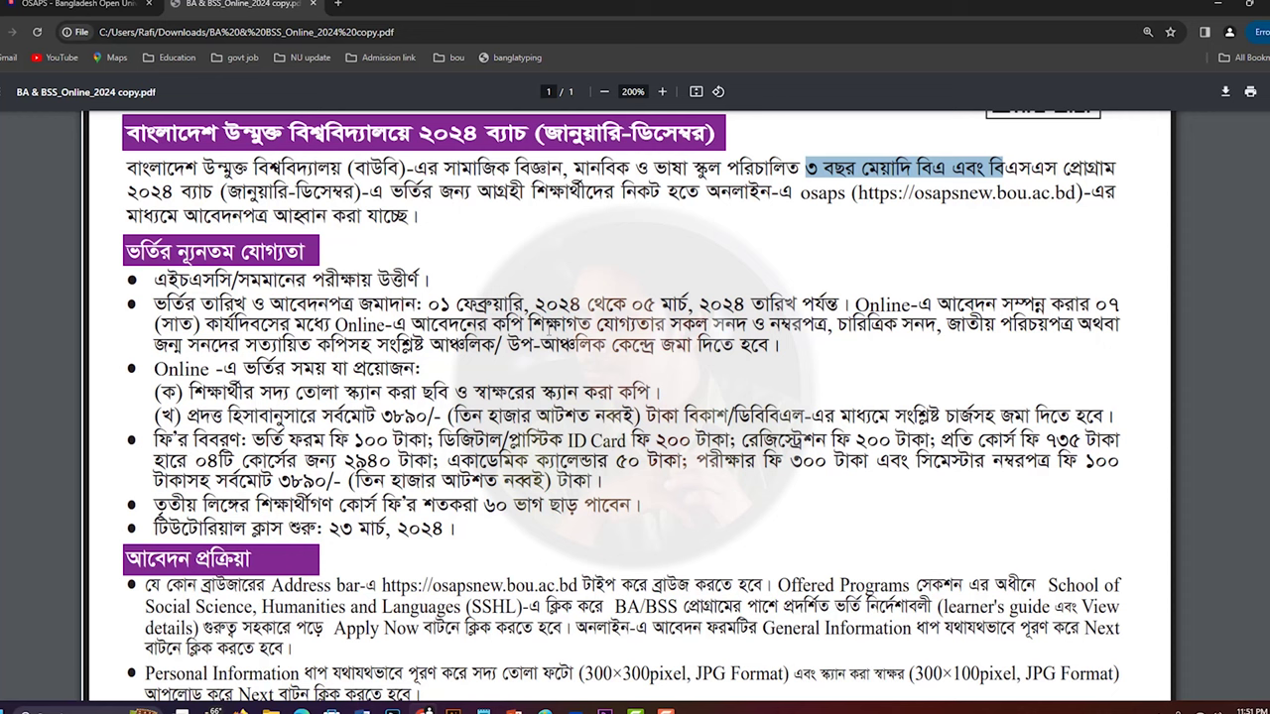
double_click(547, 328)
left_click_drag(547, 328, 746, 325)
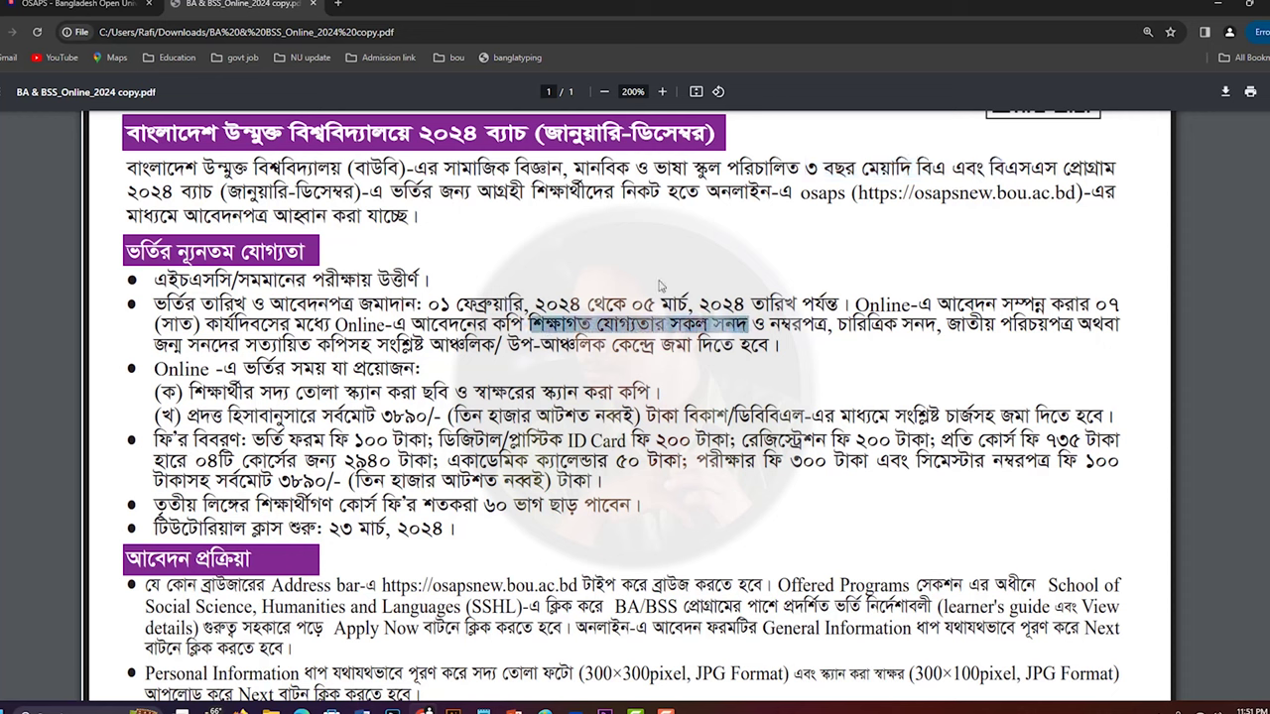
left_click_drag(769, 325, 829, 325)
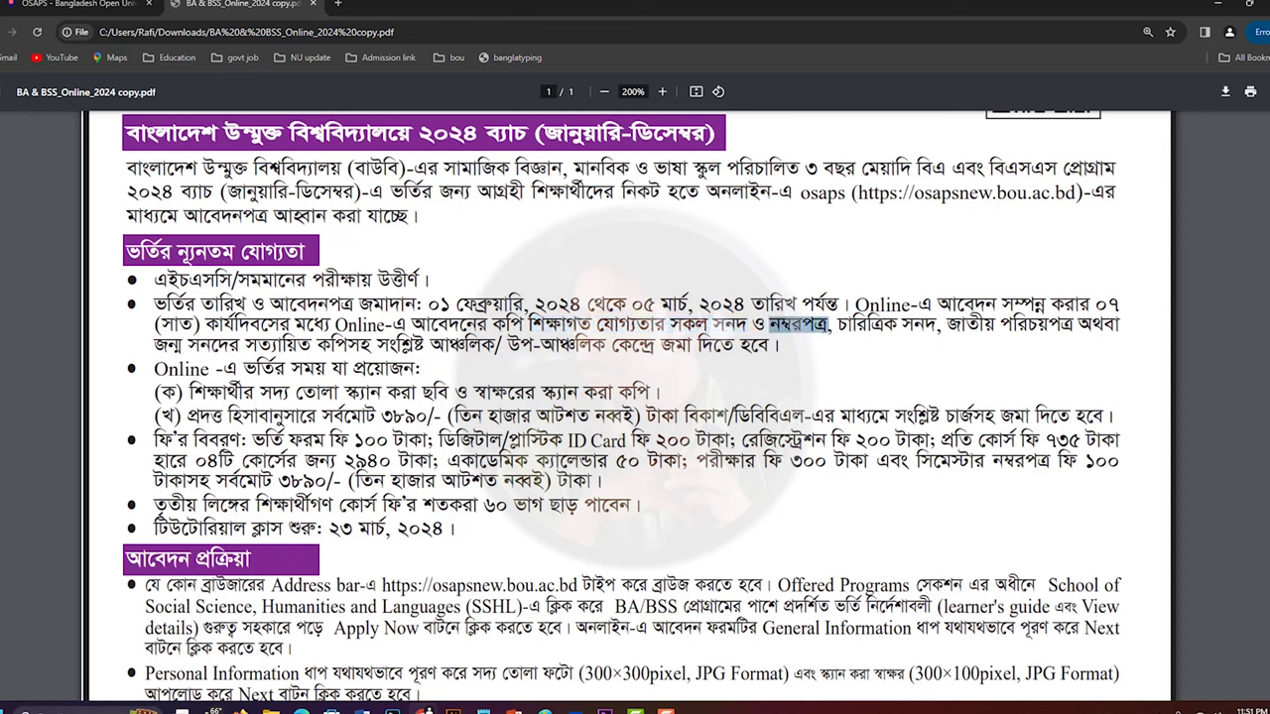
left_click_drag(835, 324, 1047, 308)
left_click(936, 327)
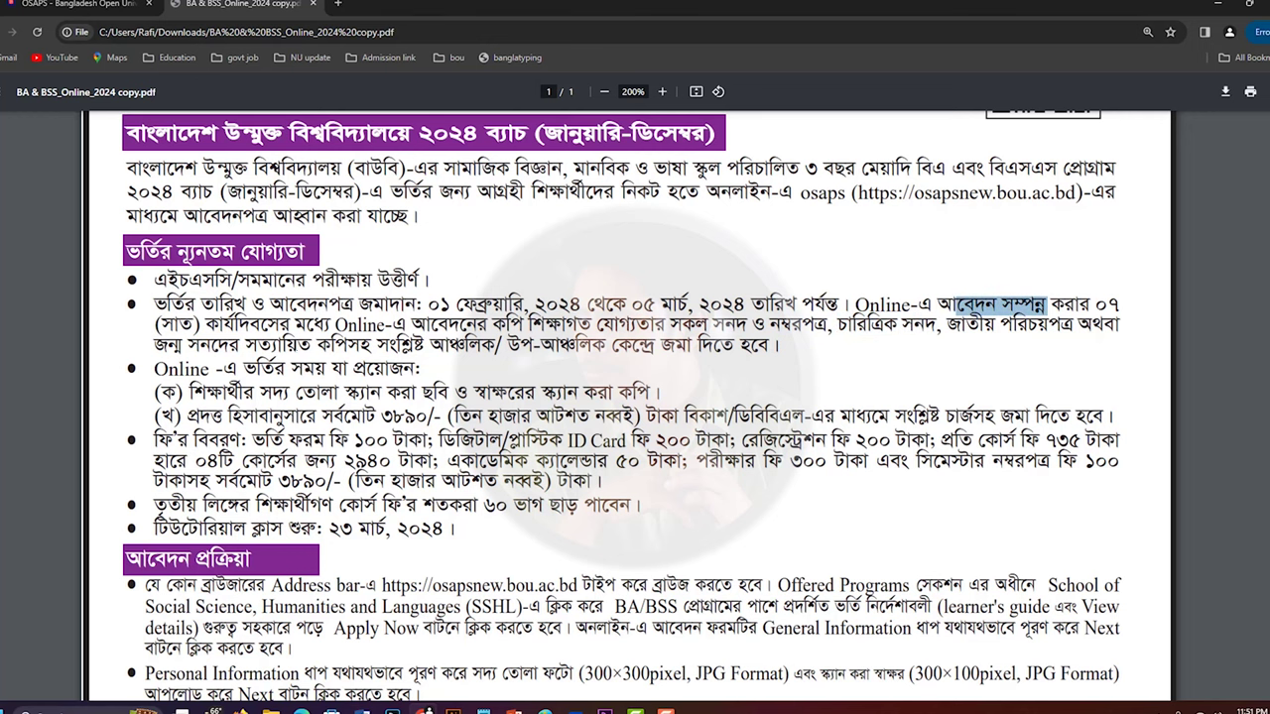
left_click_drag(245, 344, 678, 344)
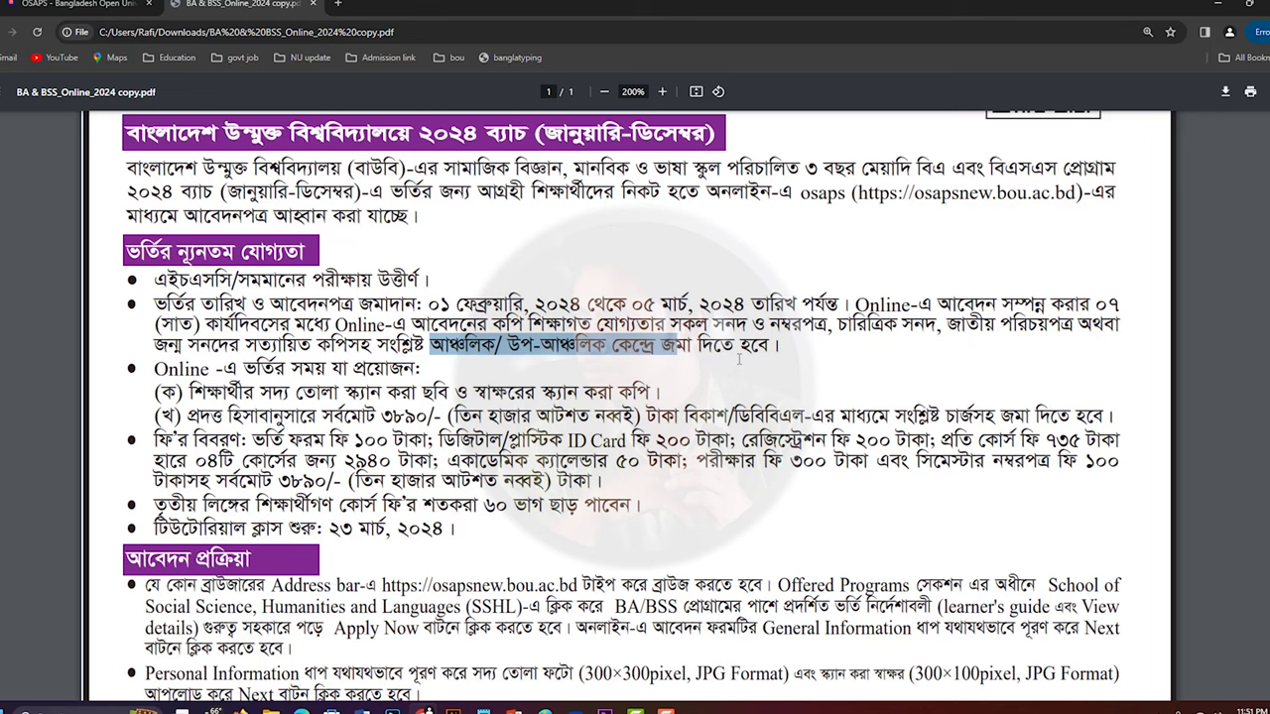
- Read the circular's photo and signature requirements, the total admission fee and the course fee discount for third-gender learners
left_click_drag(270, 393, 526, 391)
left_click_drag(344, 392, 516, 393)
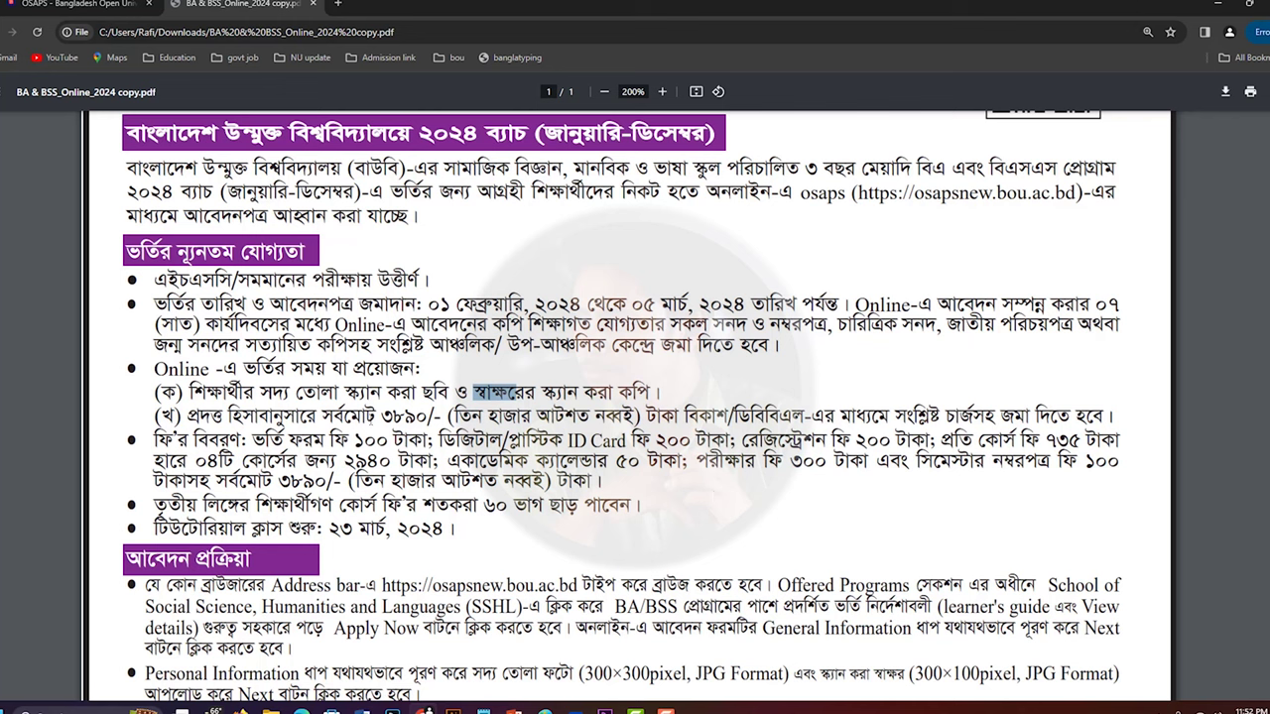
left_click_drag(380, 413, 501, 414)
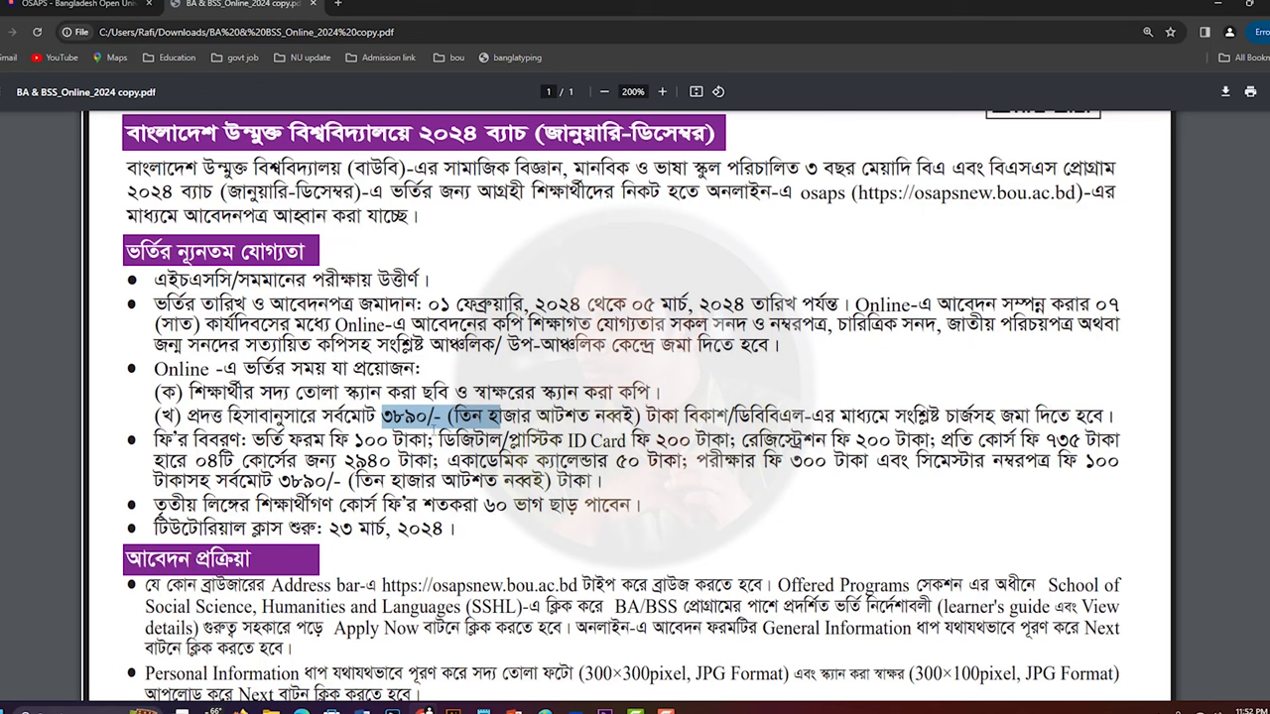
left_click_drag(151, 506, 649, 503)
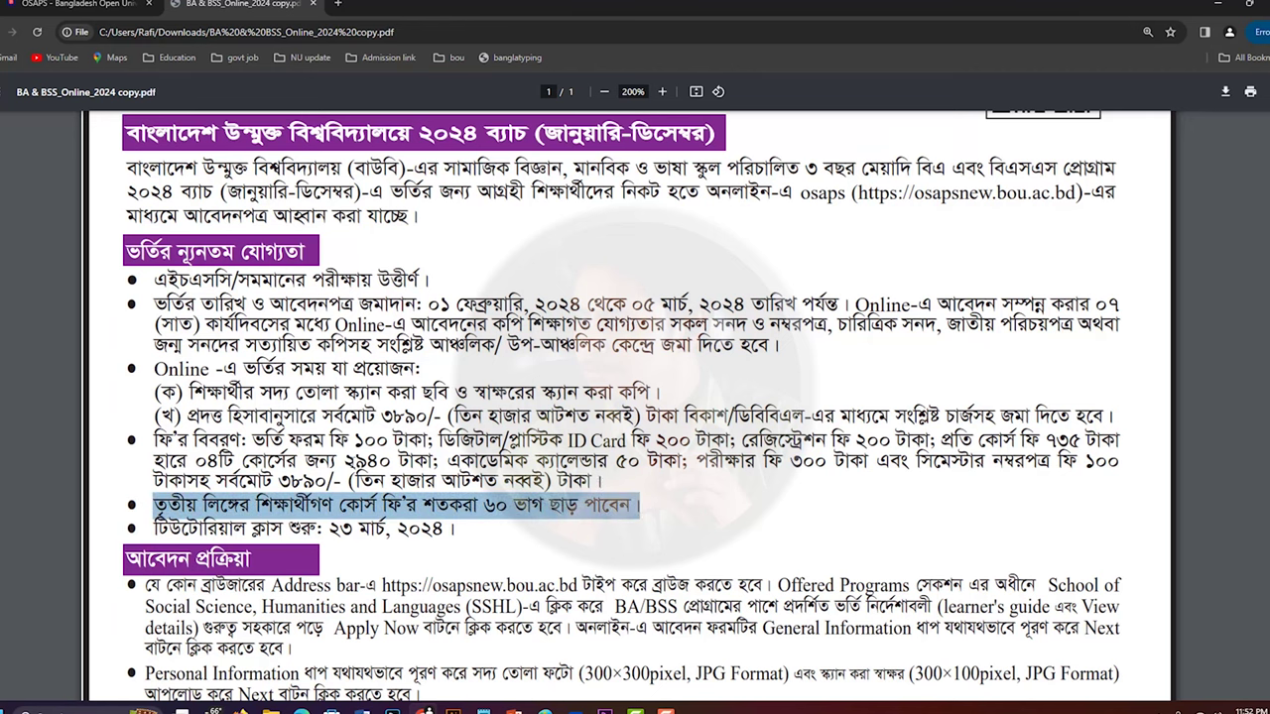
- Return to the admission portal page and start the application for the BA/BSS program
key("ctrl+shift+Tab")
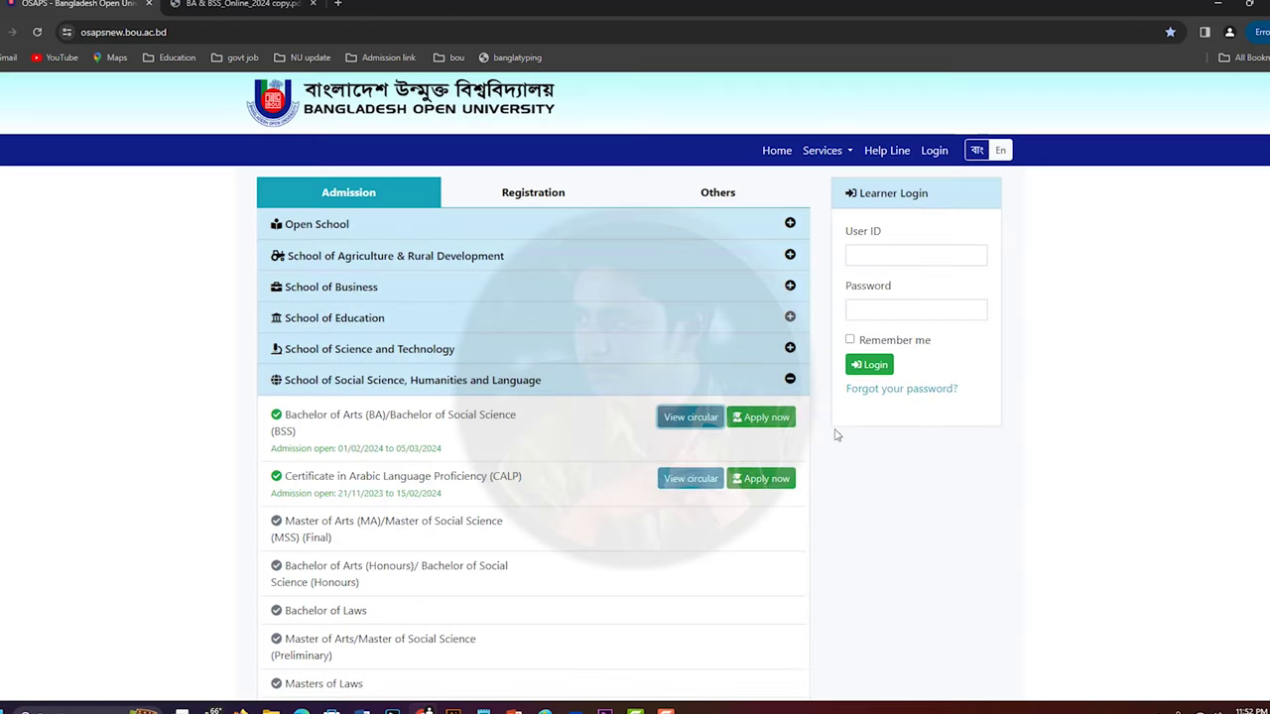
left_click(765, 428)
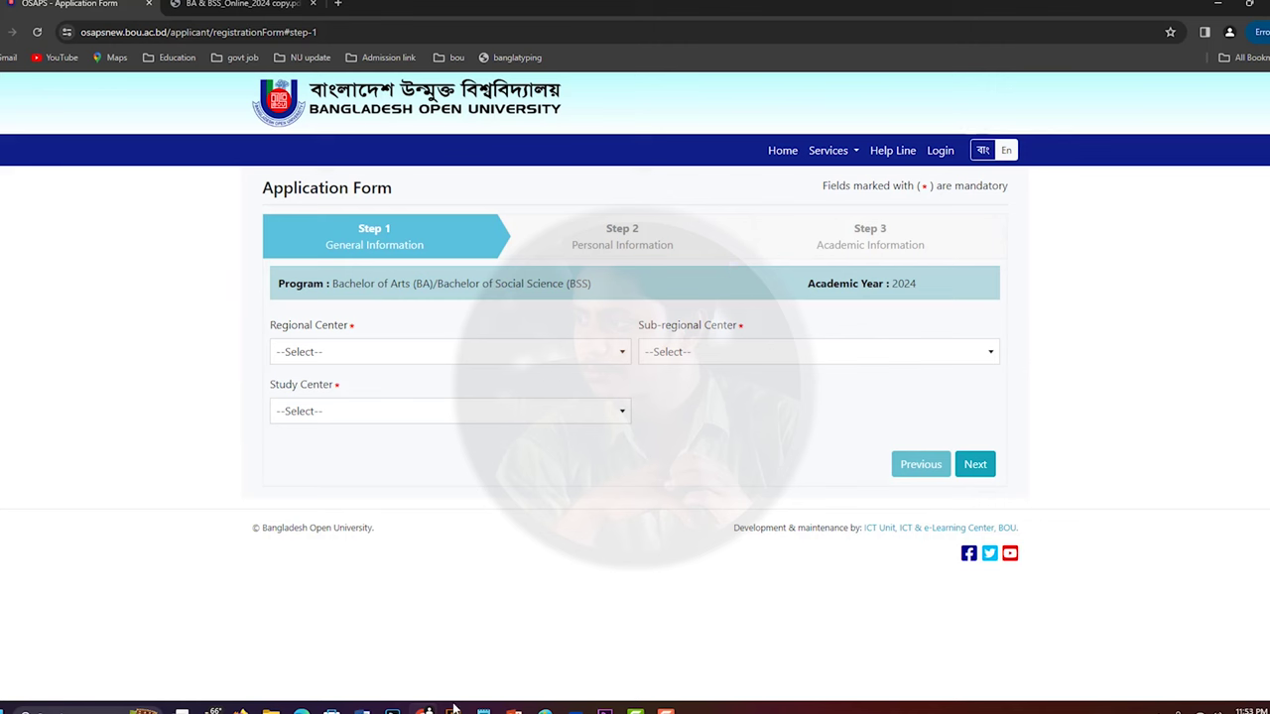
- Set both the Regional Center and the Sub-regional Center to Chattogram in the application form
left_click(380, 362)
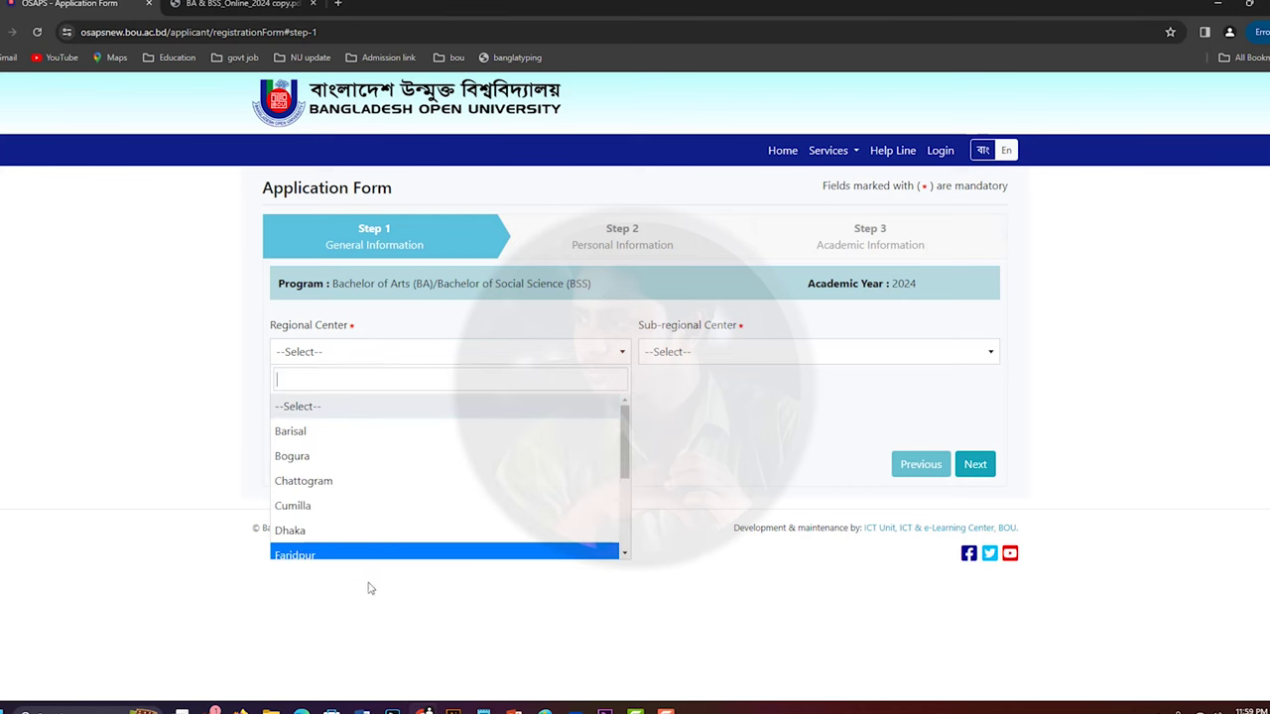
left_click(362, 484)
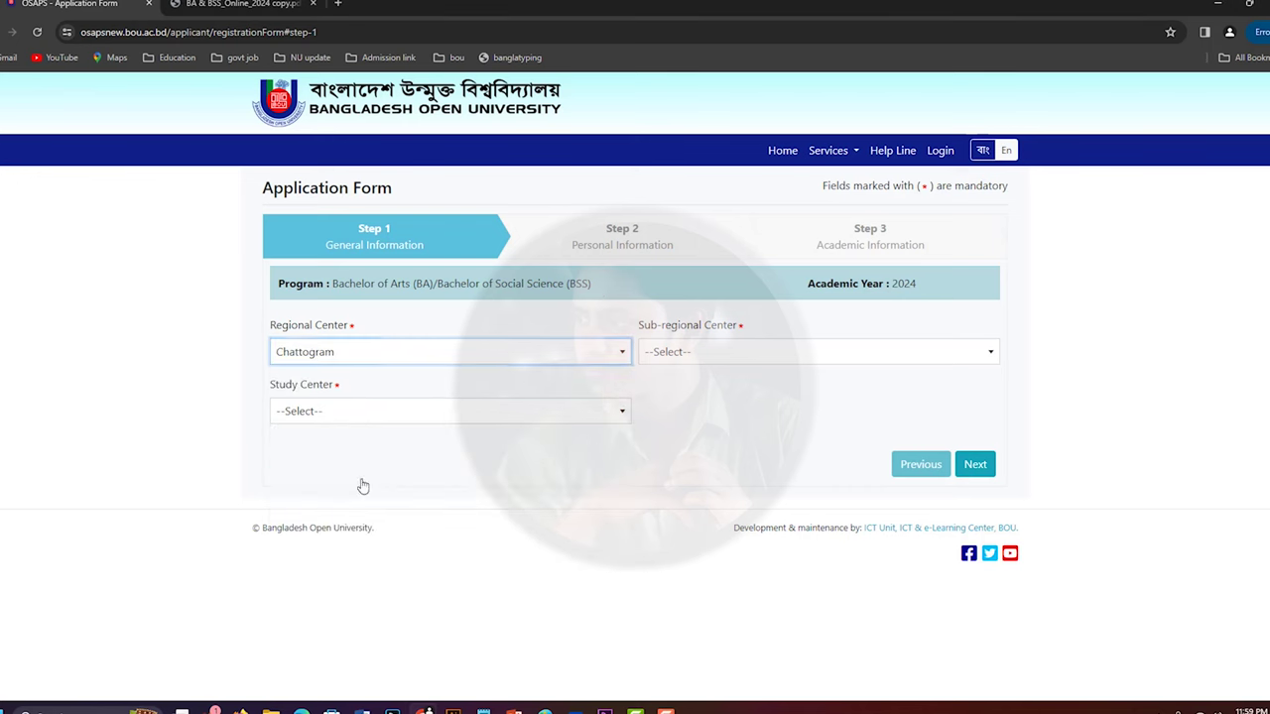
left_click(713, 364)
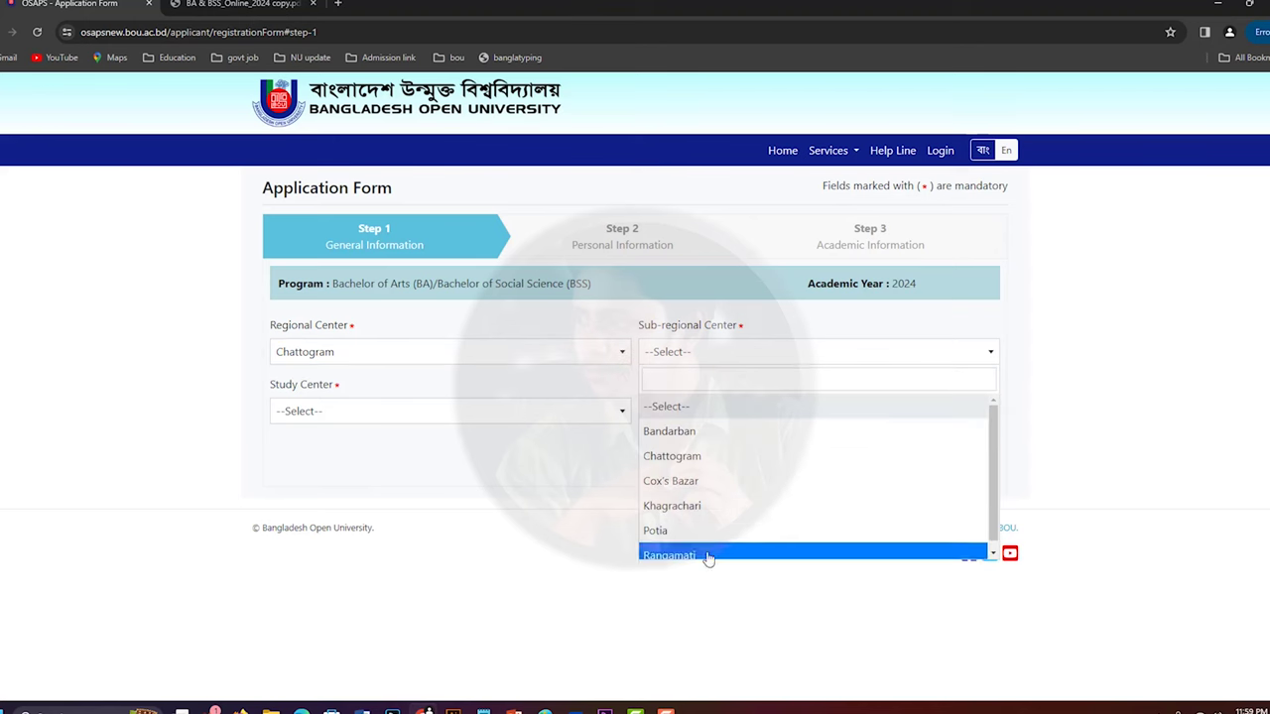
left_click(712, 457)
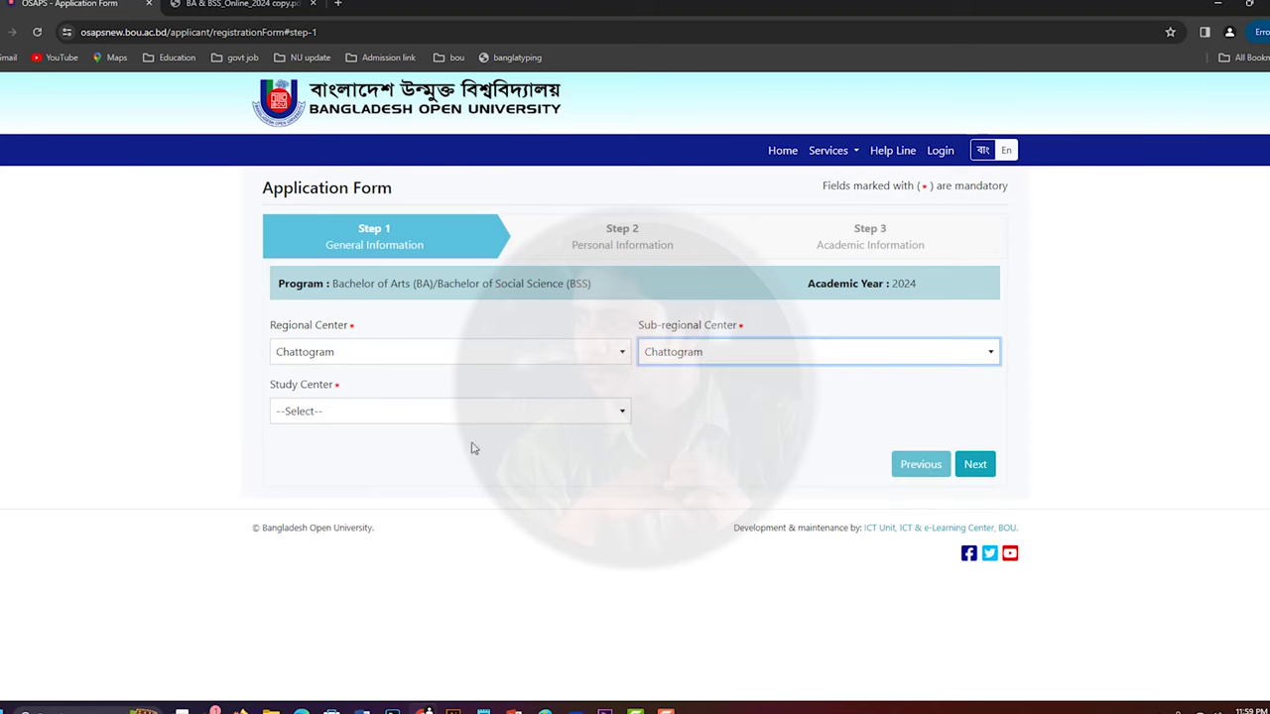
- Choose CHATTOGRAM COLLEGE,CHOKBAZAR ,CHATTOGRAM as the study center and proceed to the Personal Information step
left_click(447, 418)
scroll(436, 581, "down", 4)
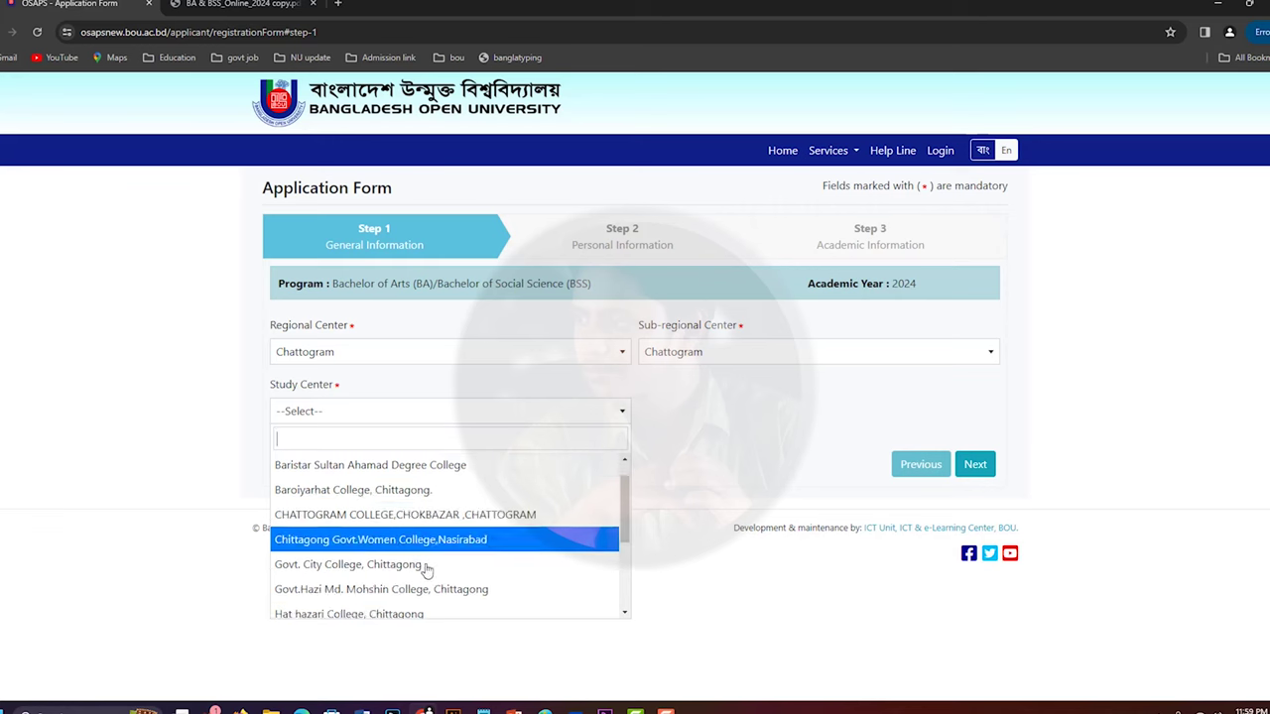
scroll(438, 612, "up", 5)
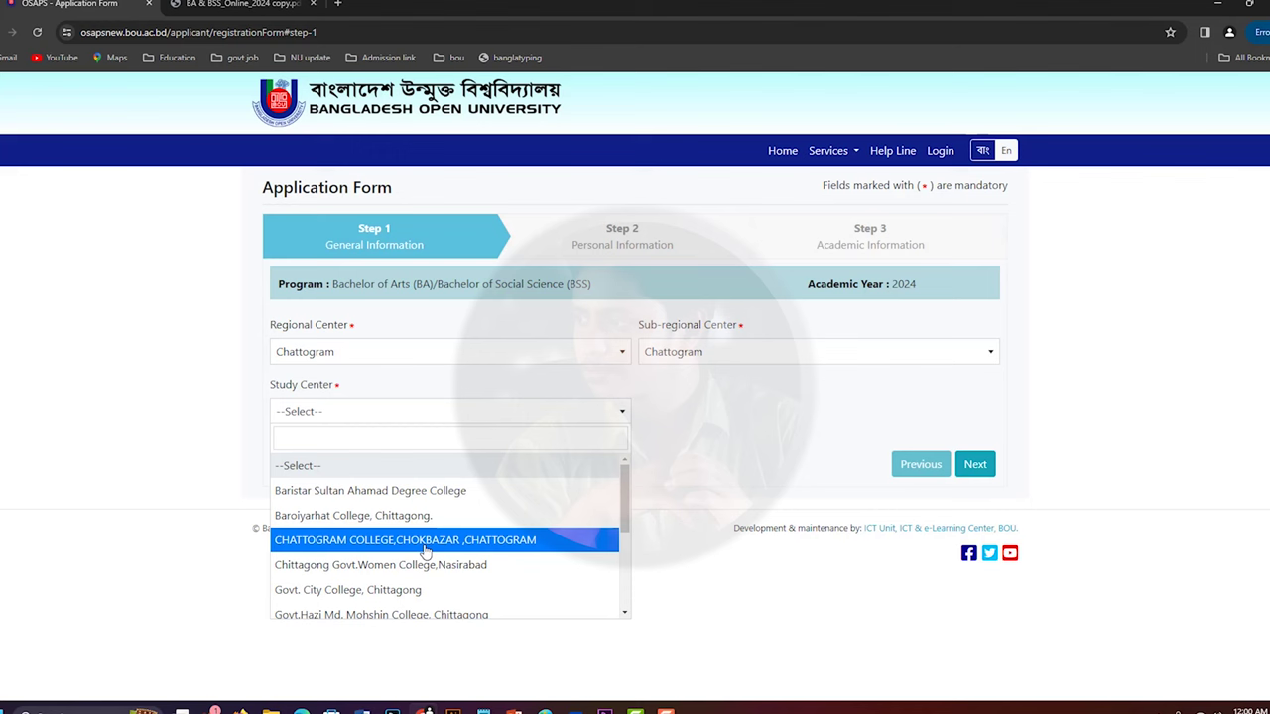
left_click(424, 542)
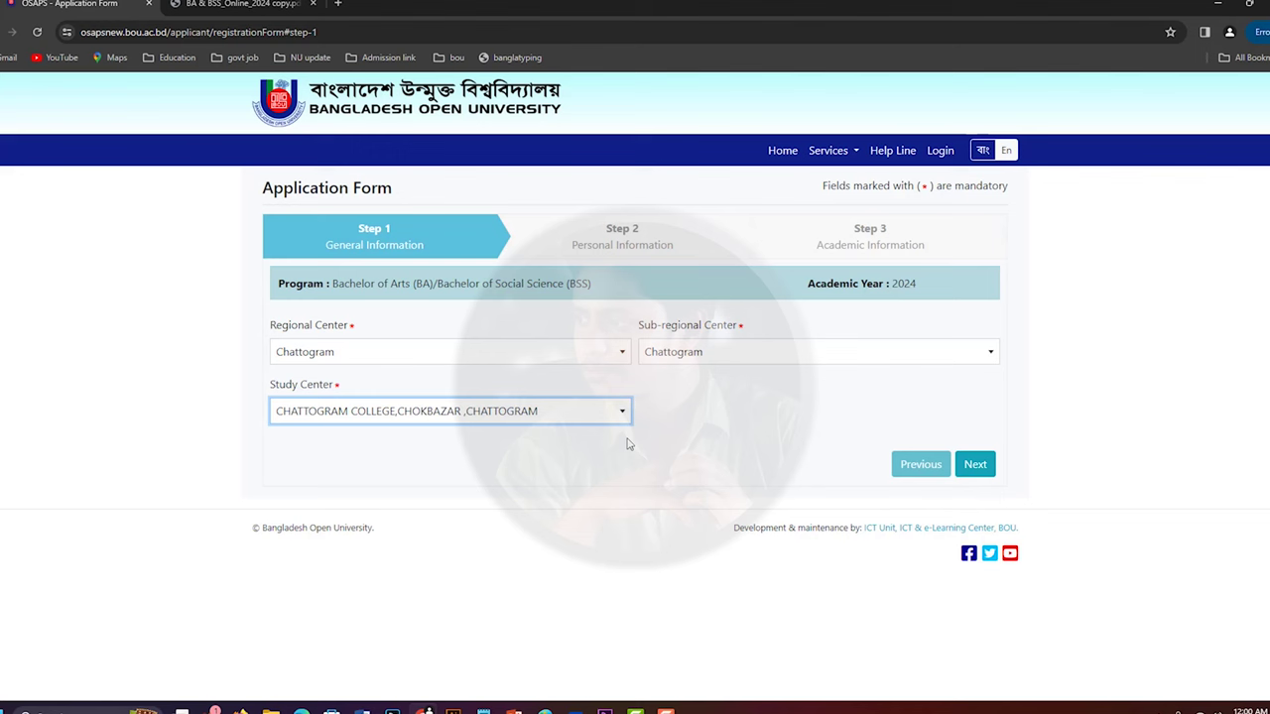
left_click(975, 466)
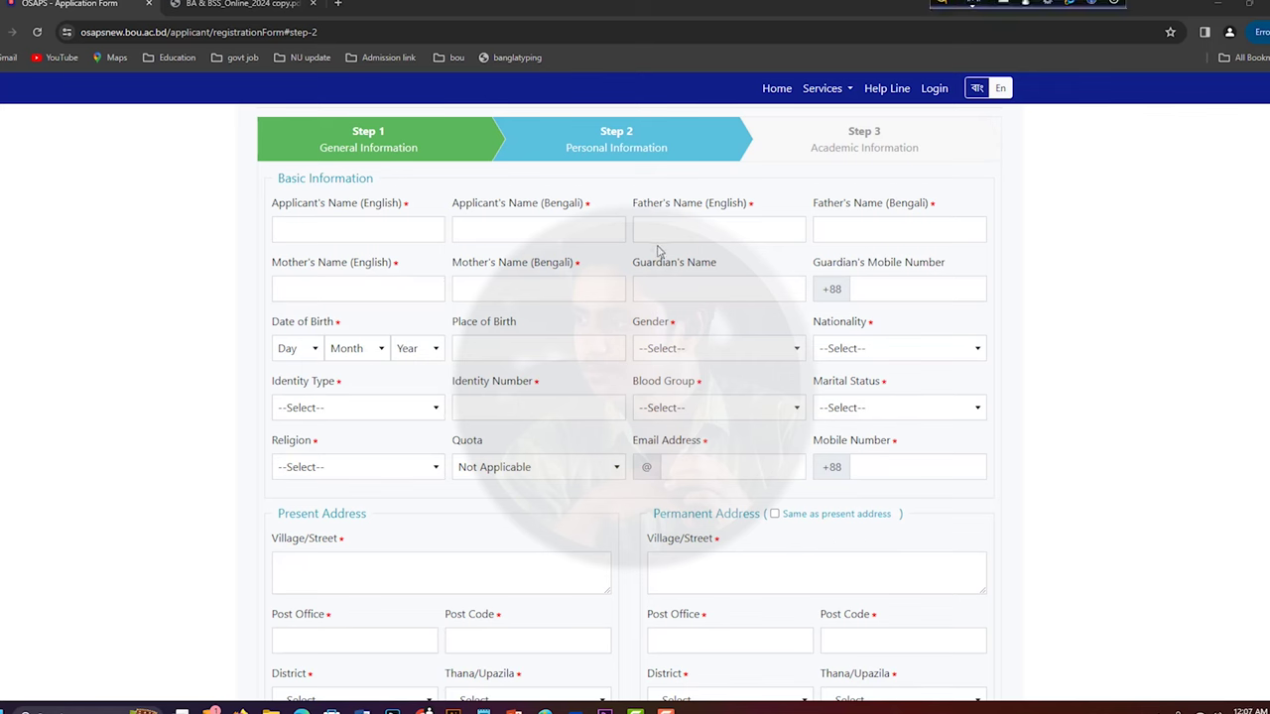
- Fill in the applicant's and parents' names in English and Bengali, and enter the guardian's name
left_click(524, 228)
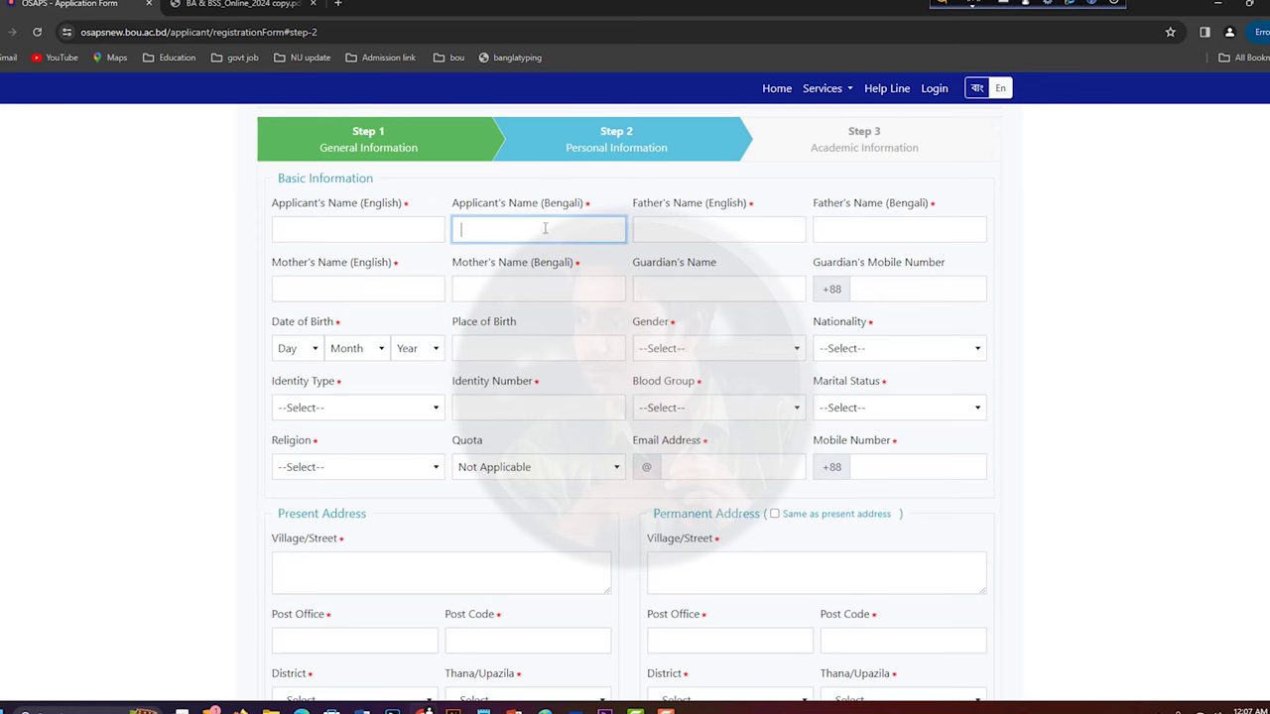
type("K")
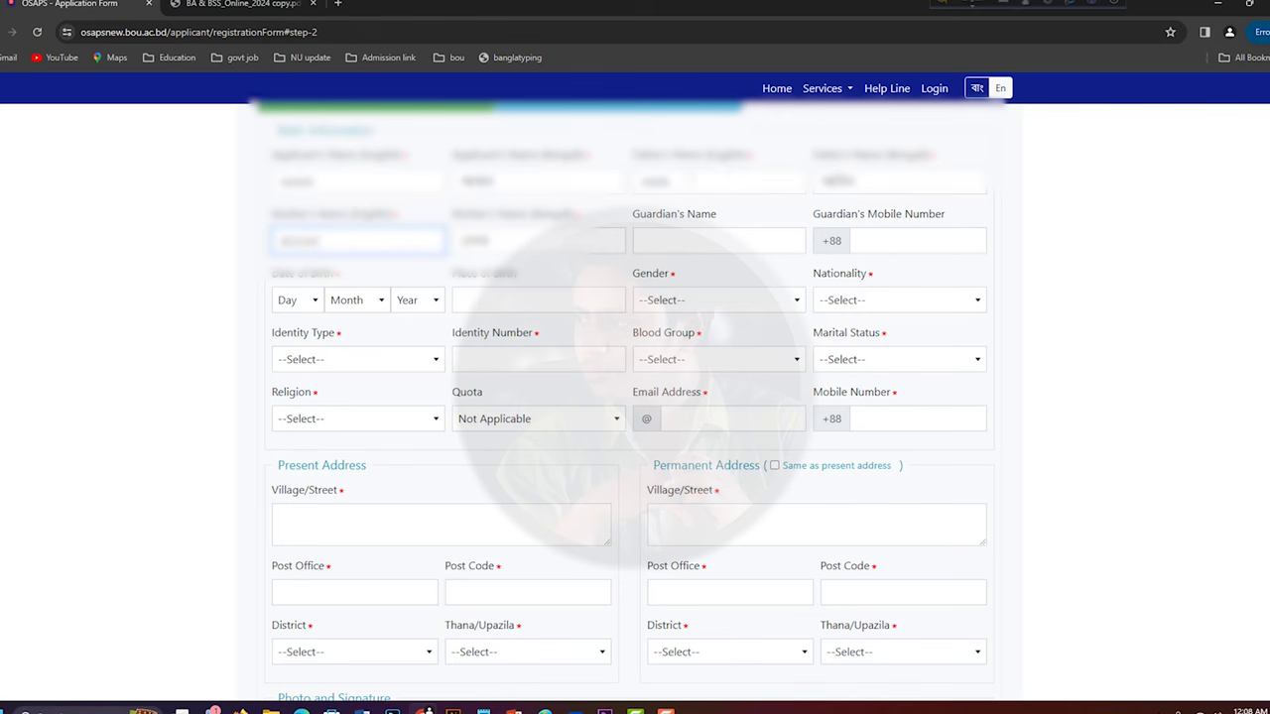
key("shift+Tab")
key("shift+Tab")
left_click(740, 240)
type("AMIN")
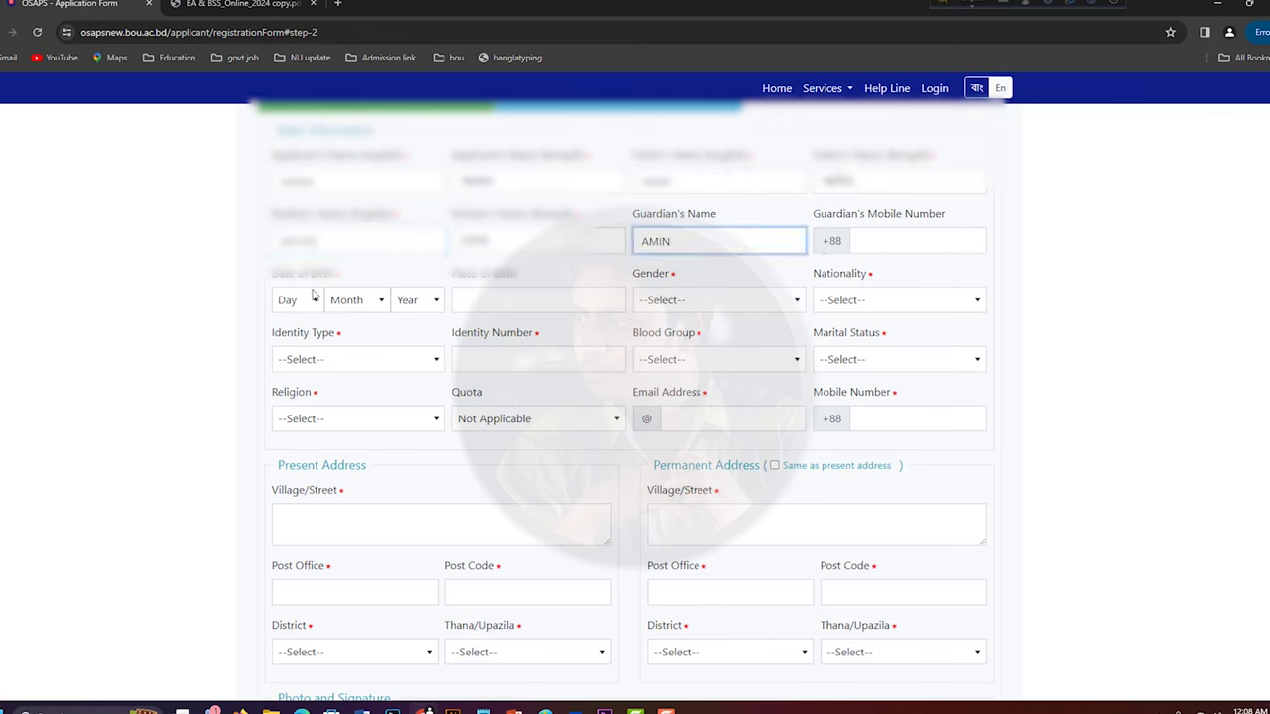
- Select the applicant's date of birth and enter CTG as the place of birth
left_click(406, 304)
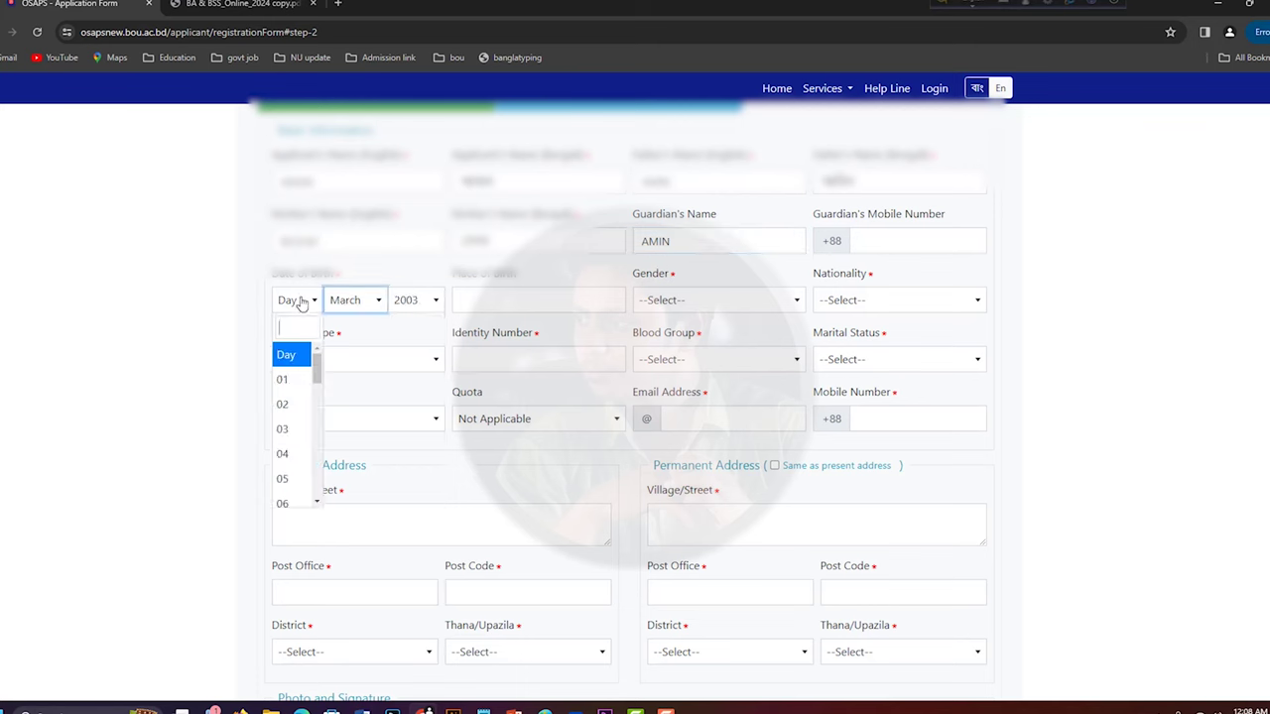
left_click(299, 430)
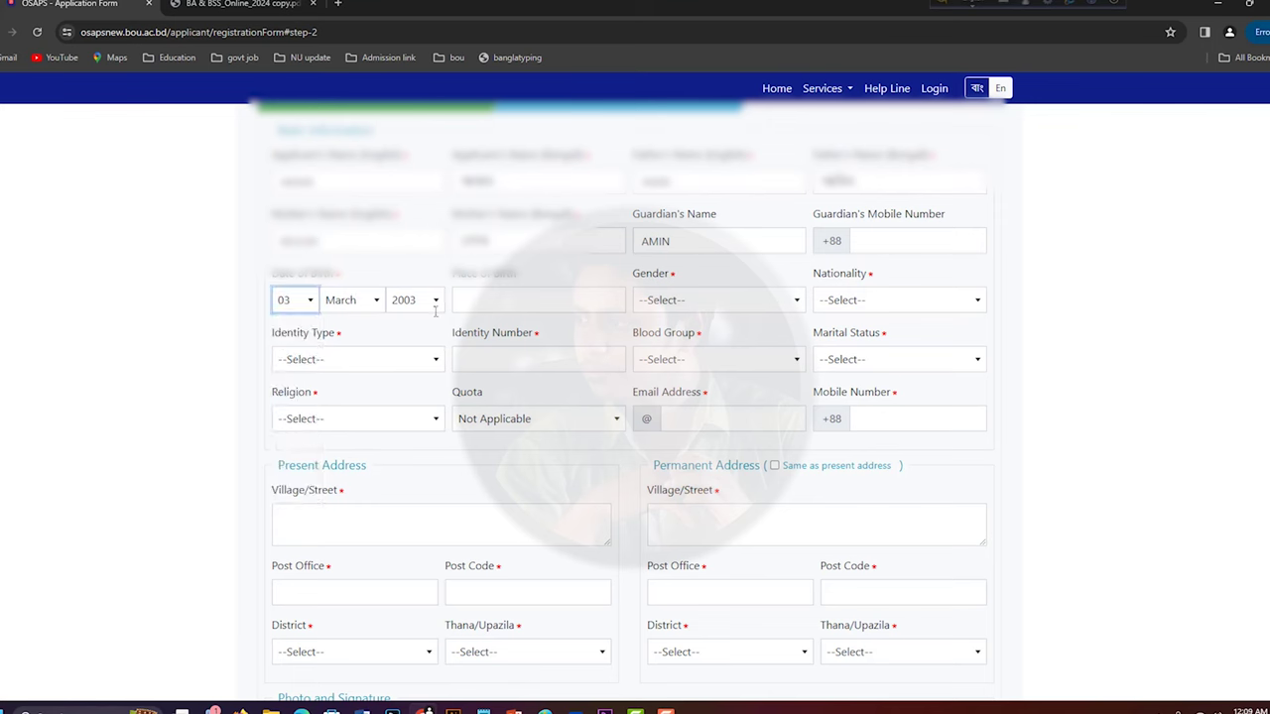
left_click(517, 301)
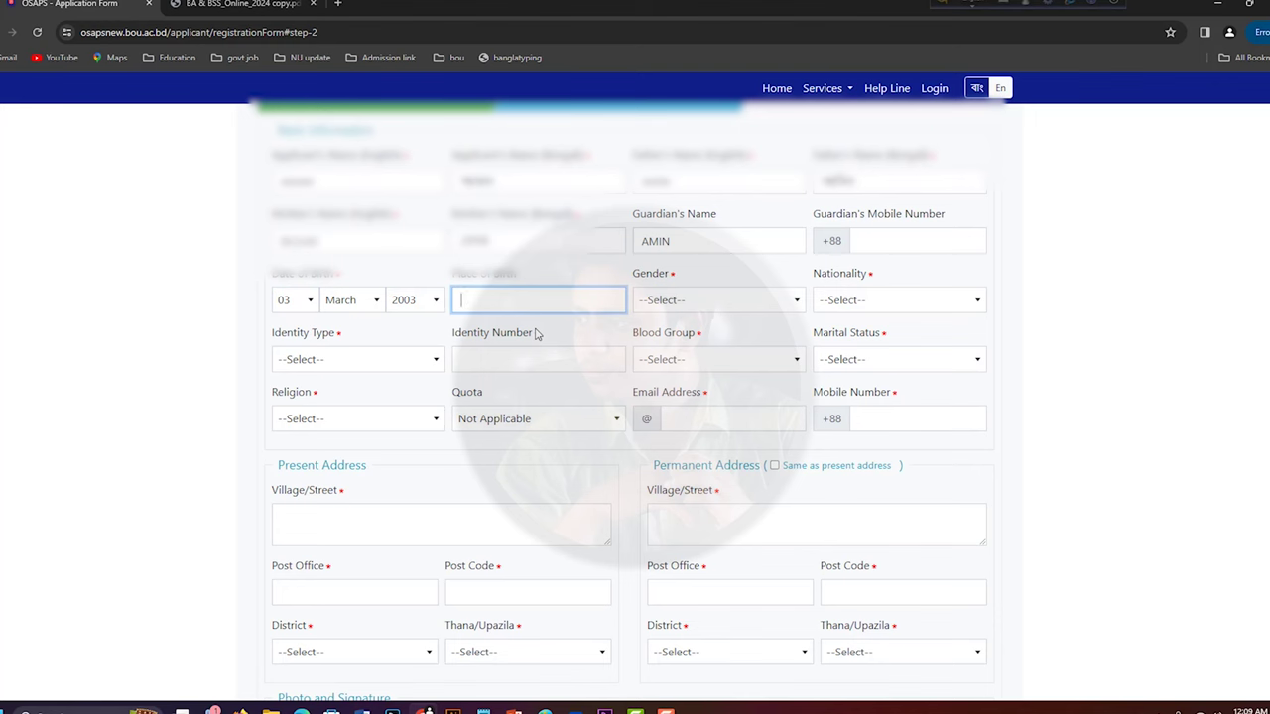
type("CTG")
- Set the applicant's gender to Male and the nationality to Bangladeshi
left_click(694, 299)
left_click(681, 378)
left_click(864, 301)
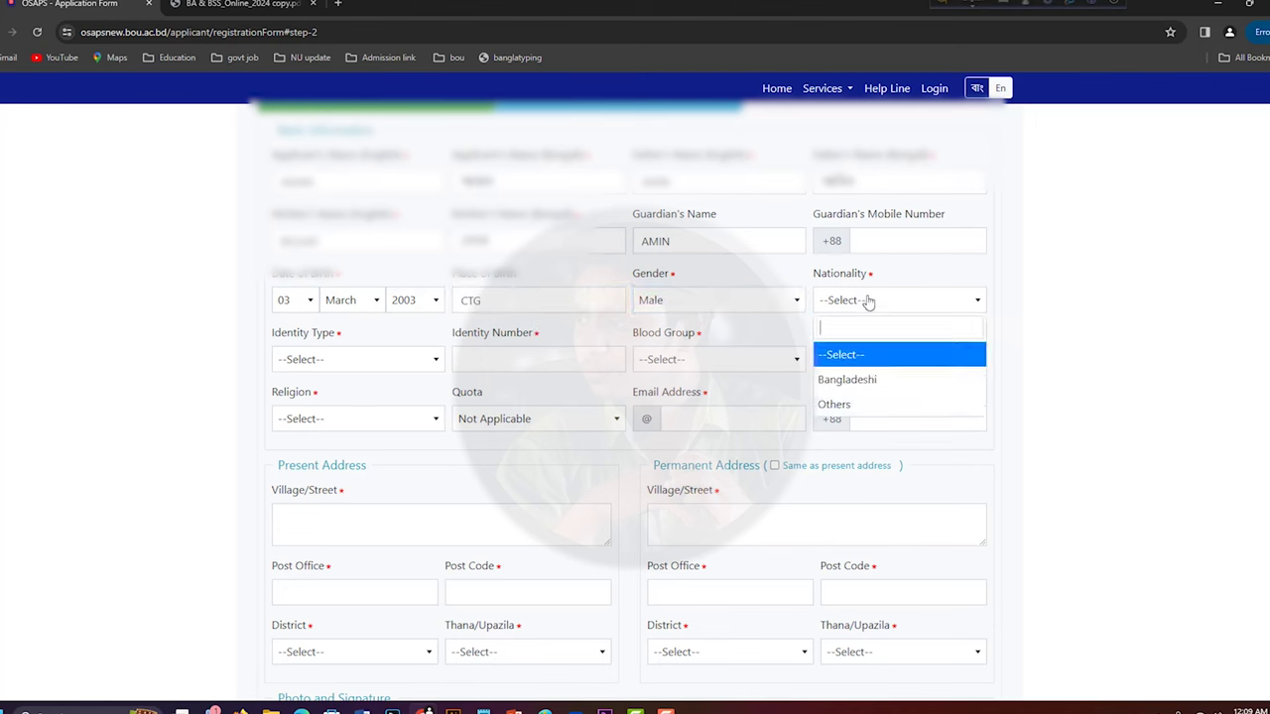
left_click(877, 380)
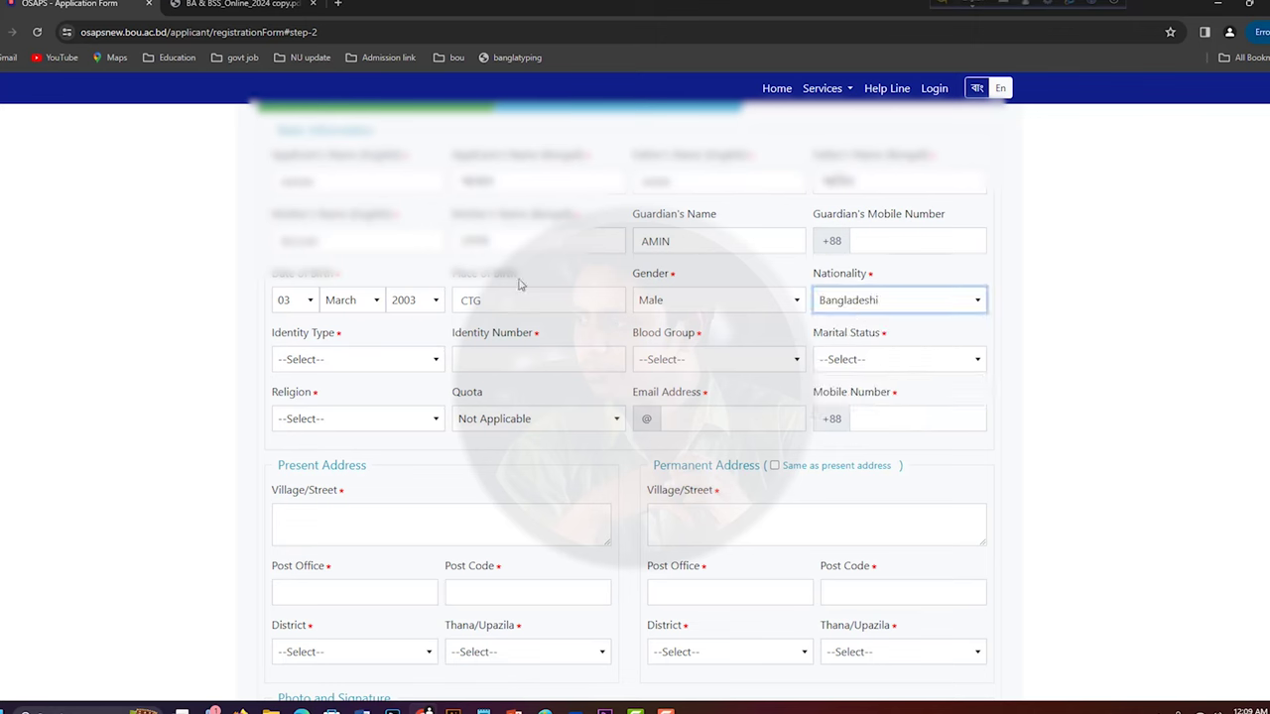
- Choose National ID (NID) as the identity type with its identity number, and set the blood group to O+
left_click(305, 359)
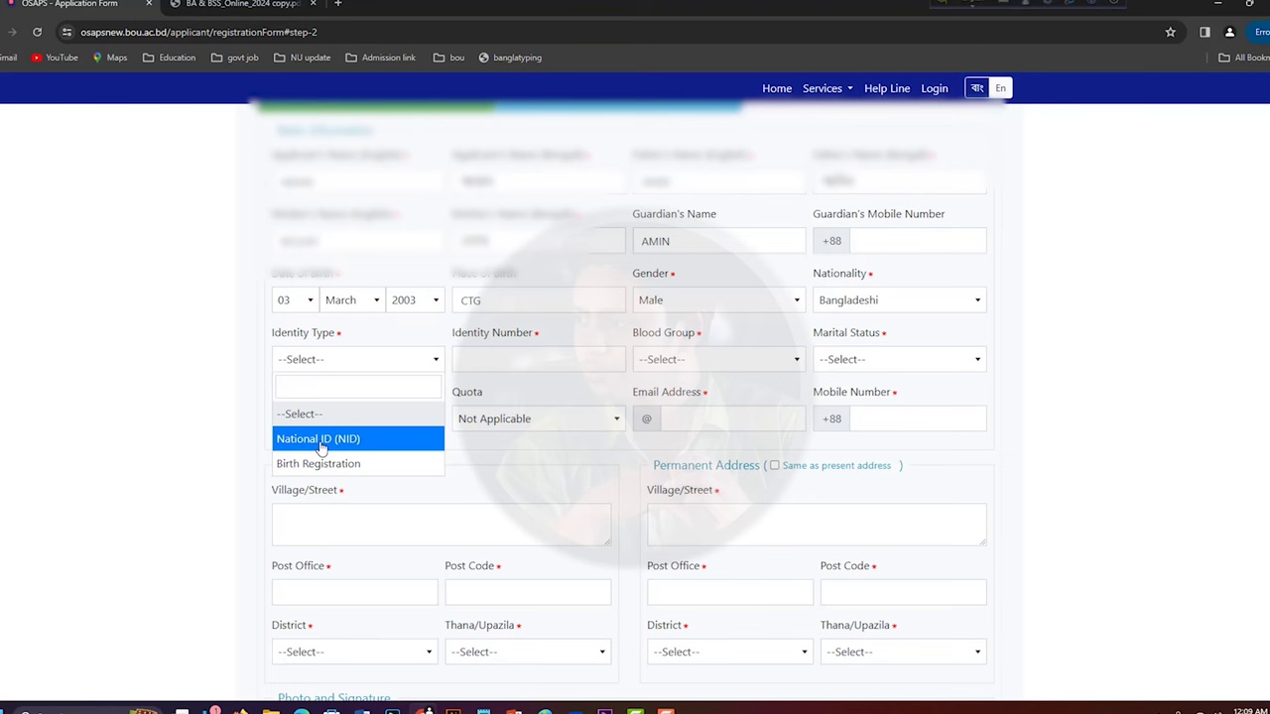
left_click(320, 446)
left_click(514, 365)
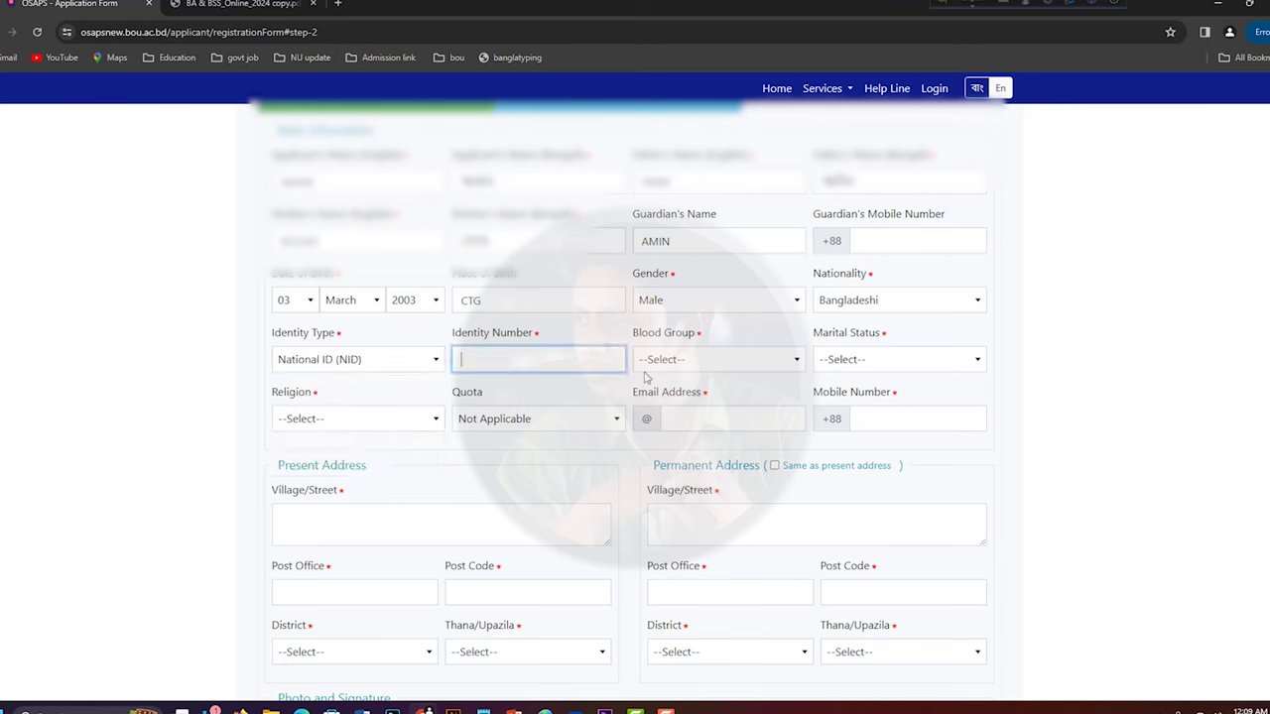
left_click(709, 363)
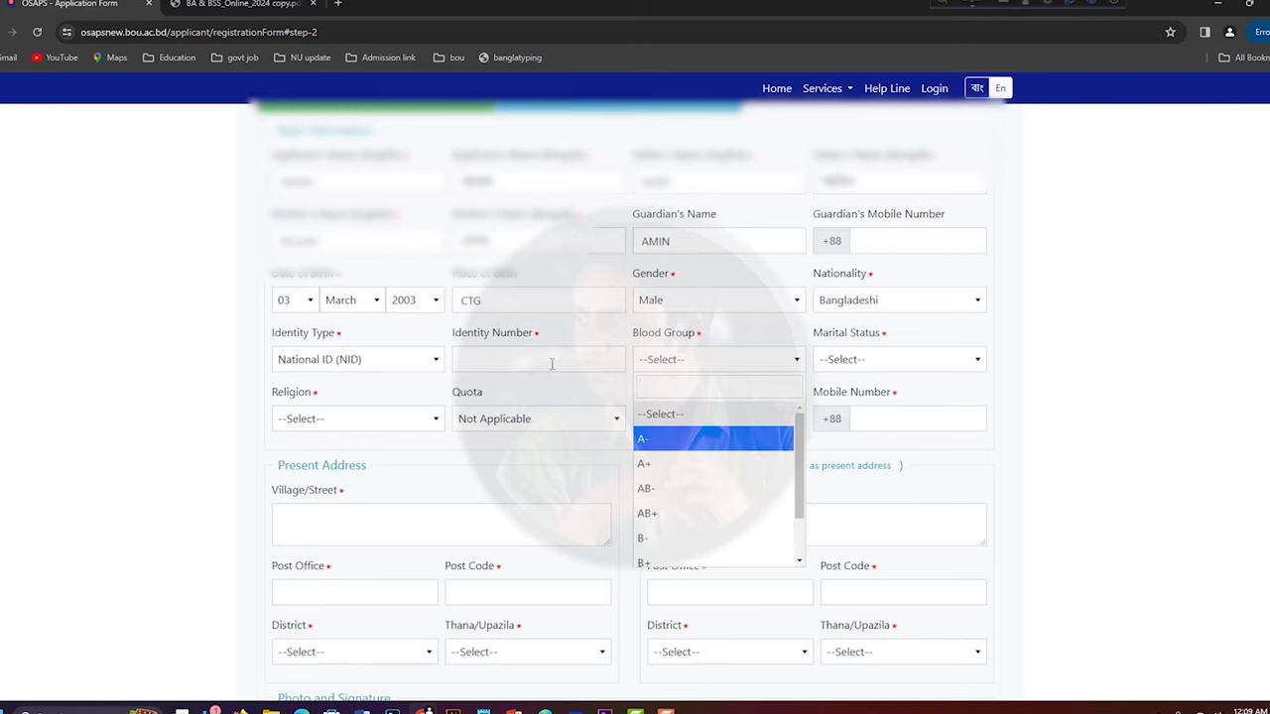
left_click(451, 362)
left_click(332, 361)
left_click(324, 463)
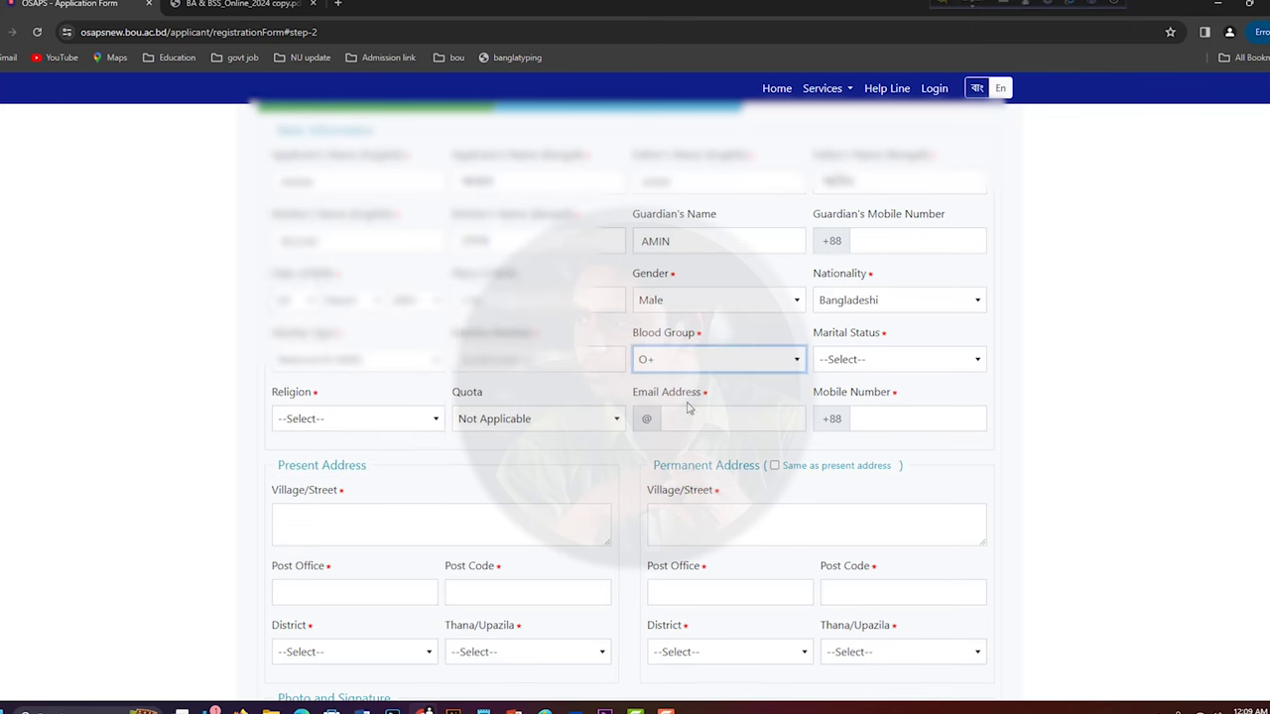
- Set the applicant's marital status to Single and the religion to Islam
left_click(861, 363)
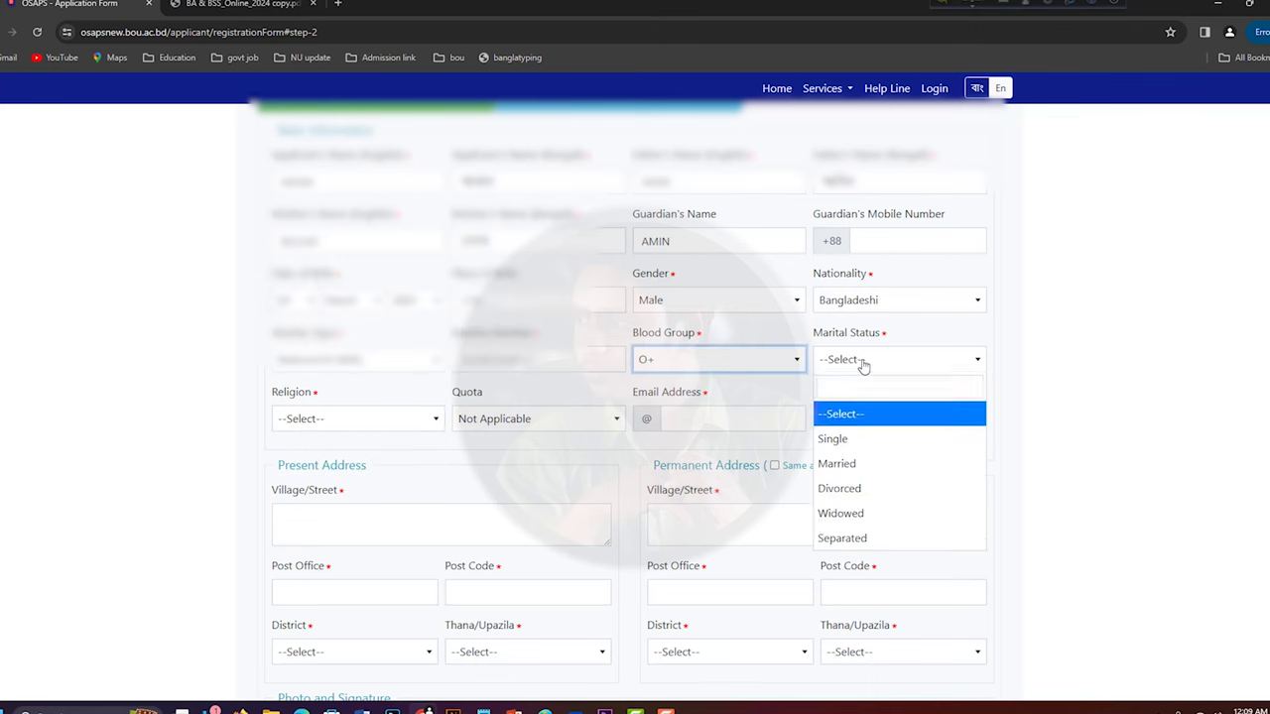
left_click(841, 440)
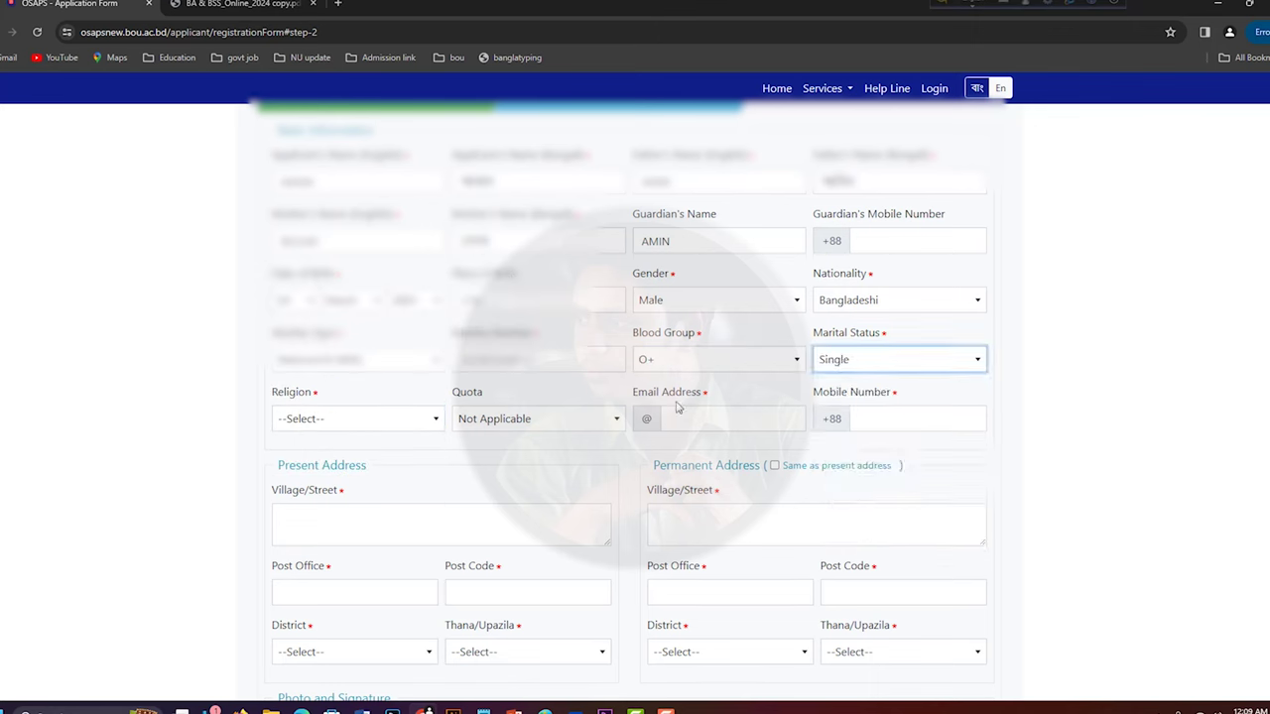
left_click(366, 422)
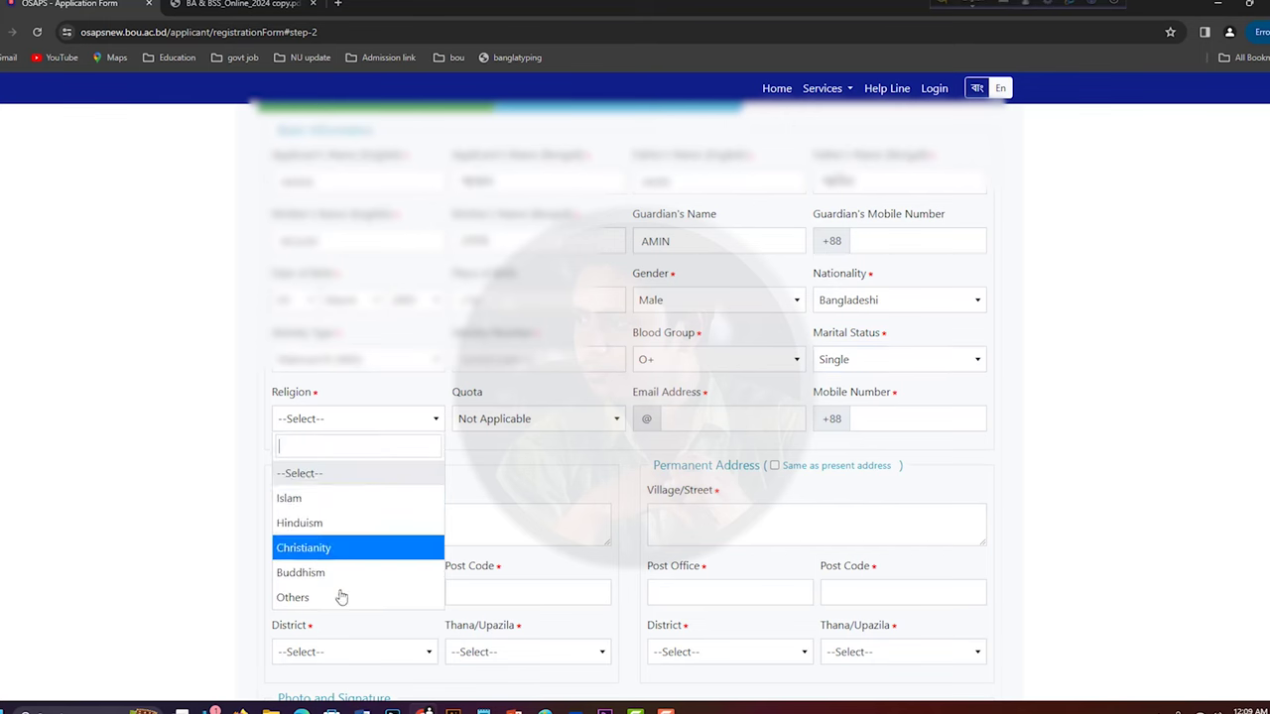
left_click(320, 498)
- Try the Freedom Fighters' Children and Grandchildren quota, and return the quota to Not Applicable
left_click(493, 423)
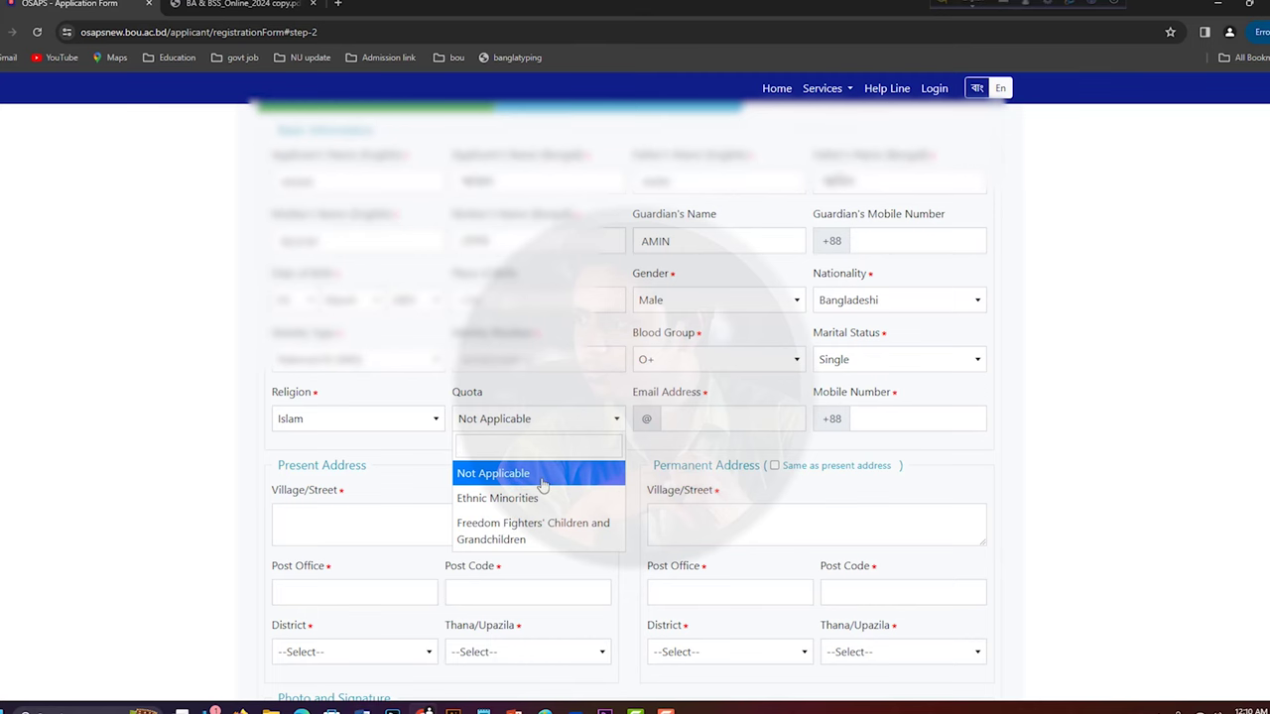
left_click(541, 527)
left_click(533, 421)
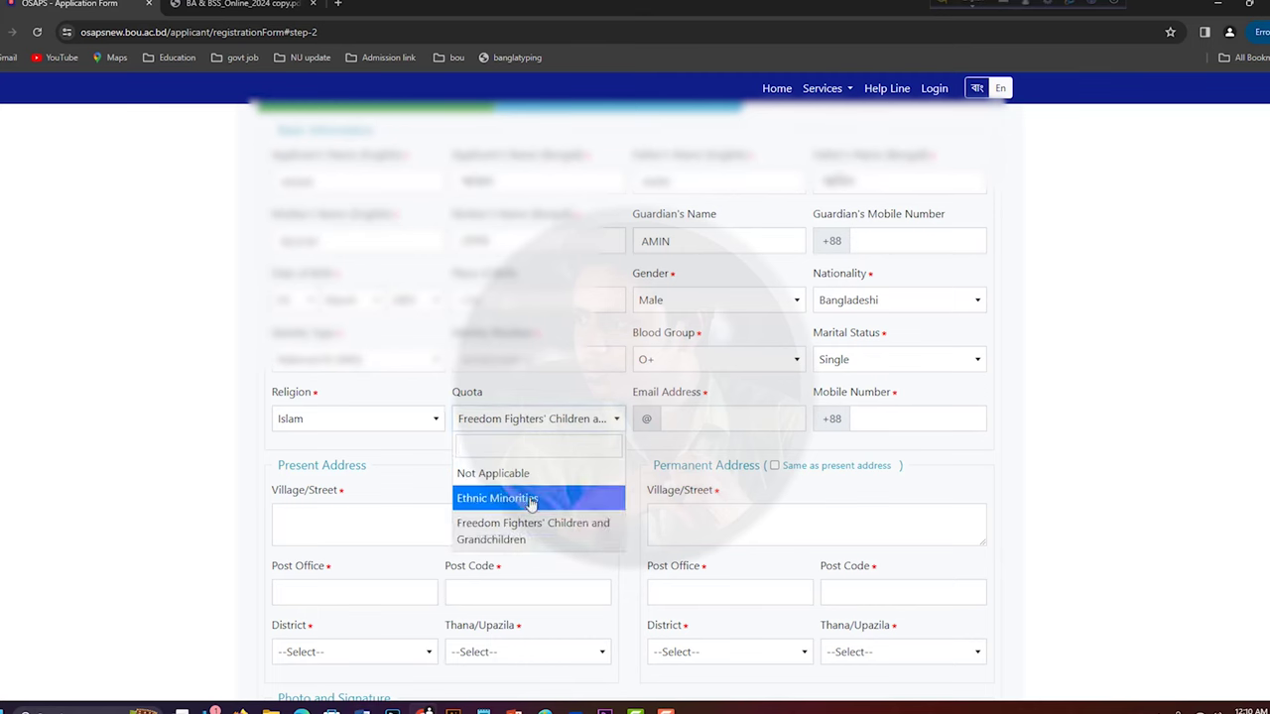
left_click(531, 475)
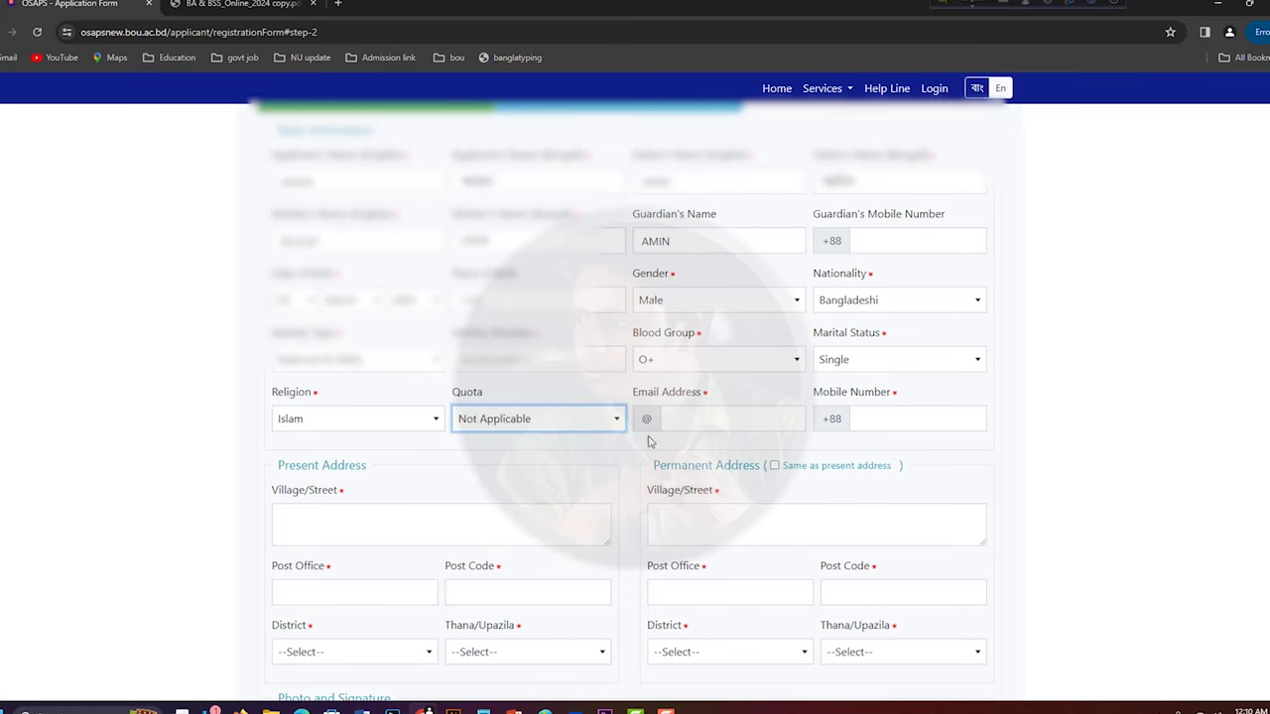
- Enter the applicant's email address and mobile number in the basic information section
left_click(719, 415)
left_click(881, 414)
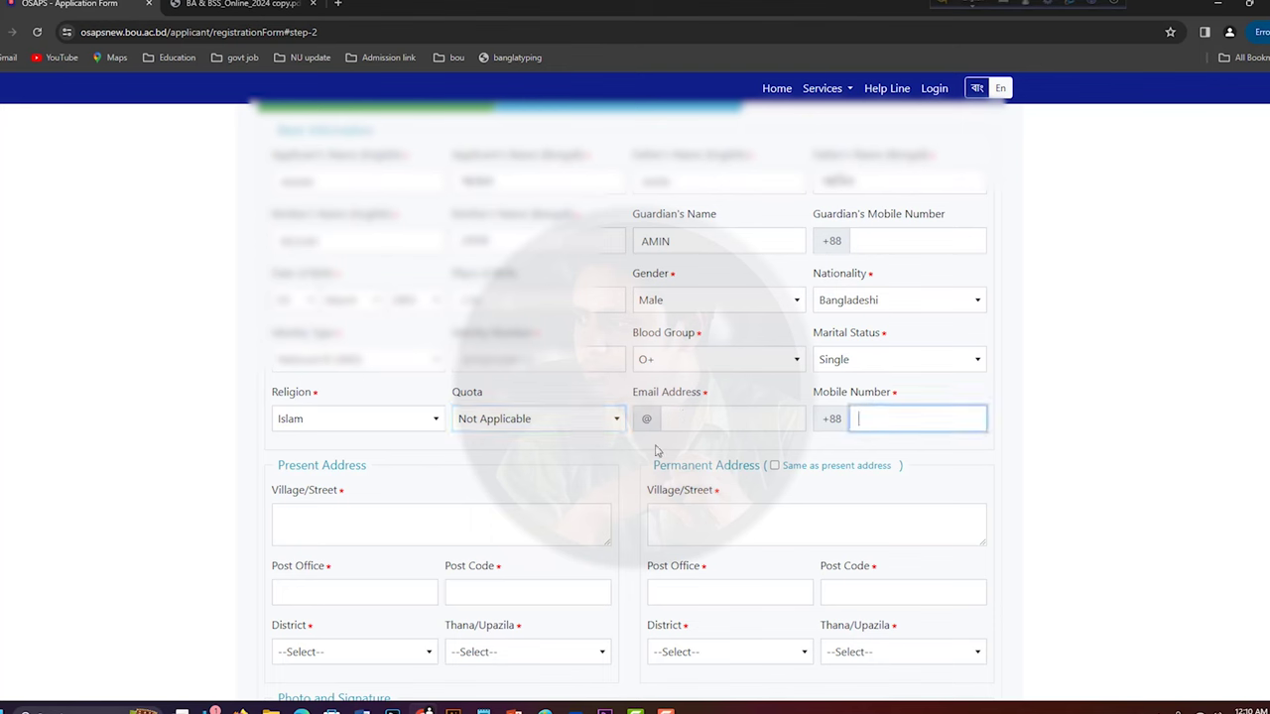
left_click_drag(911, 389, 961, 388)
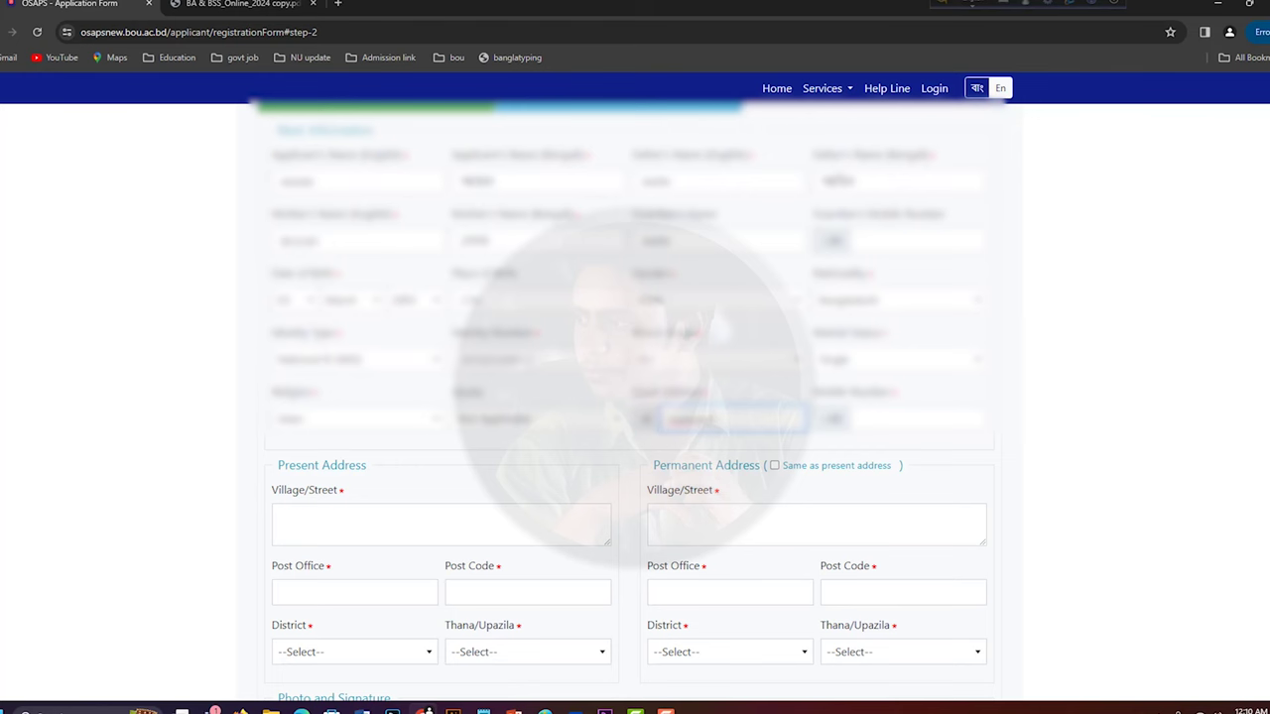
type("com")
left_click(927, 426)
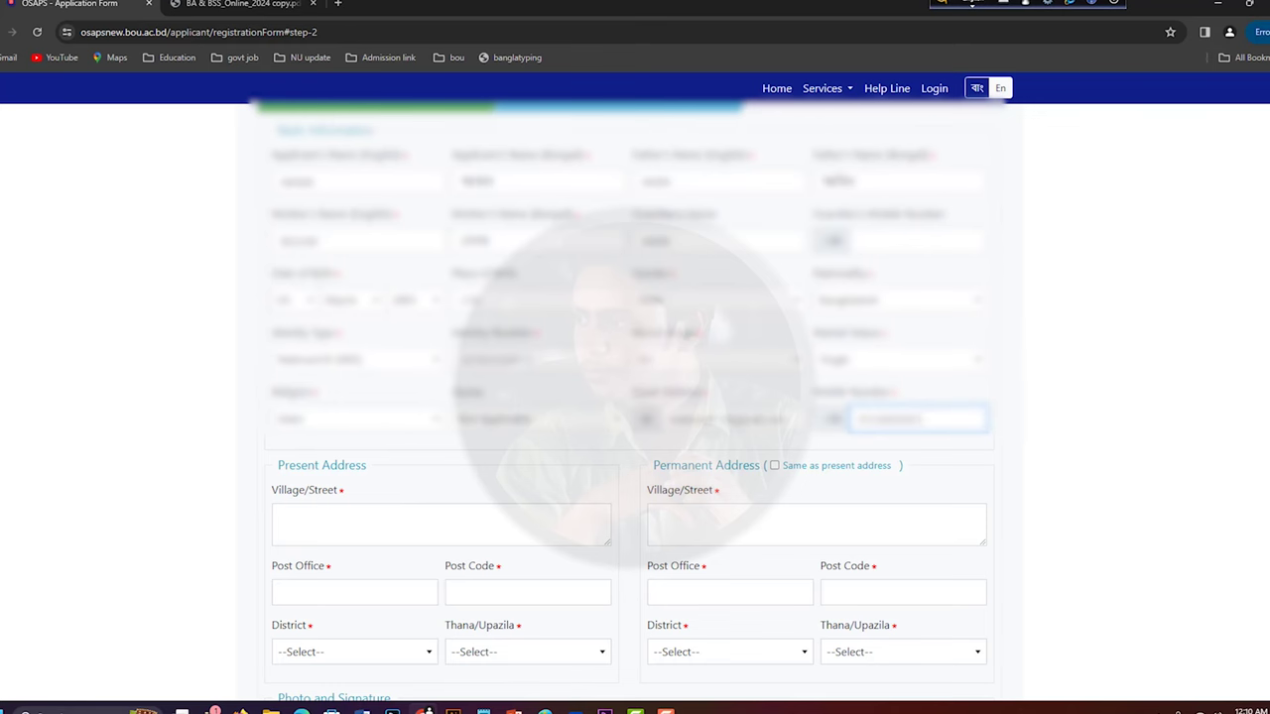
- Set the present address's district to Chattogram and its Thana/Upazila to Chokbazar
scroll(254, 168, "down", 3)
left_click(372, 184)
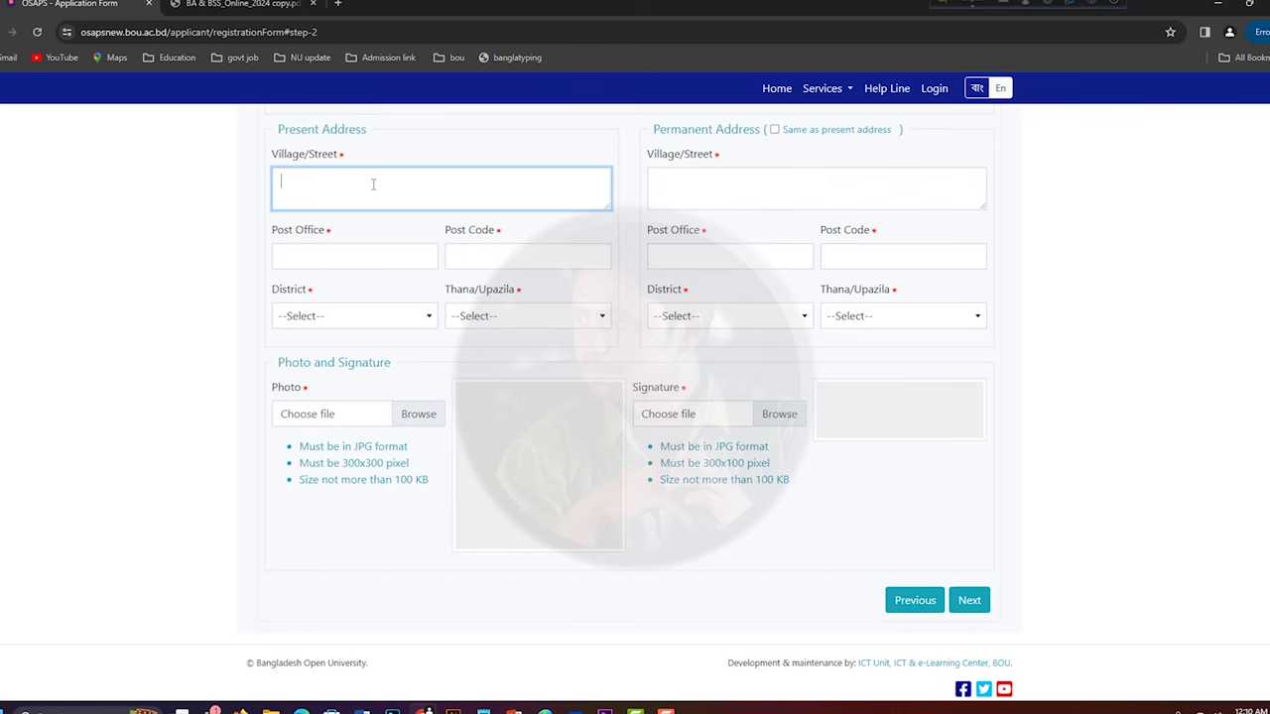
left_click(365, 257)
left_click(470, 257)
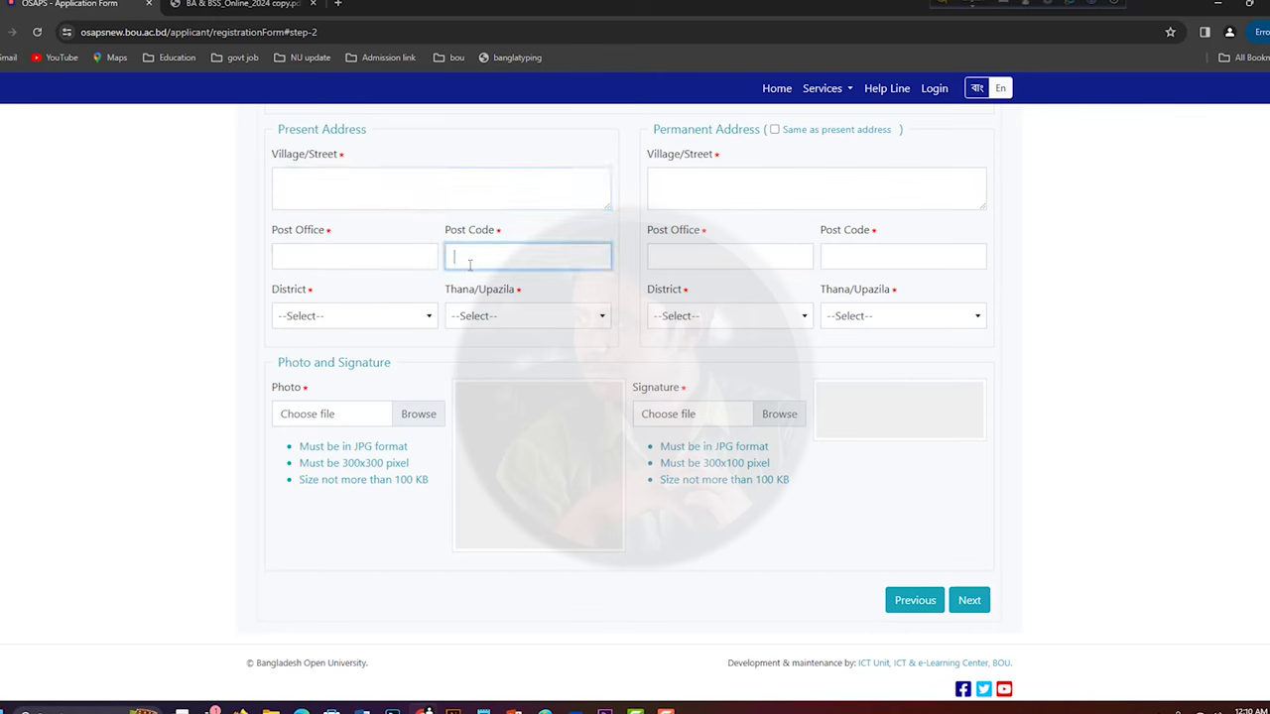
left_click(320, 317)
scroll(320, 501, "down", 2)
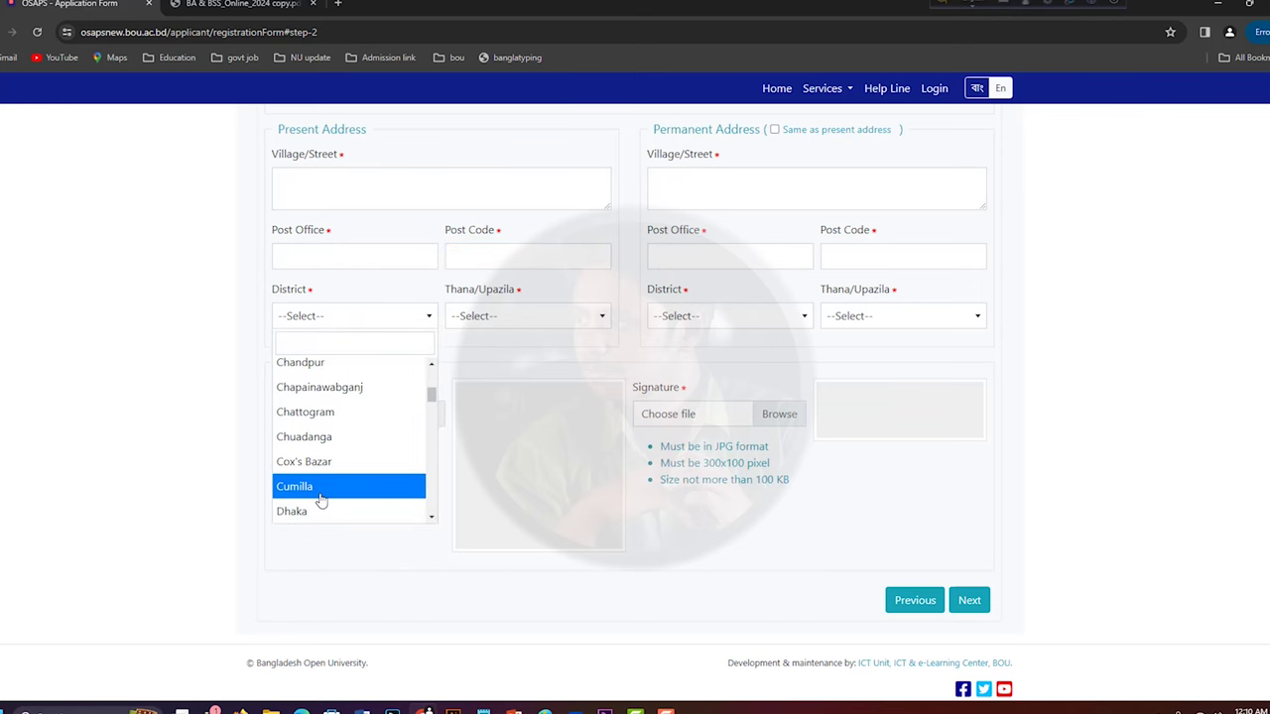
left_click(334, 411)
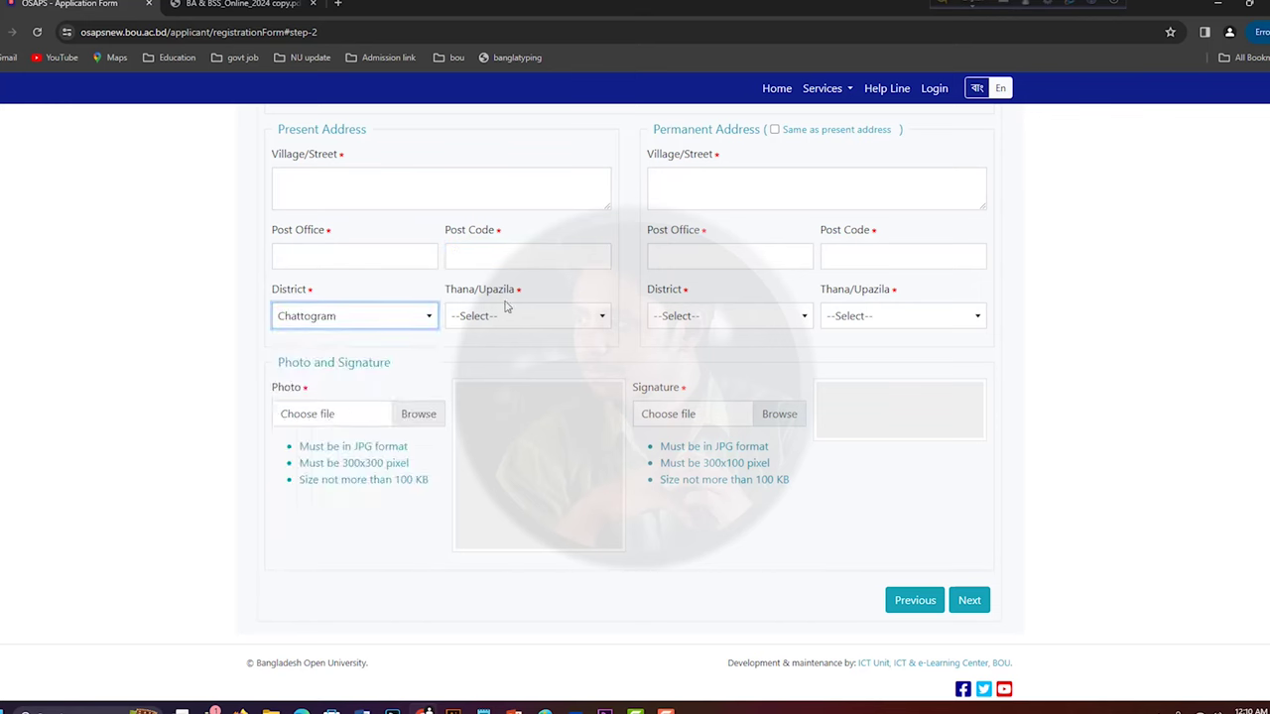
left_click(510, 318)
scroll(498, 482, "down", 2)
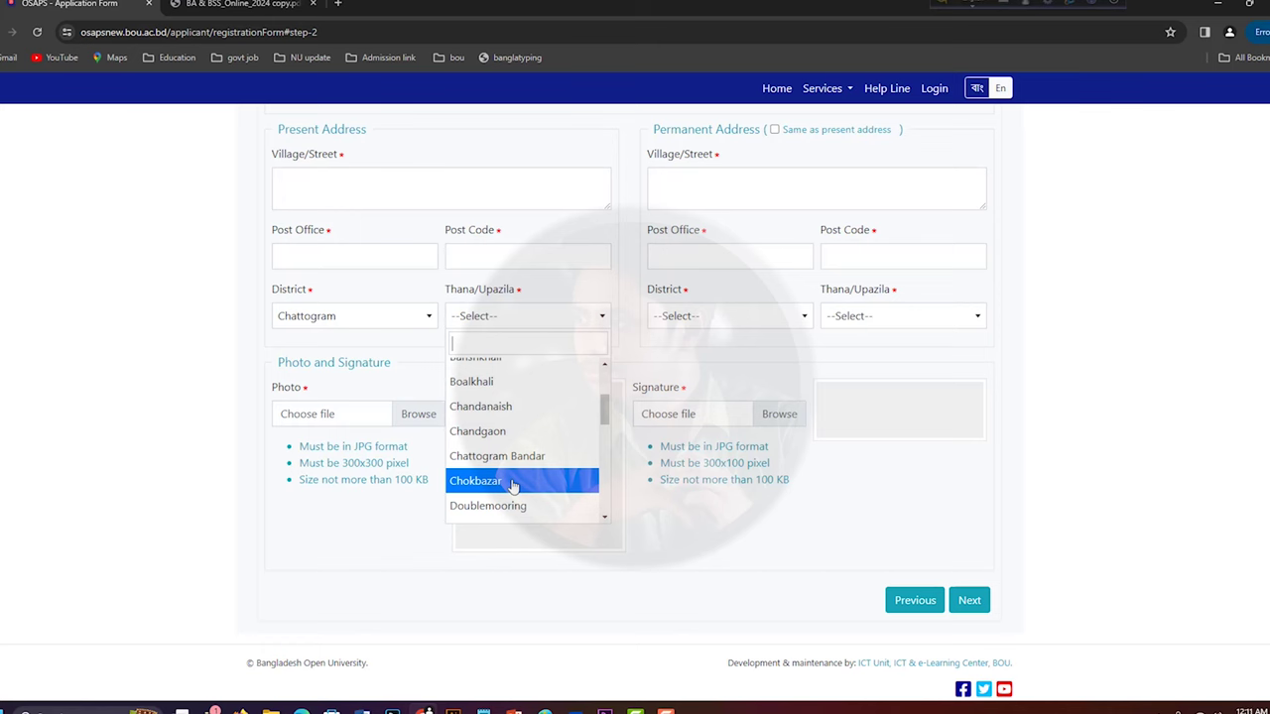
left_click(512, 488)
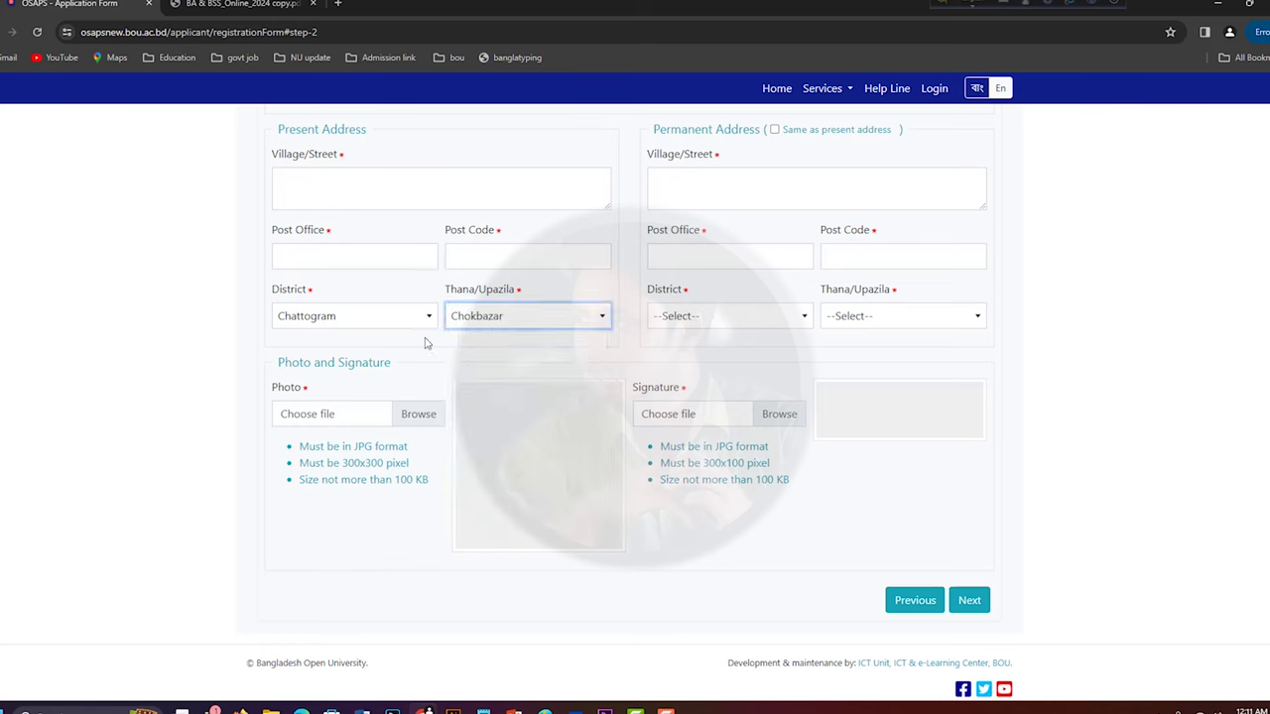
- Fill in the present address's village, post office and post code, and mark the permanent address as the same
left_click(512, 319)
left_click(512, 320)
left_click(517, 250)
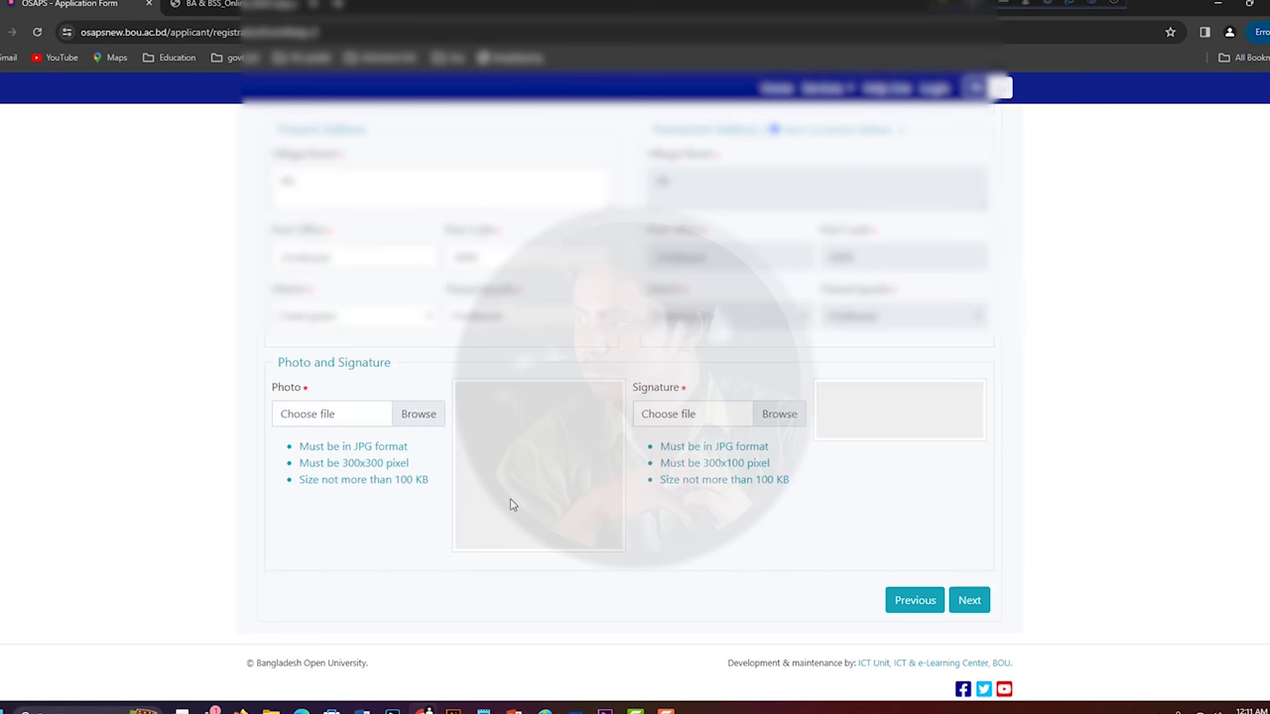
- Upload the applicant's 300x300 pixel JPG photo and 300x100 pixel JPG signature, and proceed to the Academic Information step
left_click_drag(348, 464, 429, 480)
left_click(426, 462)
left_click(427, 484)
left_click_drag(704, 467, 813, 487)
left_click(814, 486)
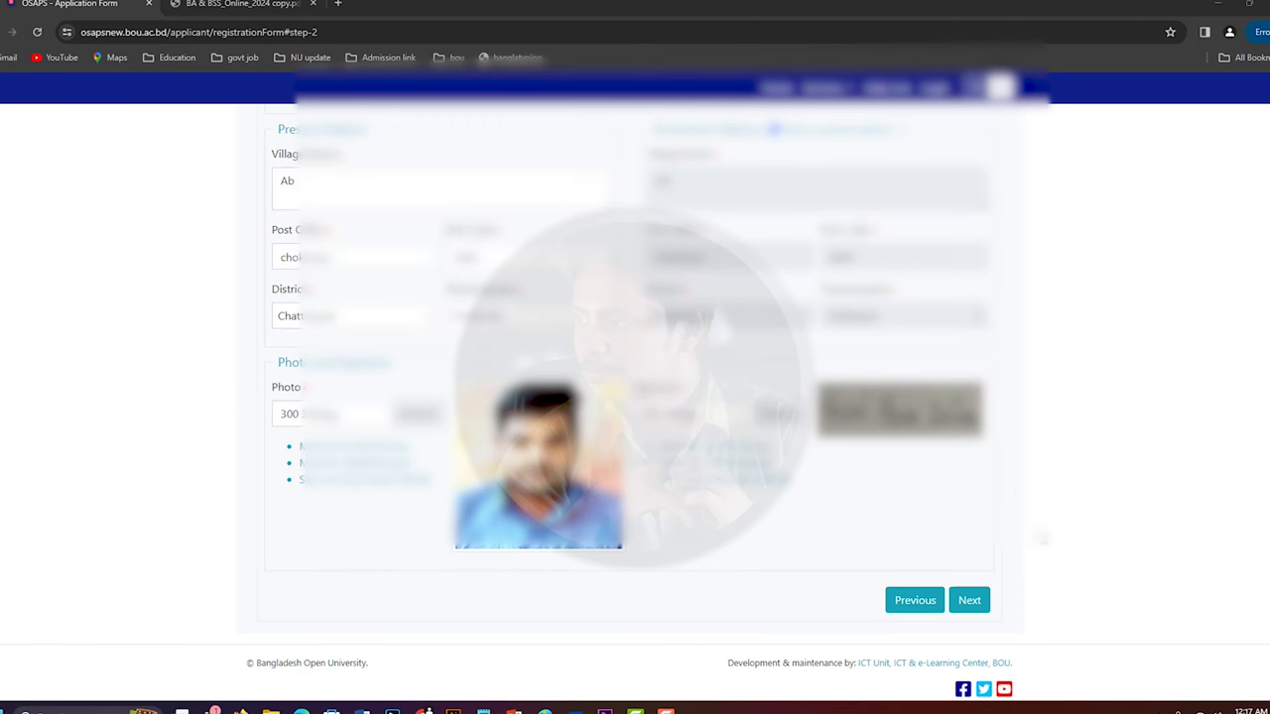
left_click(969, 600)
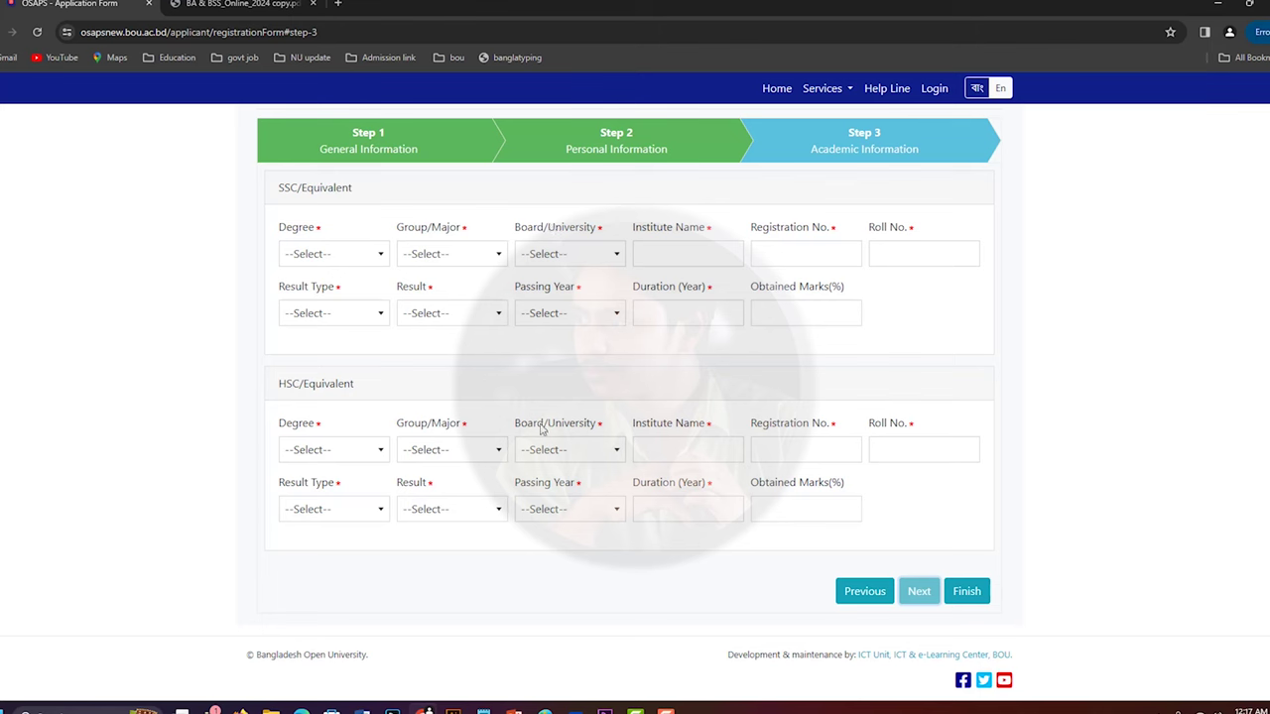
- Fill in the SSC/Equivalent section with degree SSC, group Science, board Bangladesh Open University, institute Ab School, and the registration and roll numbers
left_click(361, 260)
left_click(361, 260)
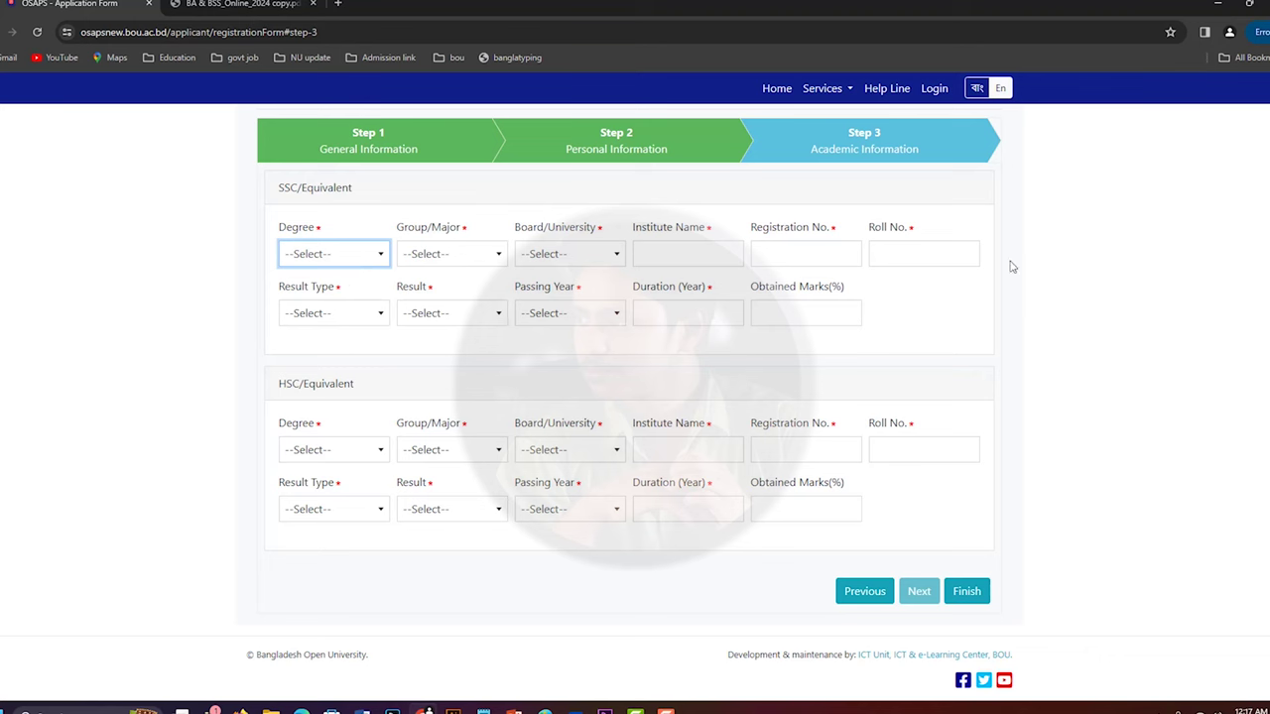
left_click(354, 260)
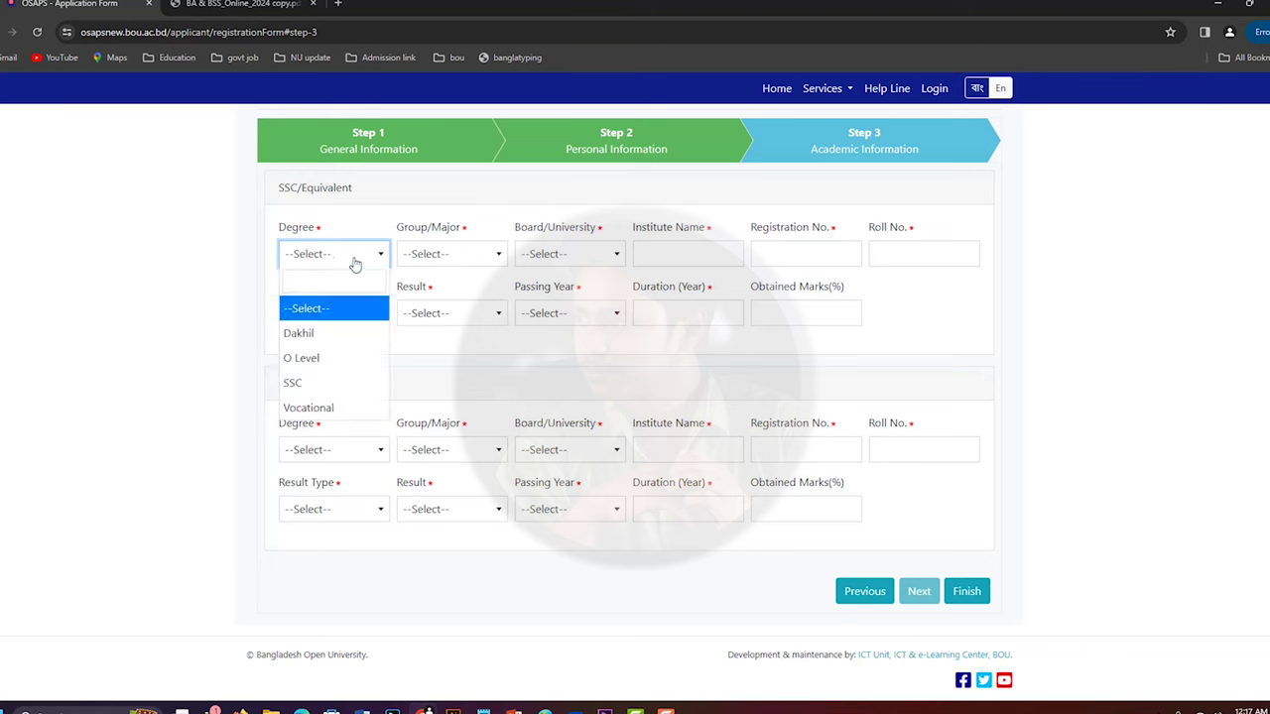
left_click(339, 394)
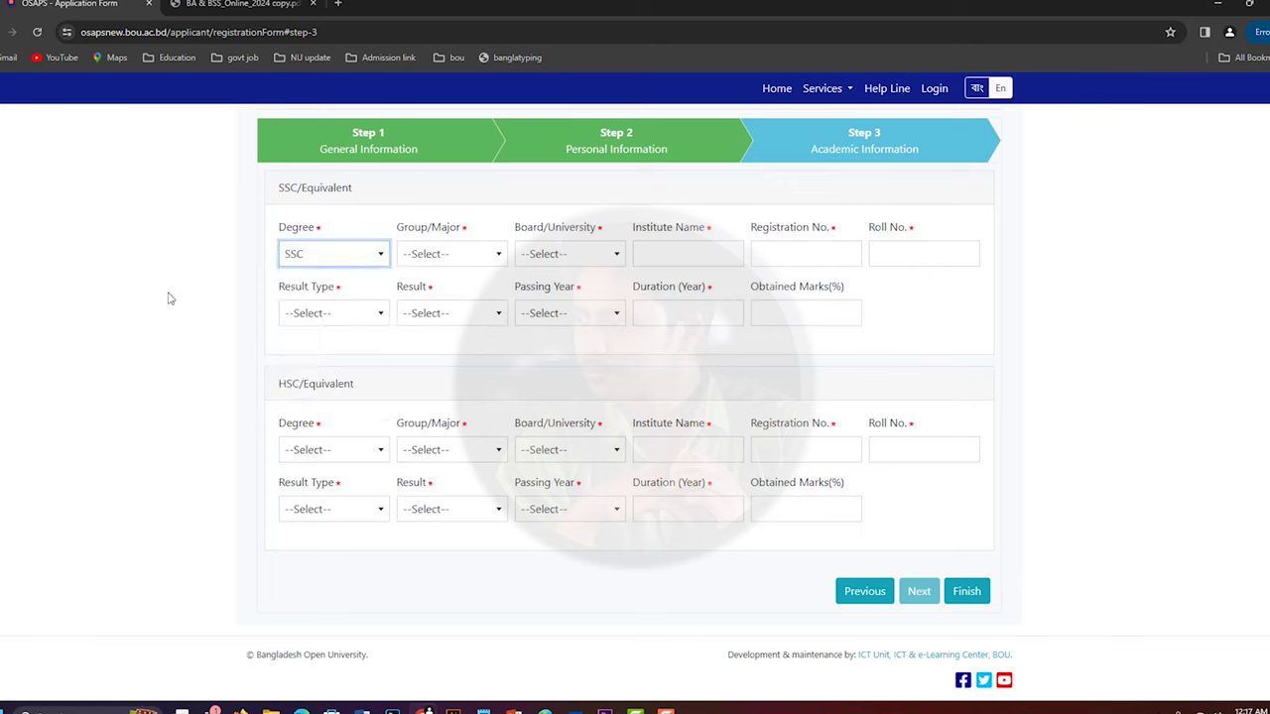
left_click(552, 253)
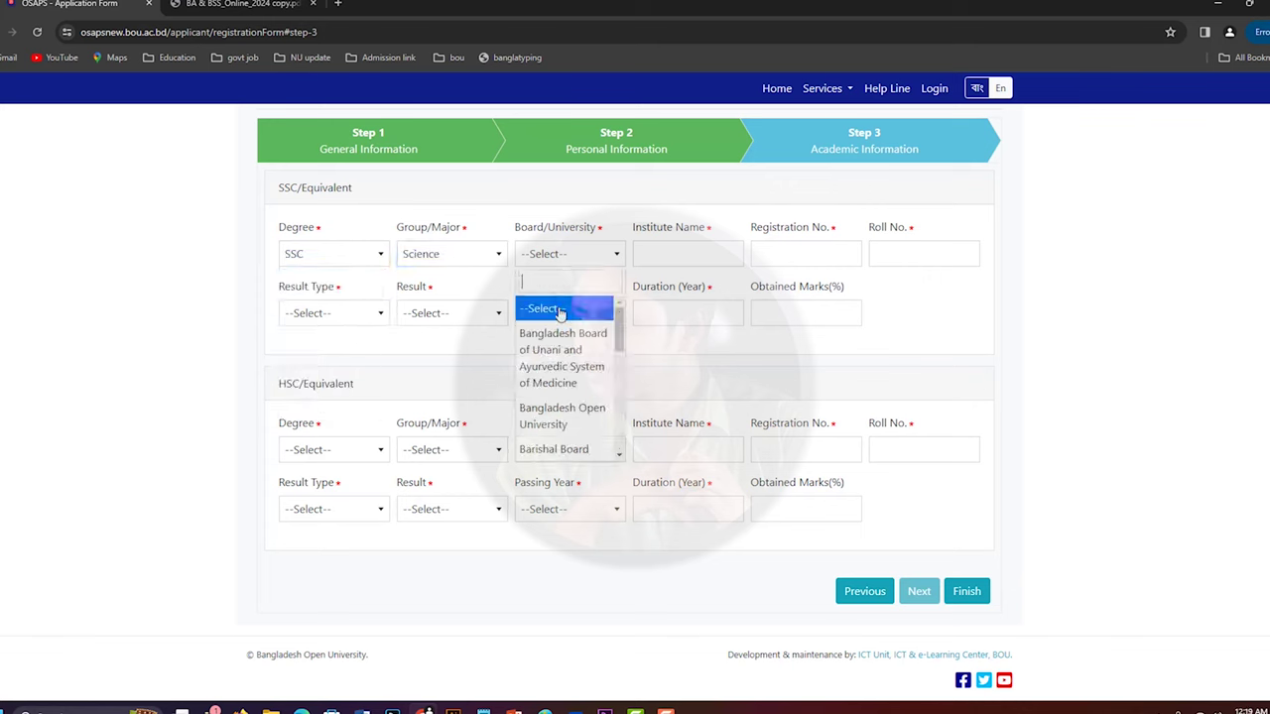
left_click(572, 418)
left_click(691, 252)
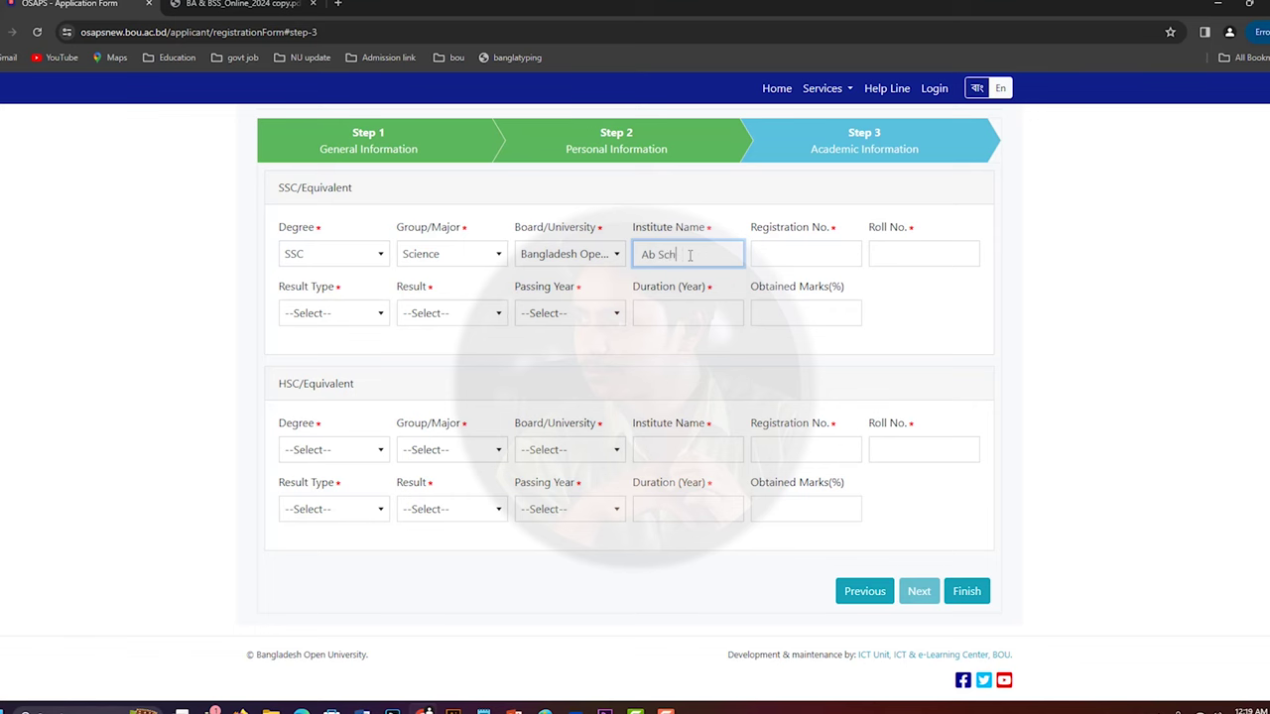
key("Tab")
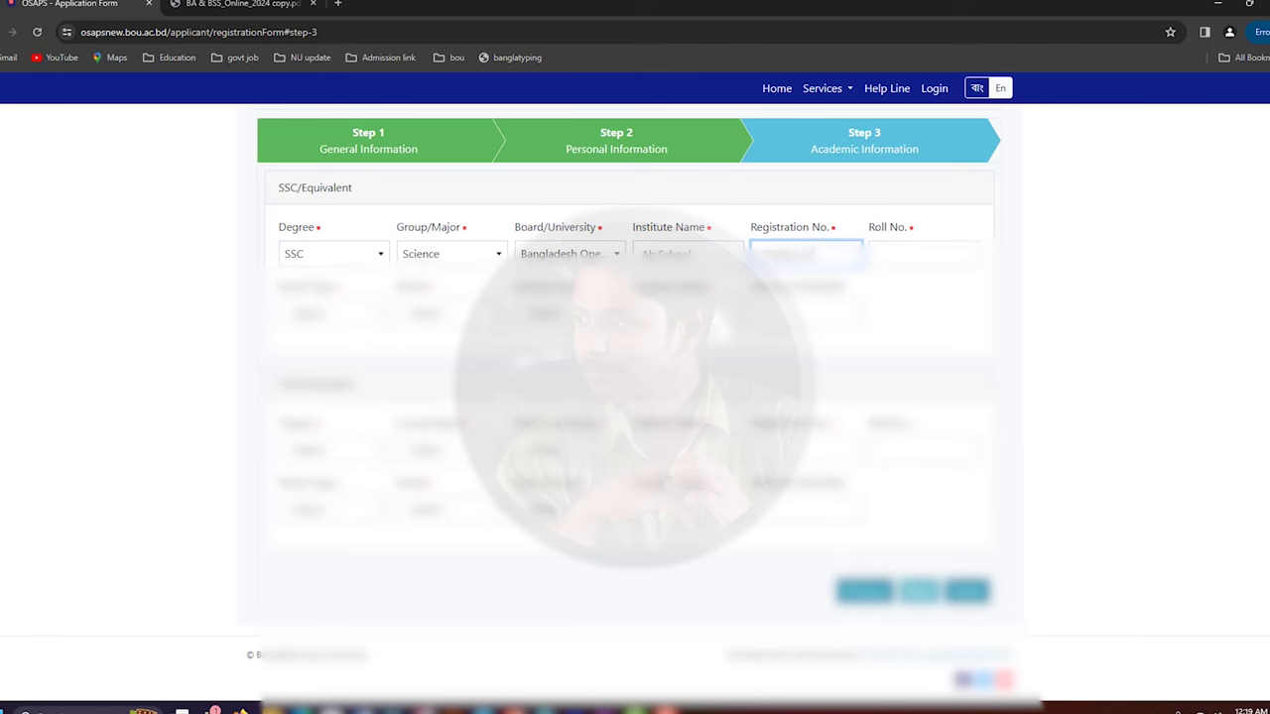
- Try the Division and Class result types in the SSC/Equivalent section and view the result options each one offers
left_click(323, 315)
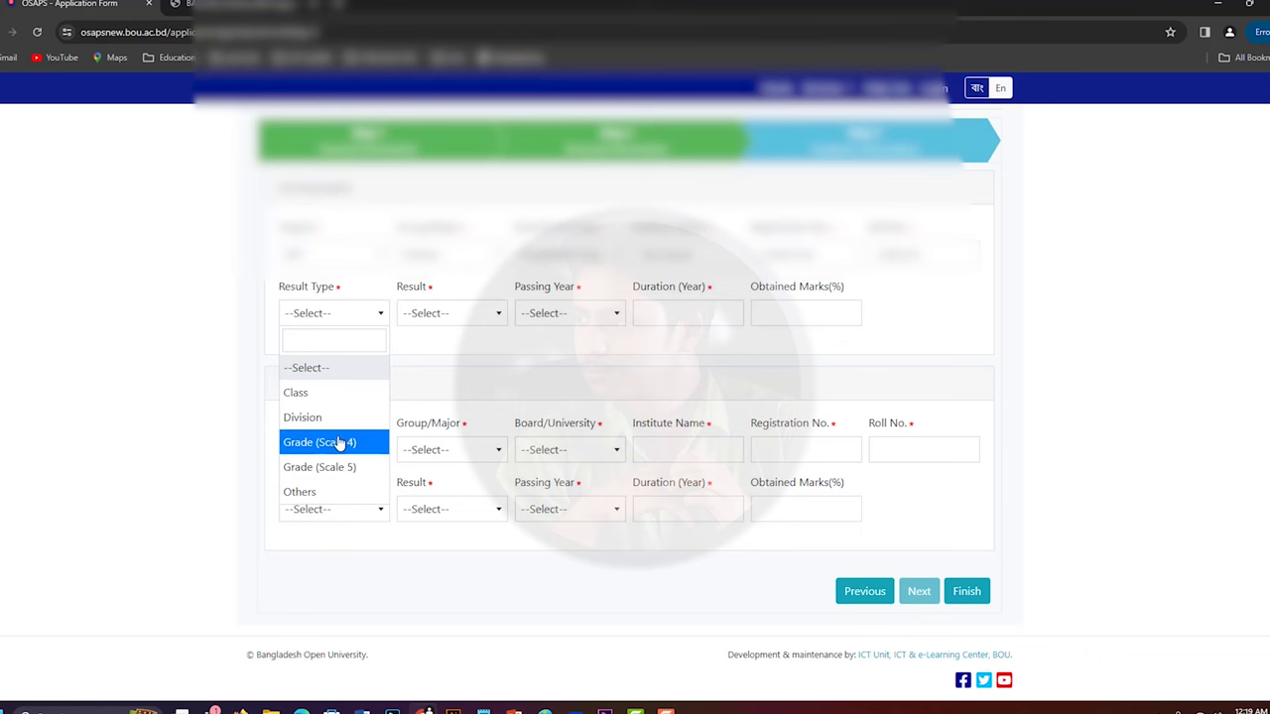
left_click(315, 417)
left_click(434, 312)
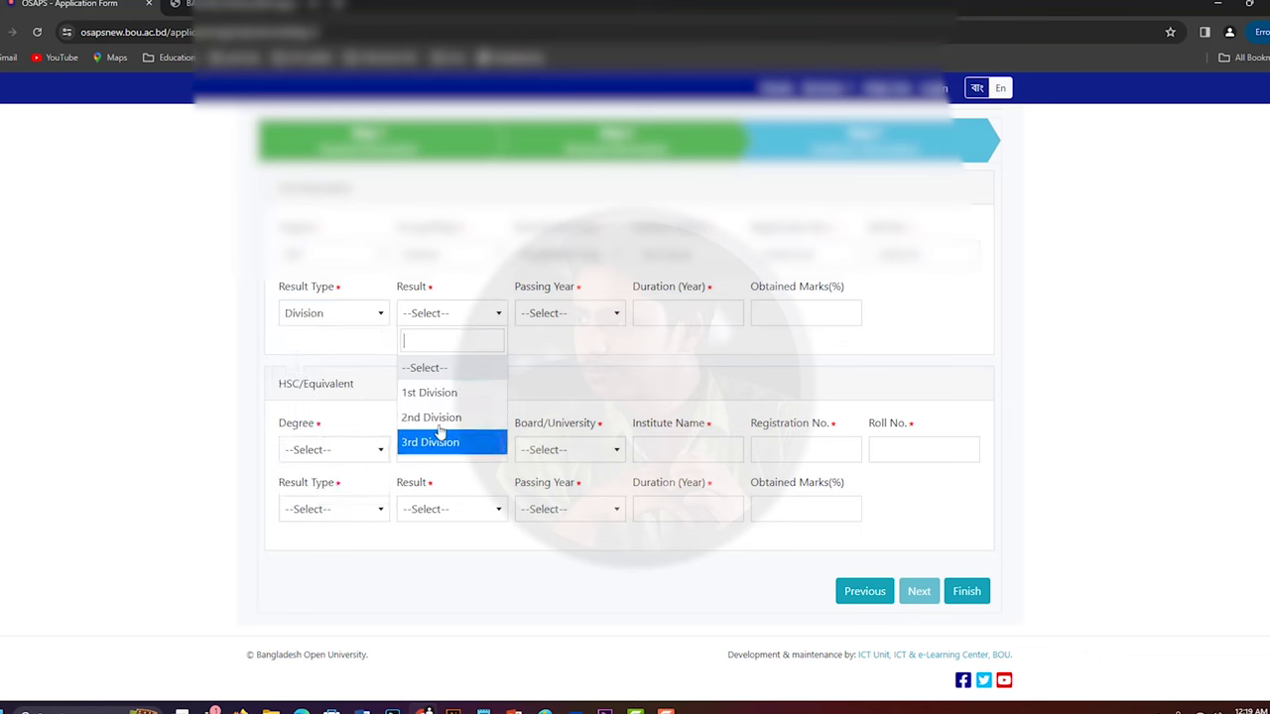
left_click(342, 313)
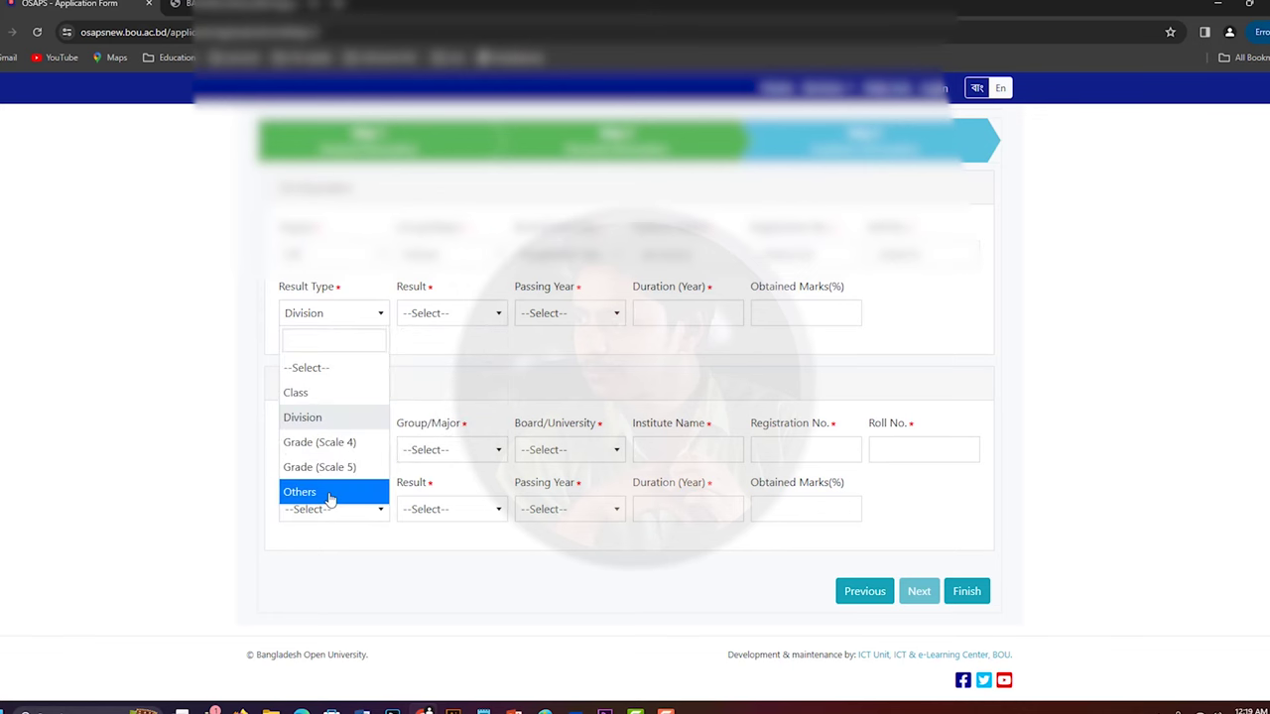
left_click(296, 392)
left_click(422, 316)
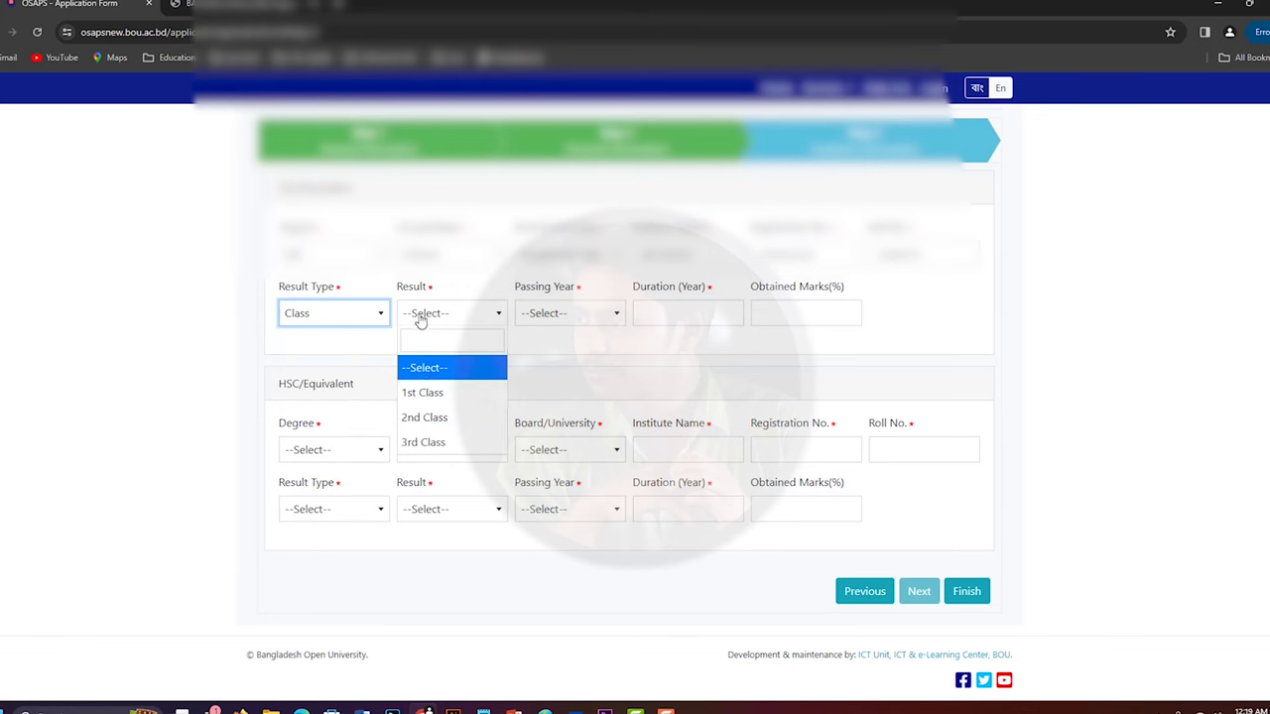
- Set the SSC/Equivalent result type to Grade (Scale 5) with a GPA/CGPA of 4.00
left_click(359, 315)
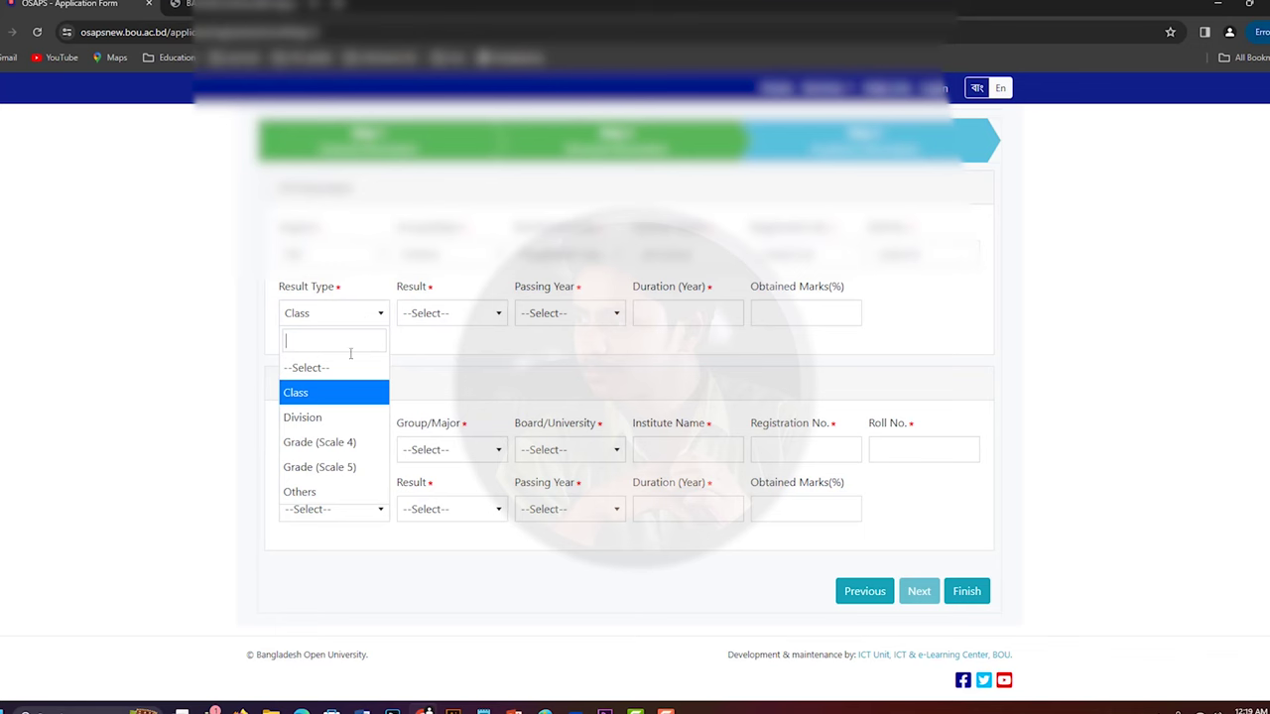
left_click(336, 473)
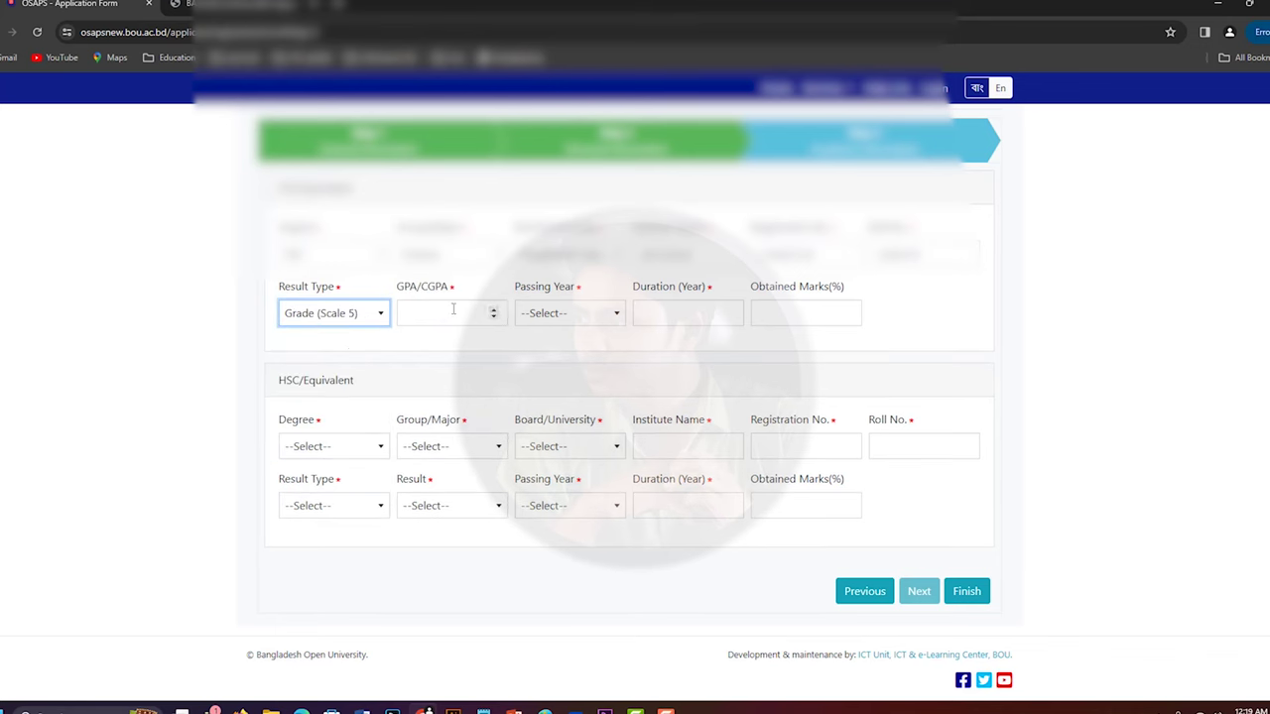
left_click(452, 309)
type("4")
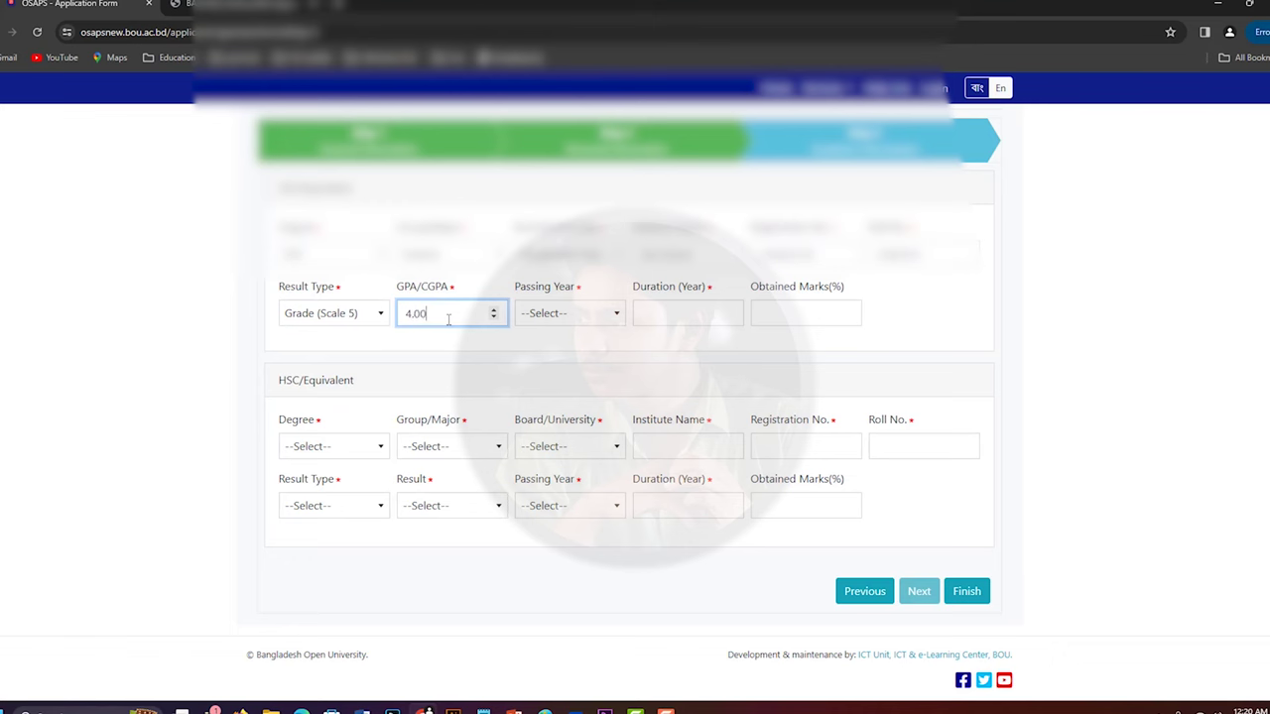
- Set the SSC/Equivalent passing year to 2014 and the duration to 02 years
left_click(563, 315)
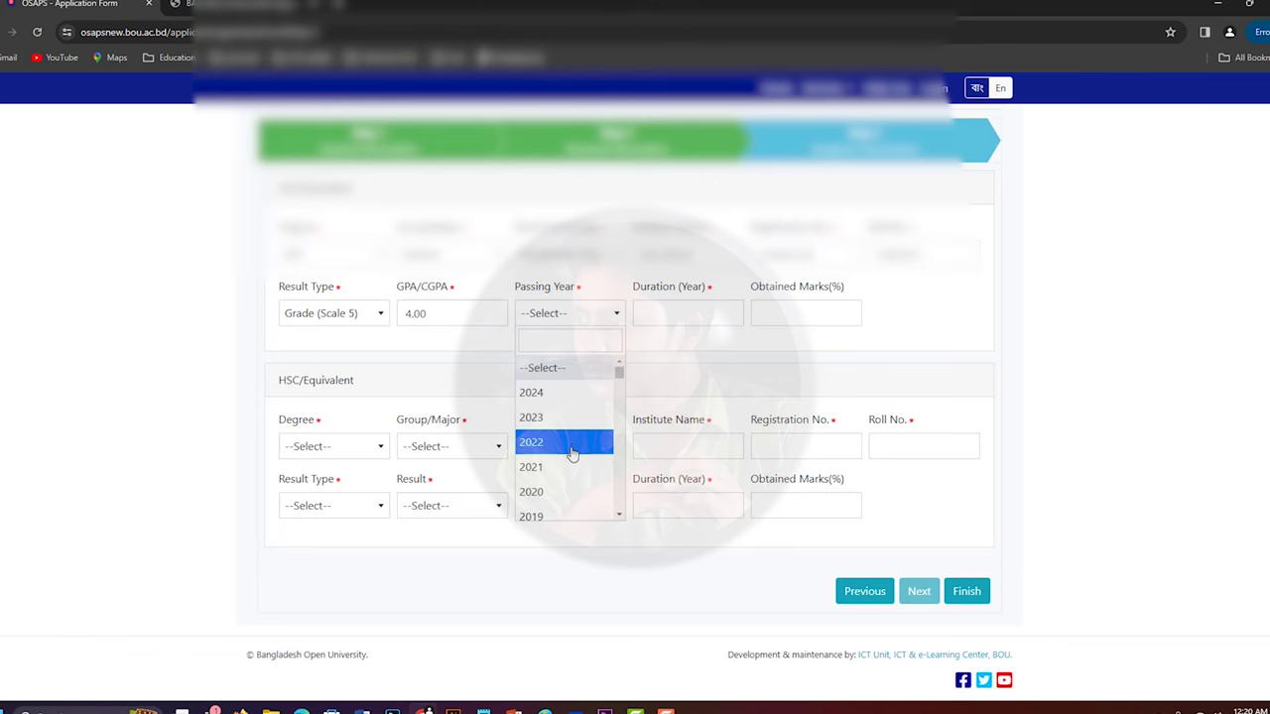
scroll(572, 453, "down", 5)
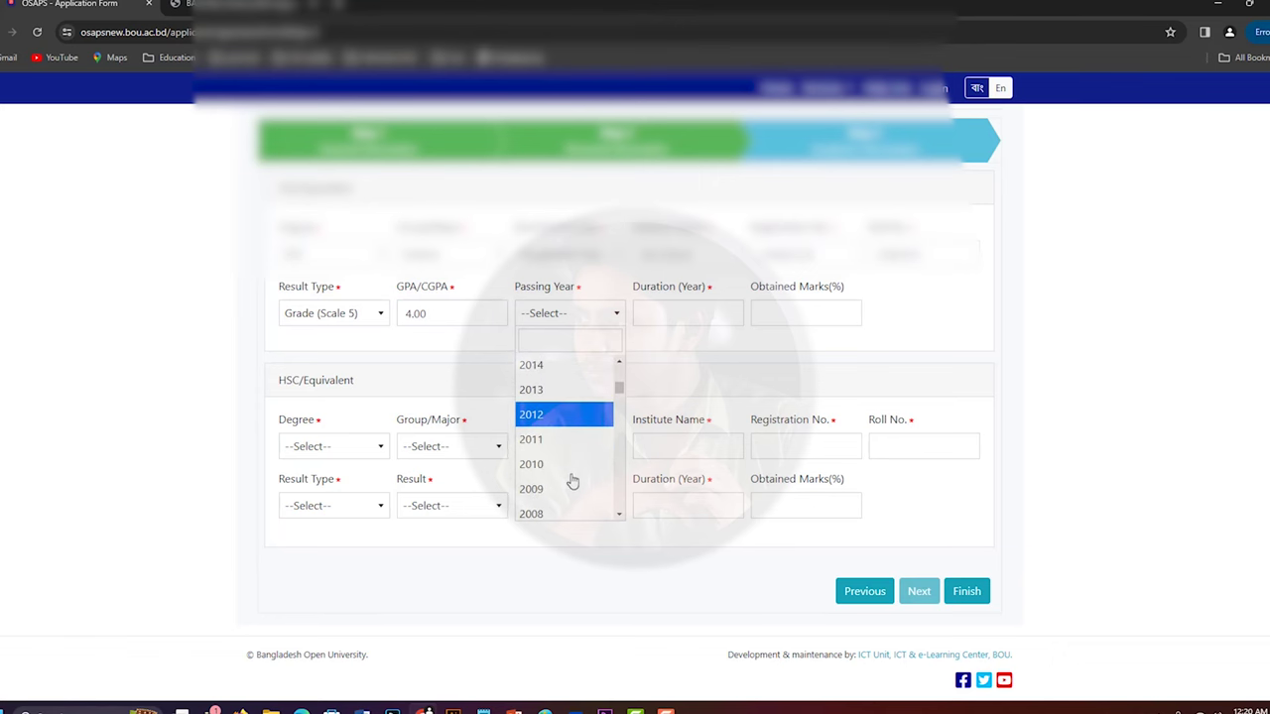
scroll(573, 446, "up", 1)
left_click(575, 413)
triple_click(684, 294)
left_click(718, 295)
left_click(695, 325)
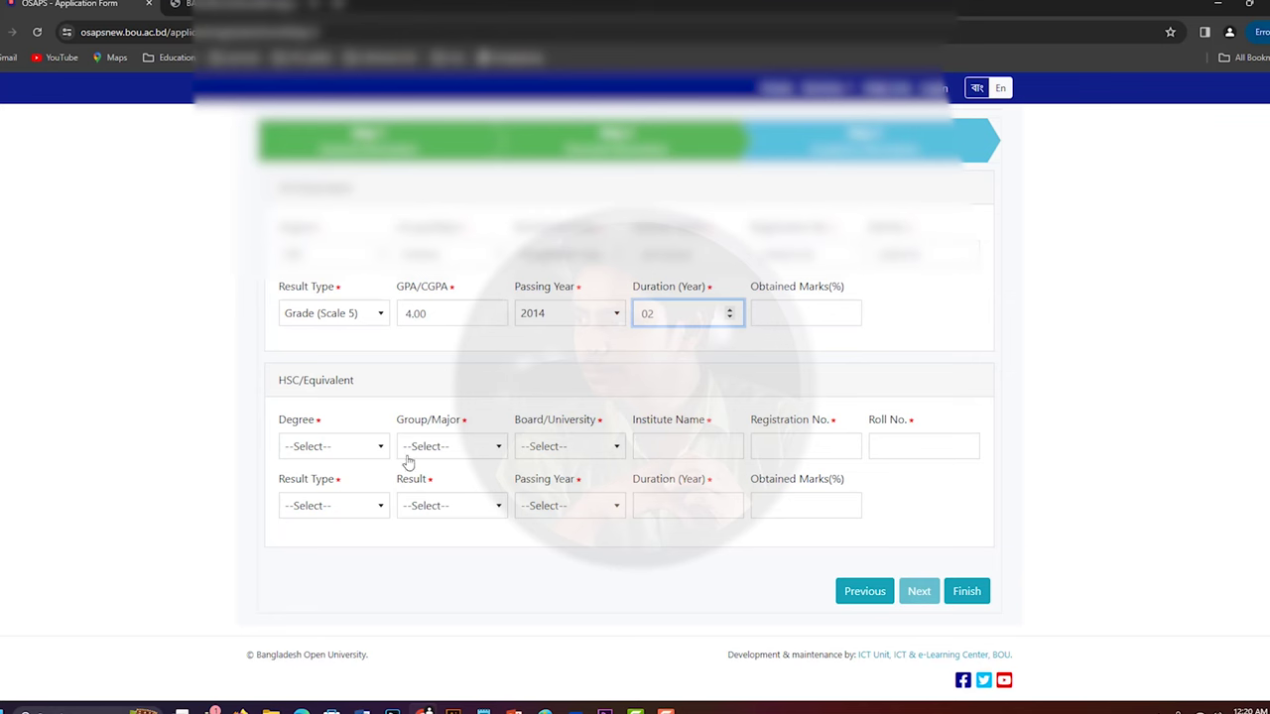
- Fill in the HSC/Equivalent section with degree HSC, group Humanities, result type Grade (Scale 5), GPA 4.00, passing year 2020 and duration 02
left_click(345, 453)
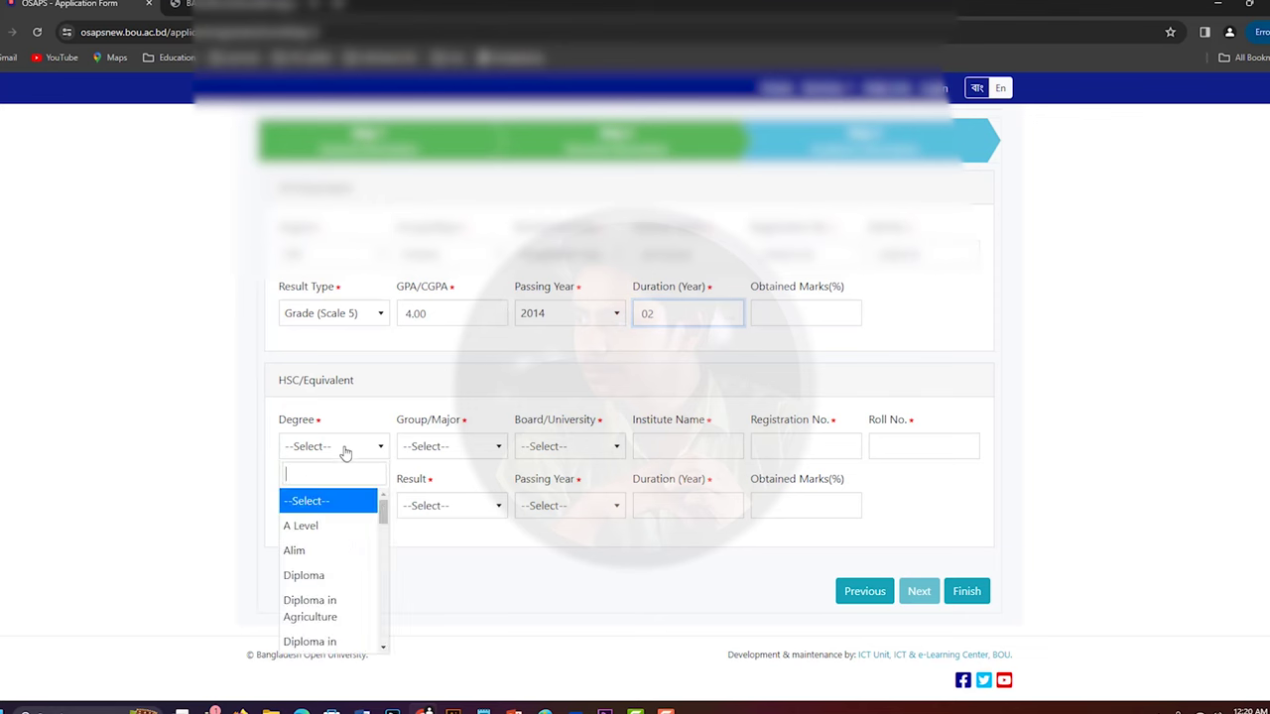
scroll(335, 595, "down", 1)
scroll(337, 610, "down", 3)
scroll(347, 585, "up", 4)
type("HS")
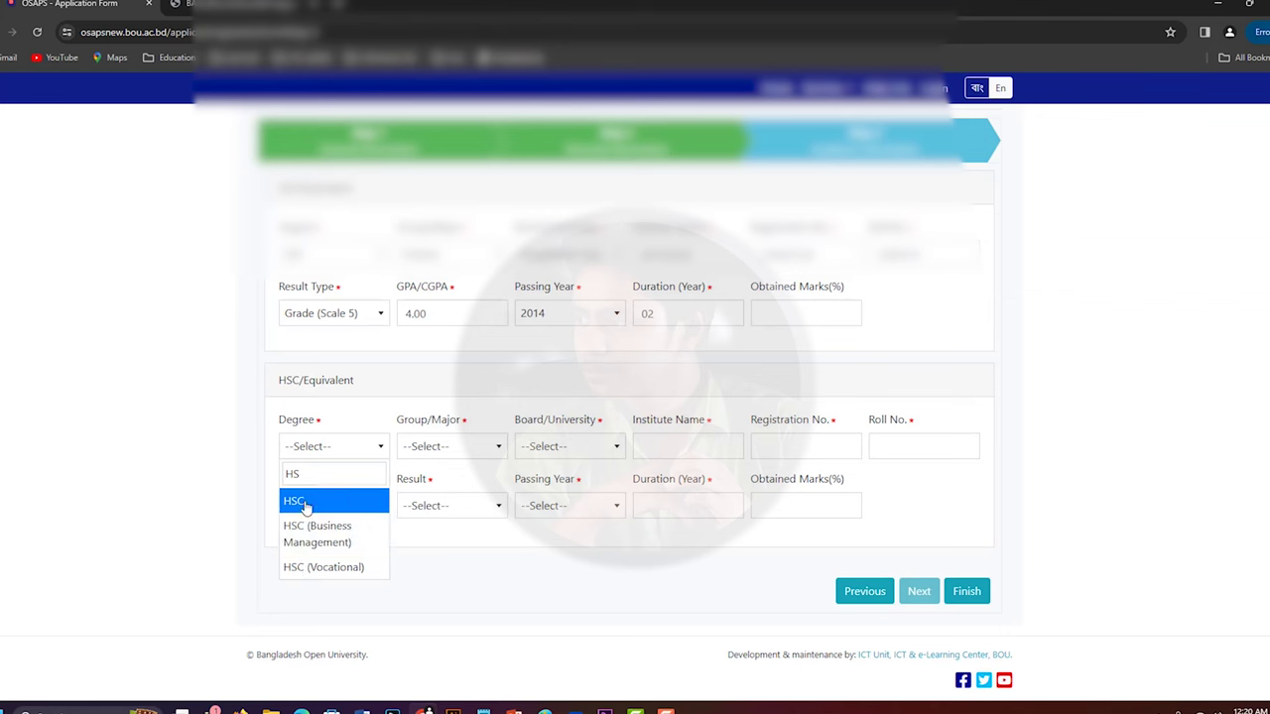
left_click(293, 501)
left_click(448, 446)
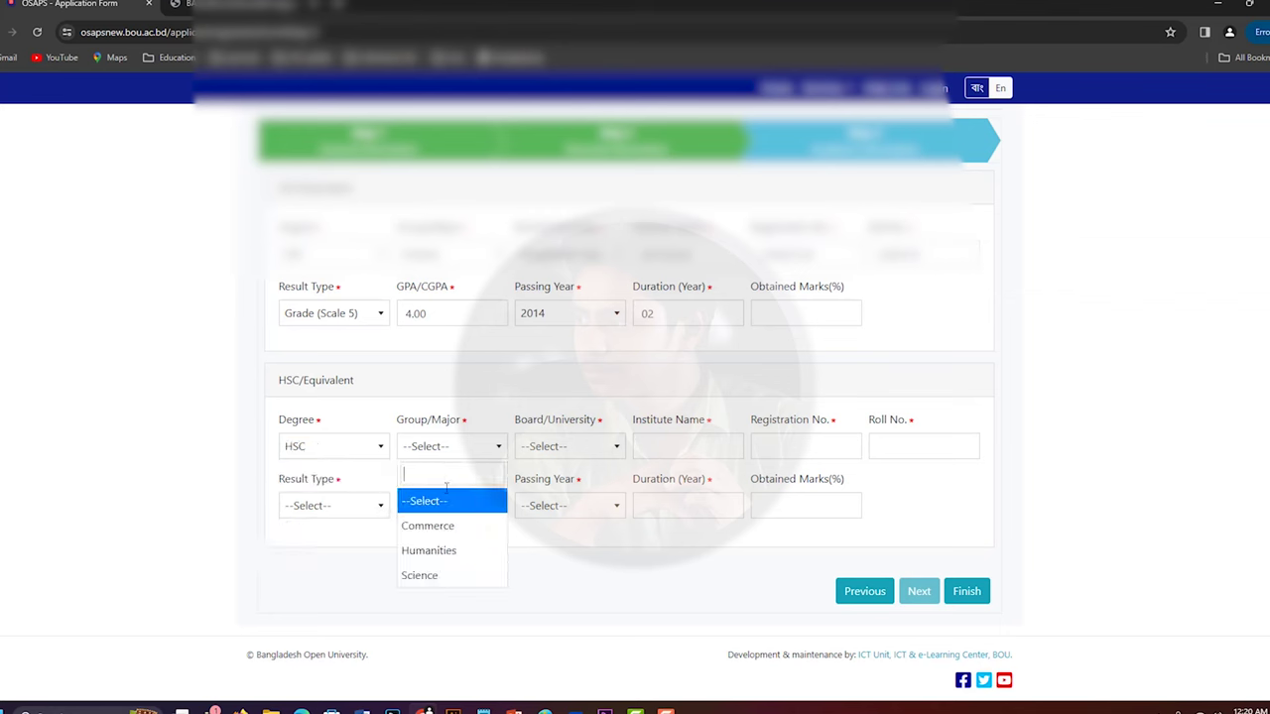
left_click(446, 551)
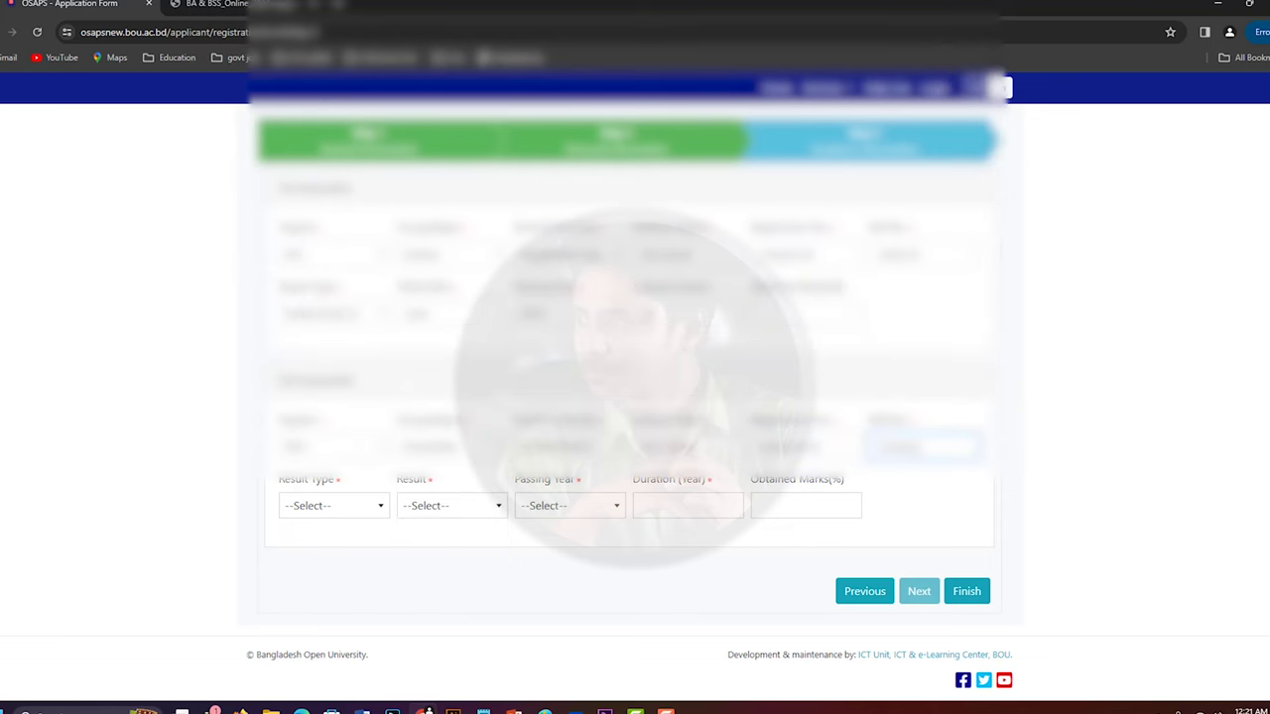
left_click(330, 508)
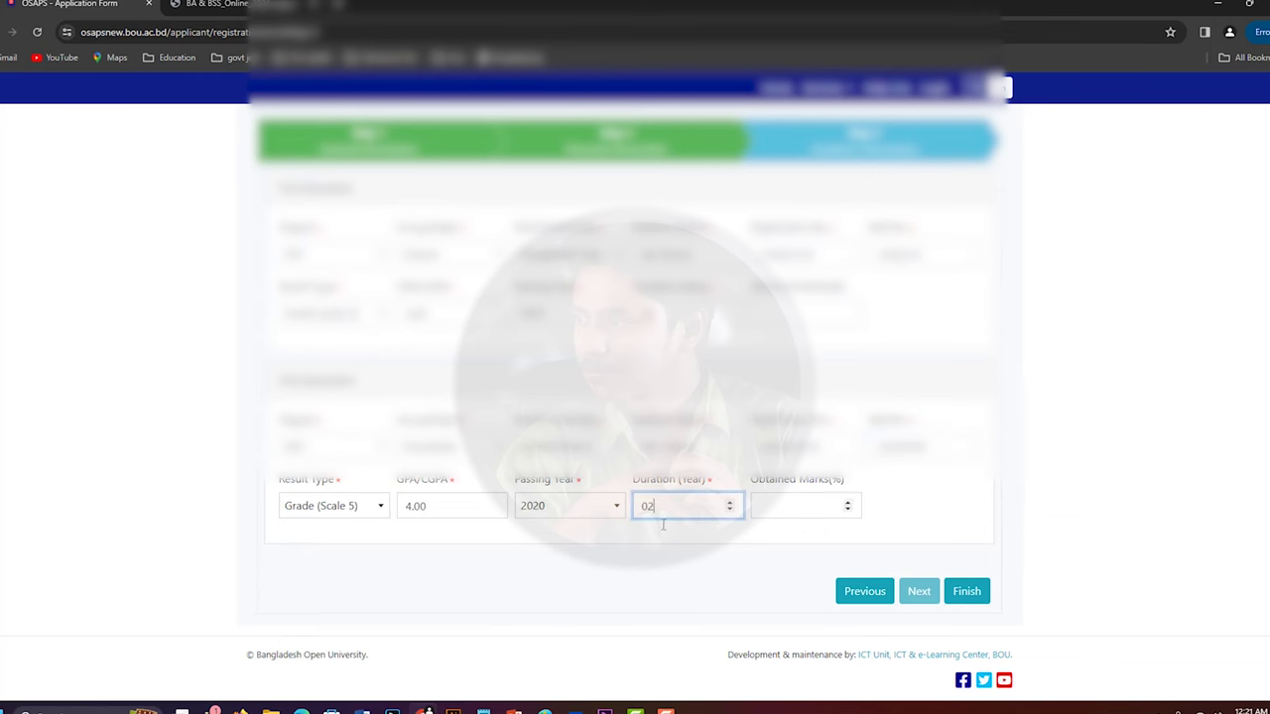
- Finish the application form, accept the terms and conditions, and submit it
left_click(966, 593)
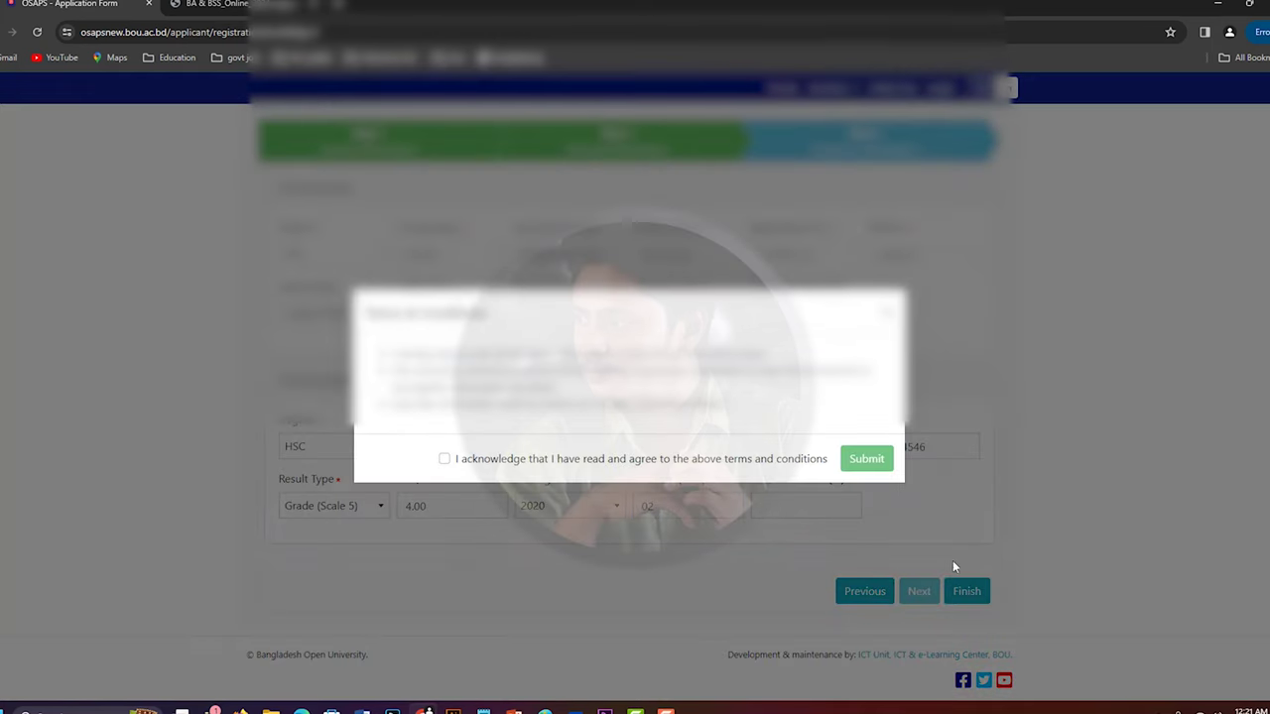
left_click(444, 459)
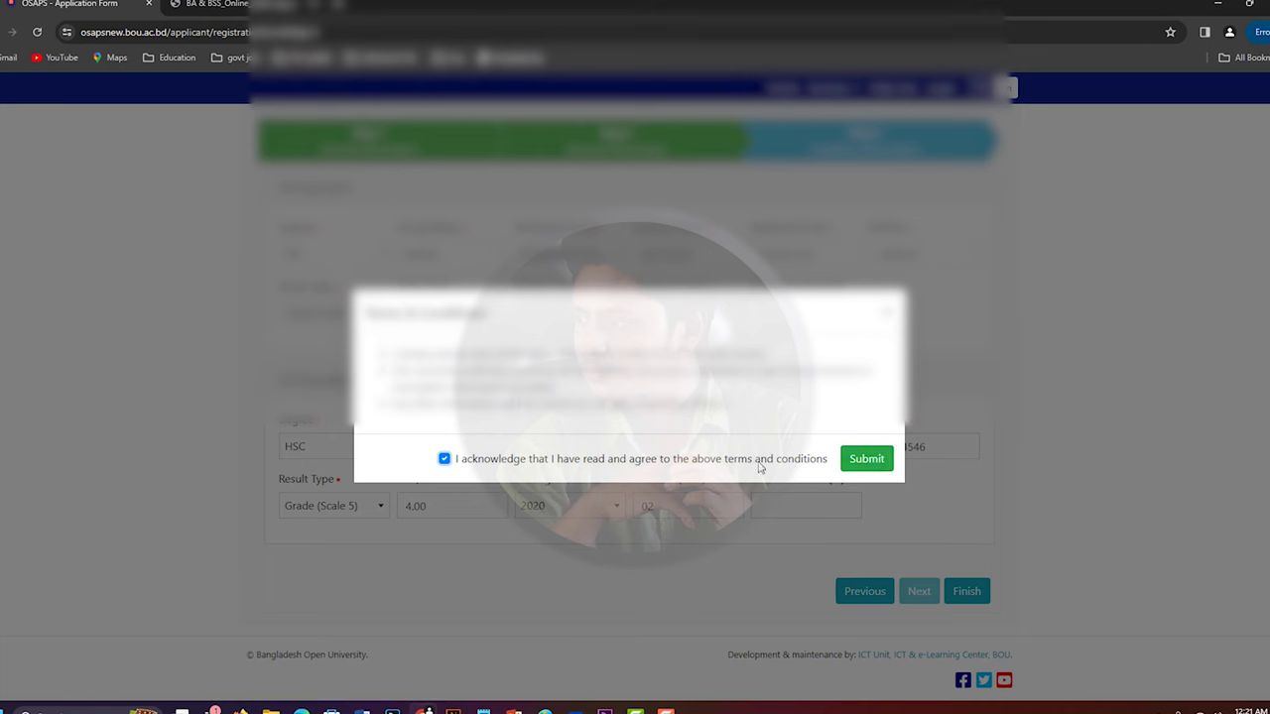
left_click(880, 459)
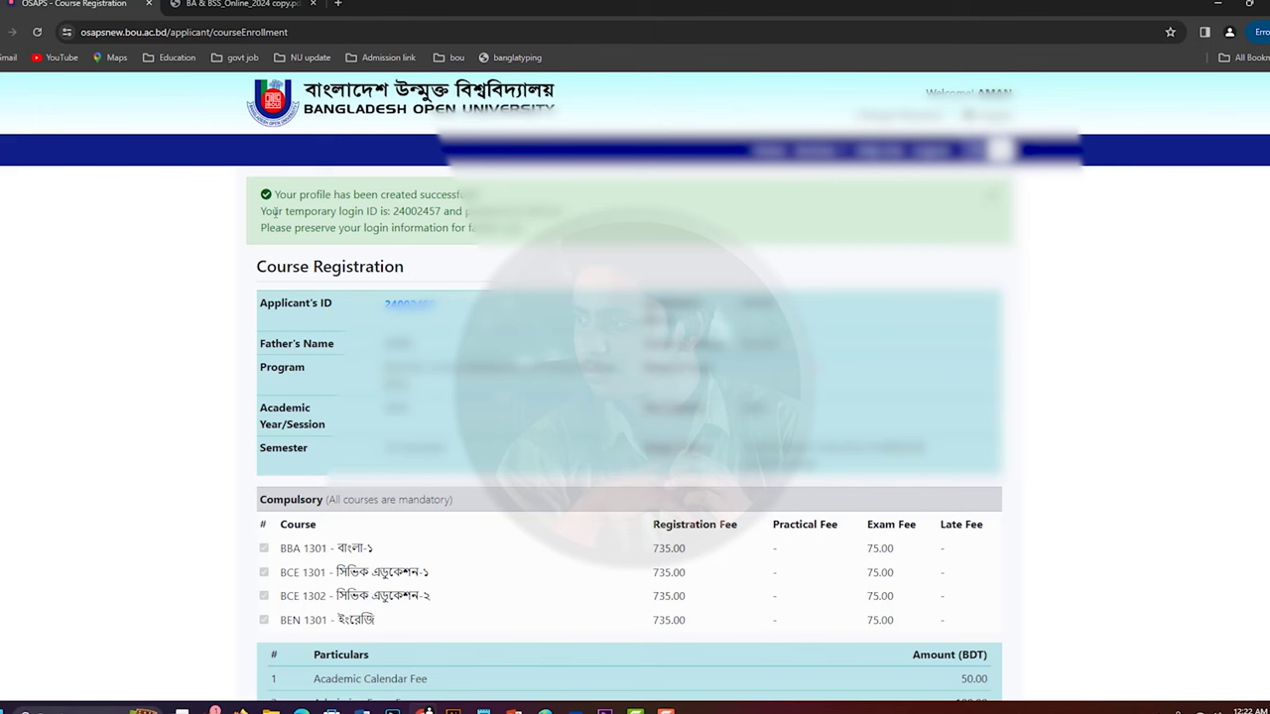
- Review the temporary login details in the profile message and the compulsory courses and fees on the Course Registration page
left_click_drag(276, 196, 521, 231)
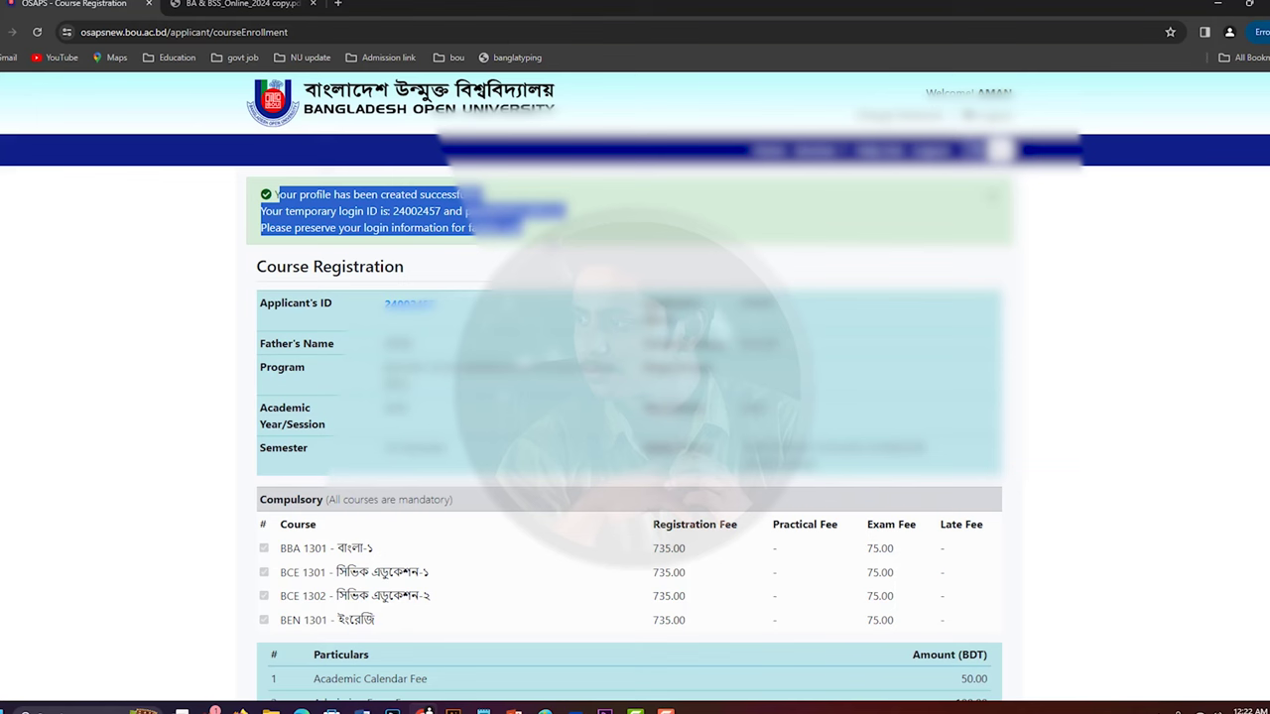
left_click(414, 210)
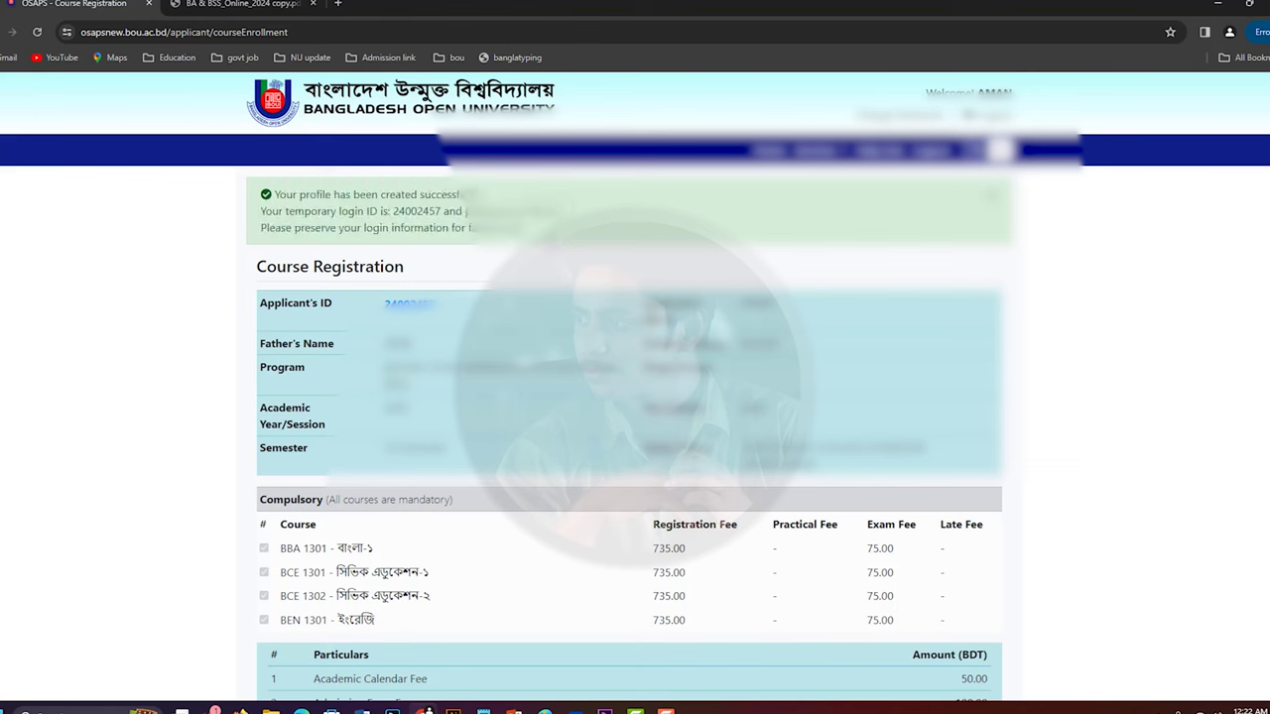
left_click_drag(393, 210, 562, 212)
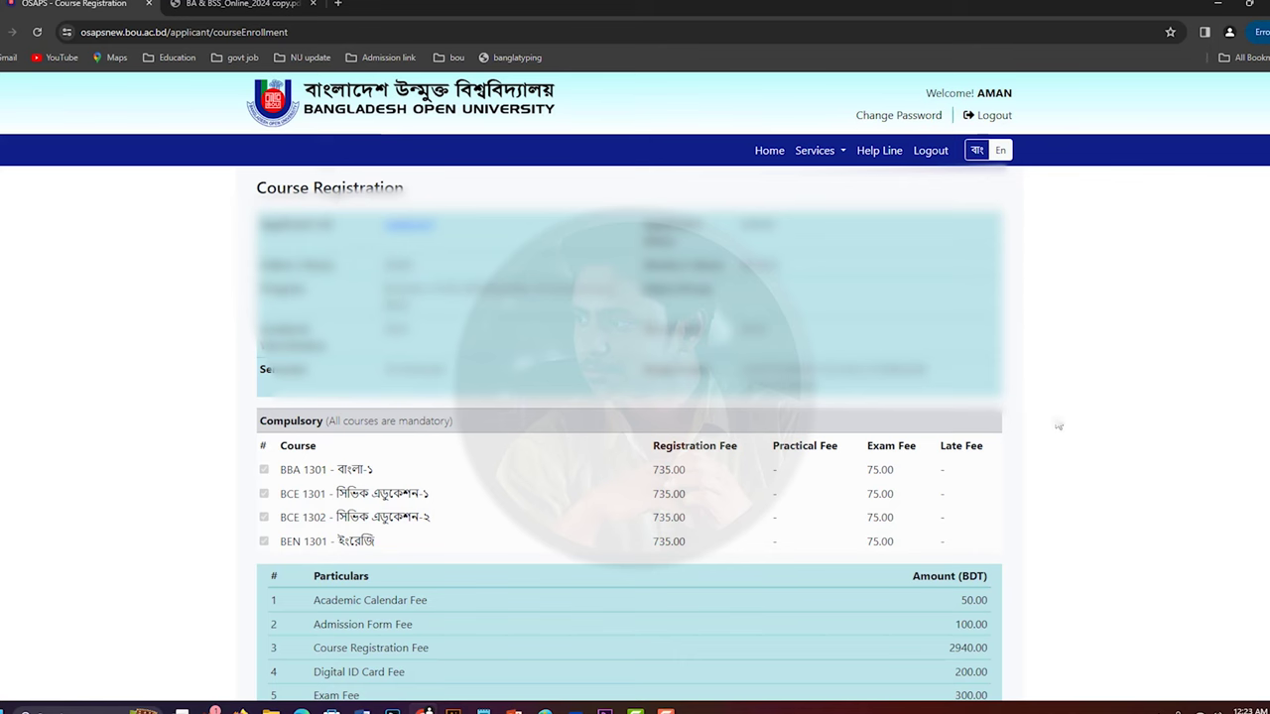
scroll(1058, 426, "down", 2)
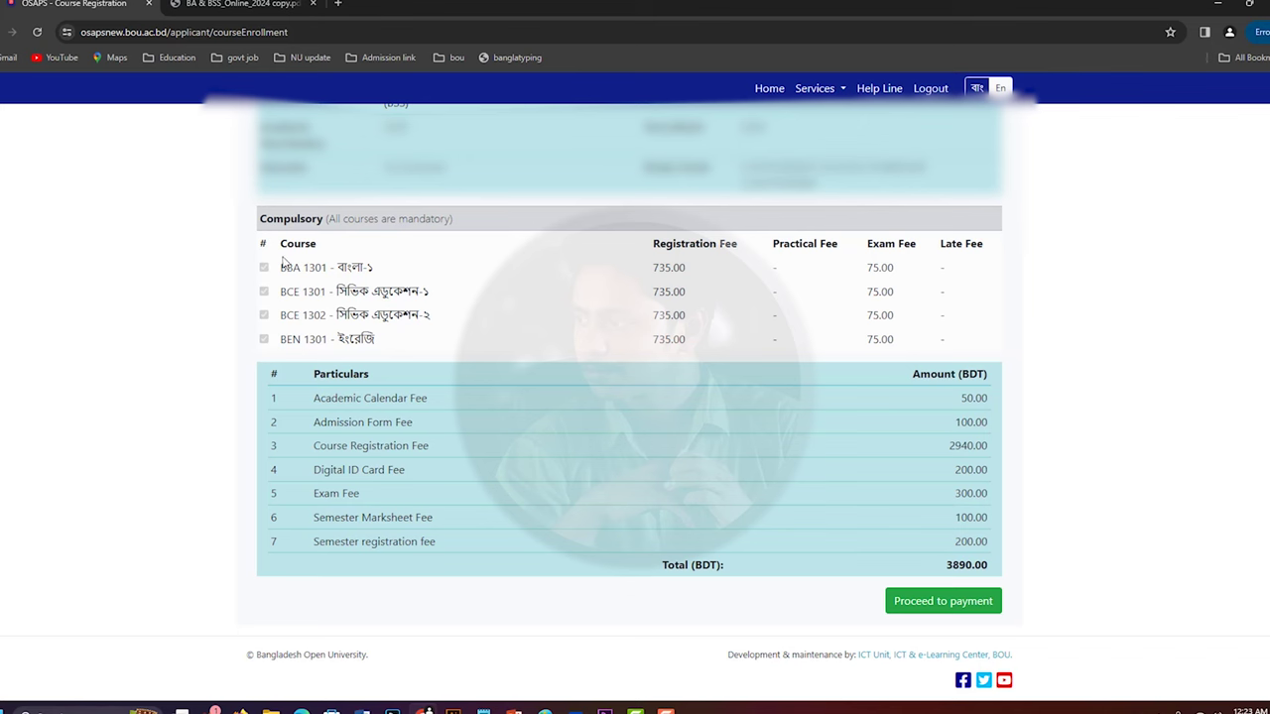
left_click_drag(283, 262, 534, 388)
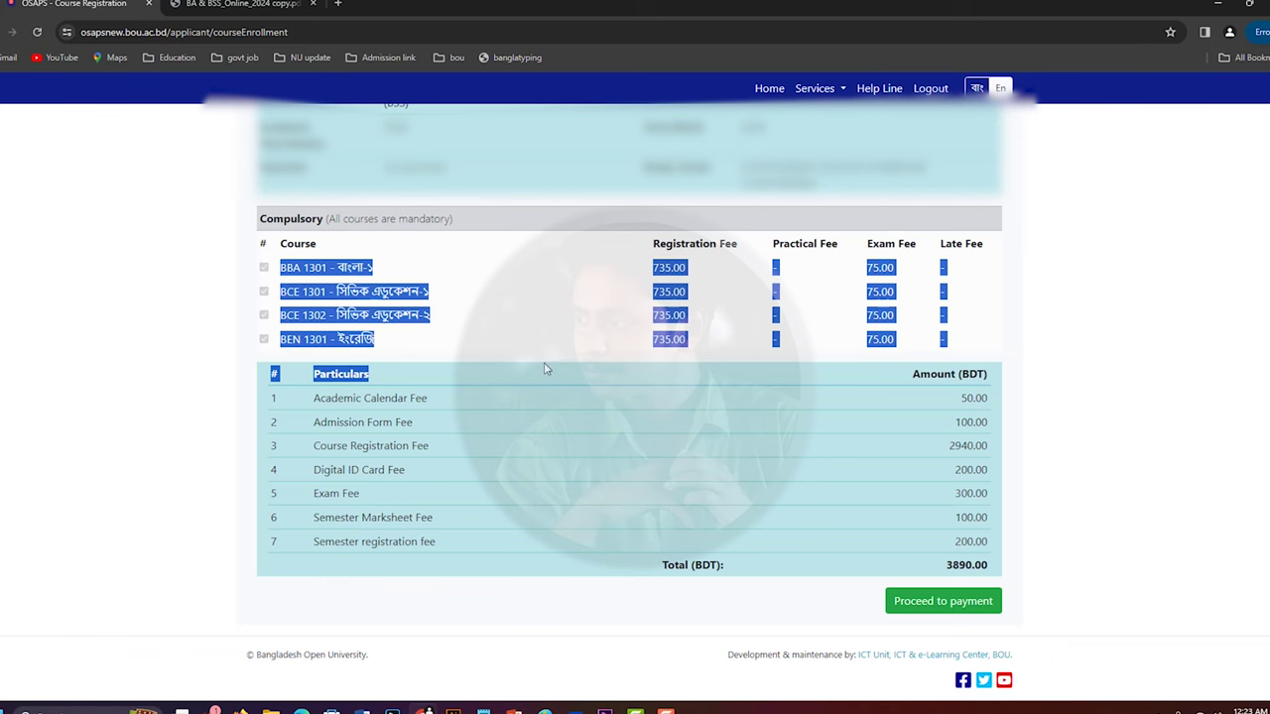
left_click(544, 368)
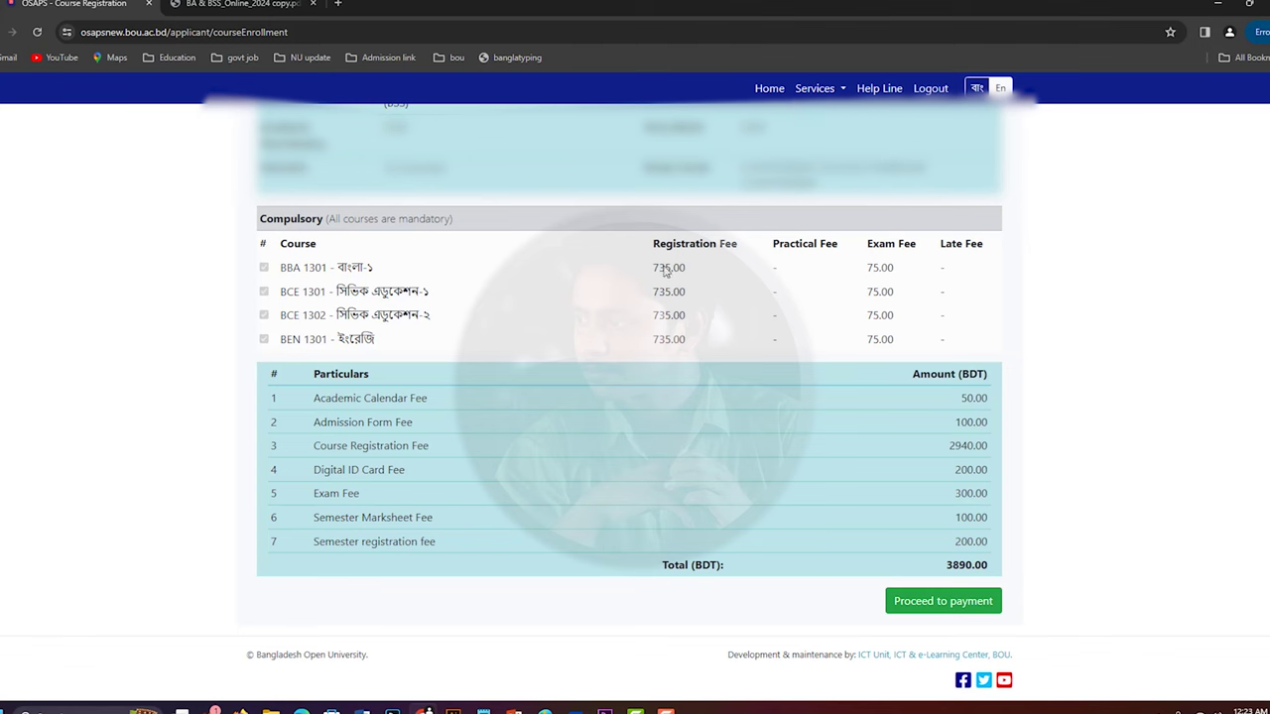
- Log out from the applicant's profile and log back in with the temporary user ID and account password
left_click(766, 95)
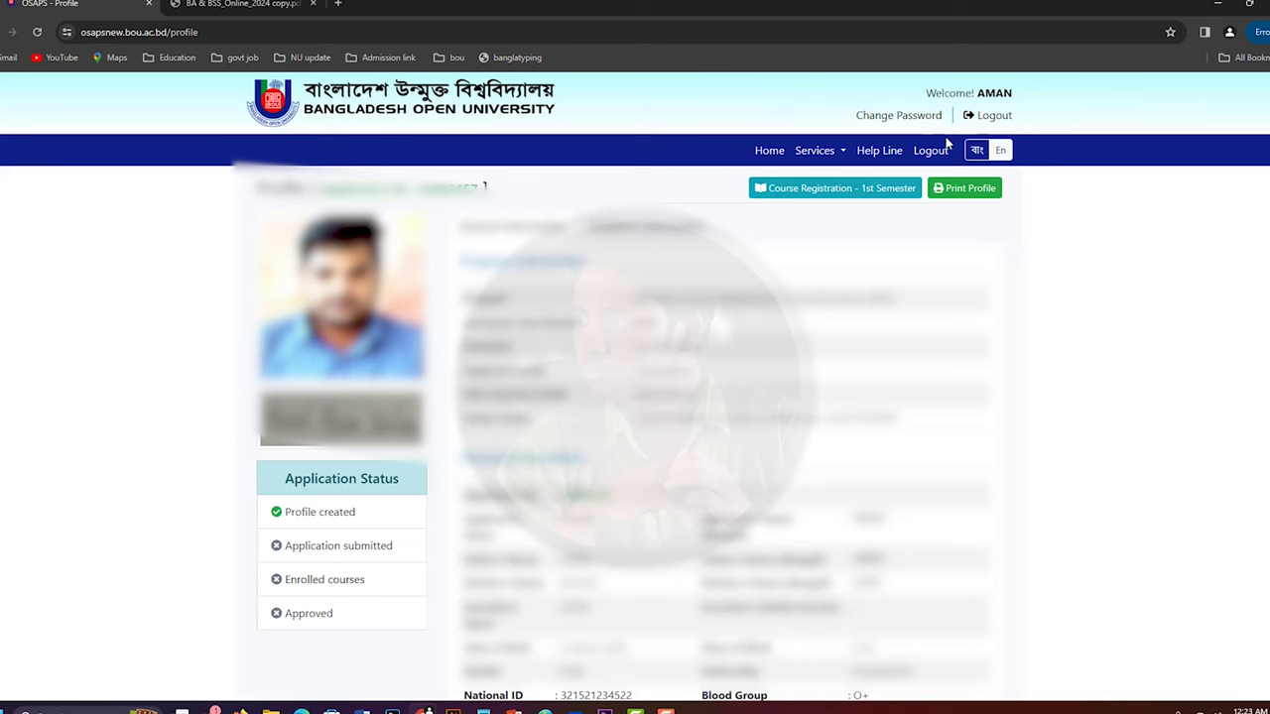
left_click(993, 116)
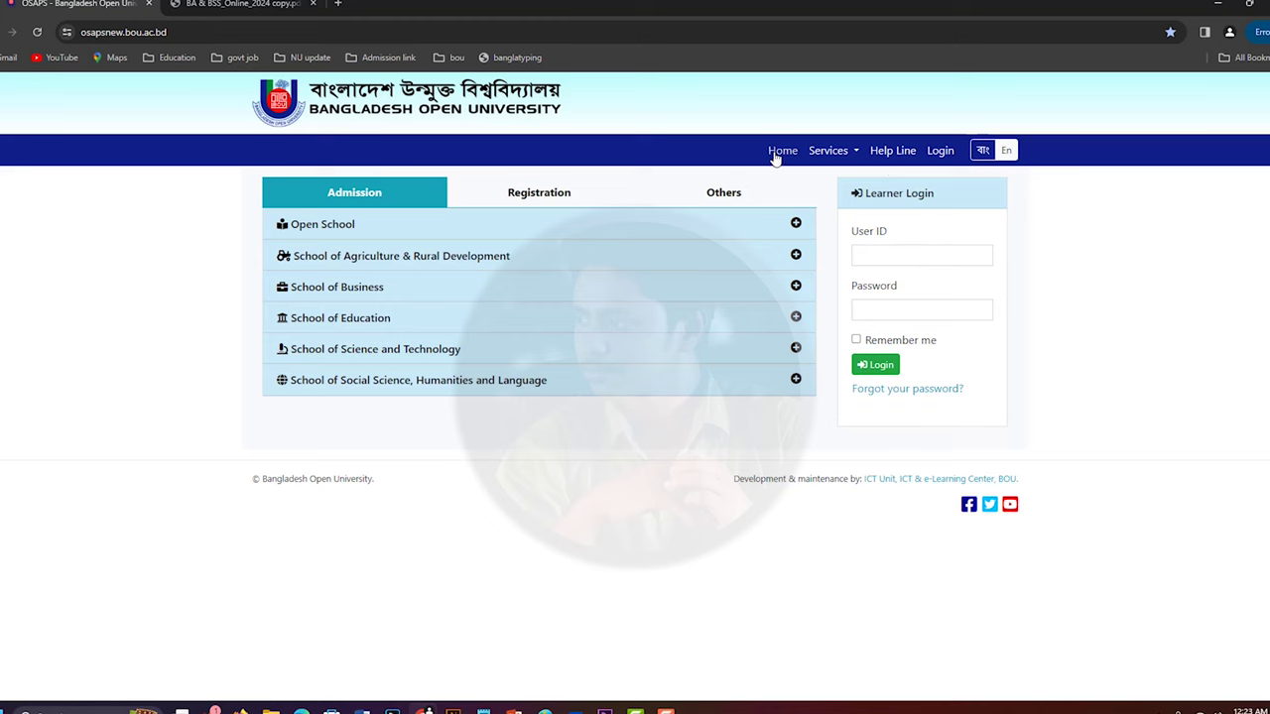
left_click(939, 156)
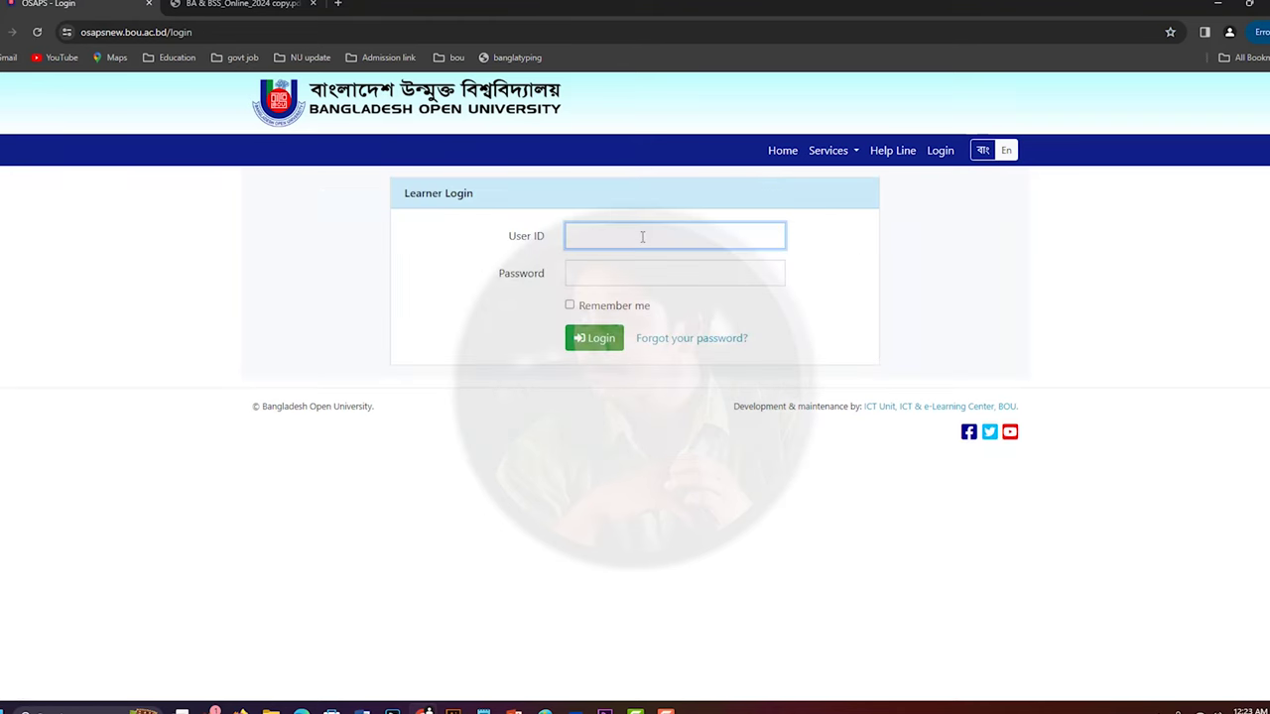
left_click(780, 151)
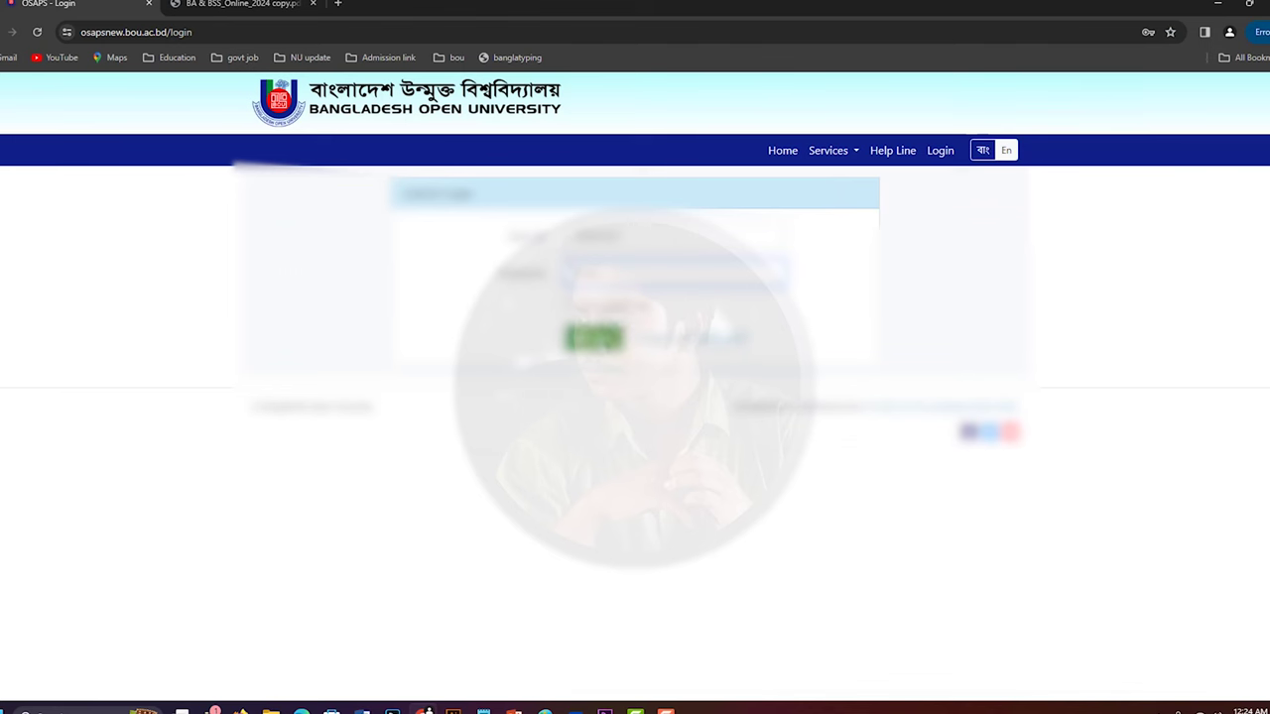
left_click(594, 338)
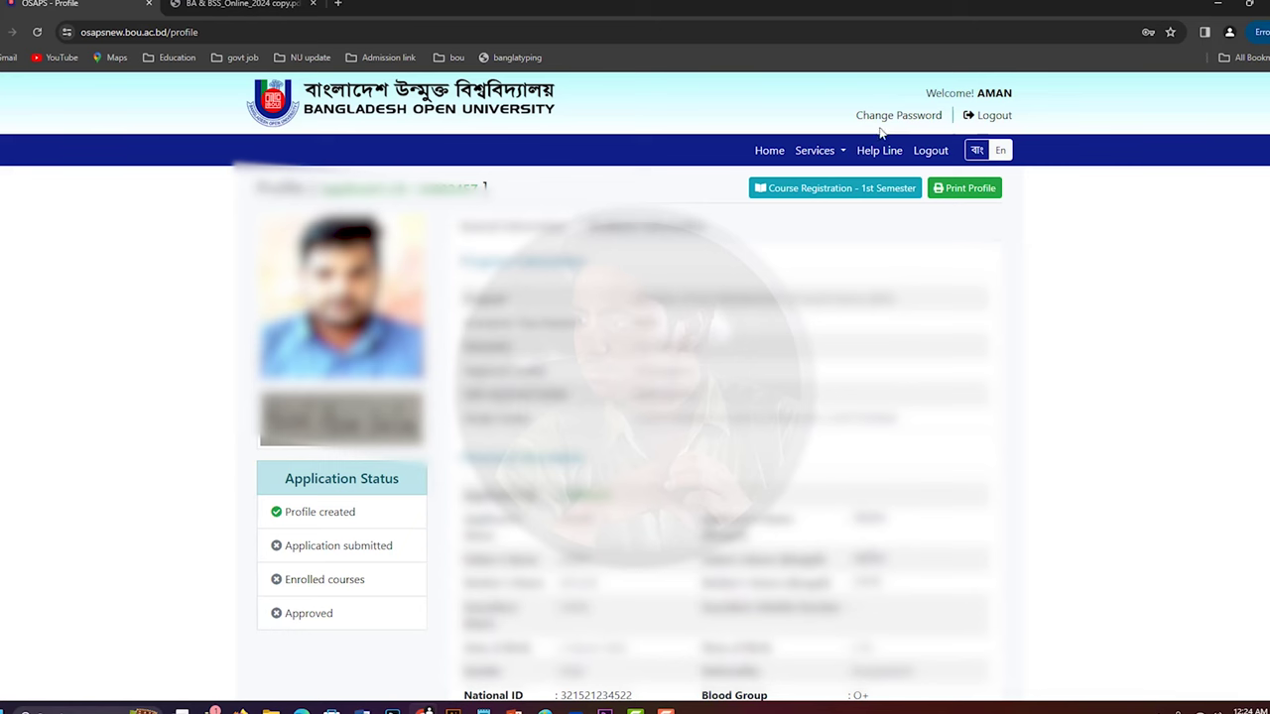
- View the printable application form PDF of the applicant's profile and return to the profile page
left_click(812, 154)
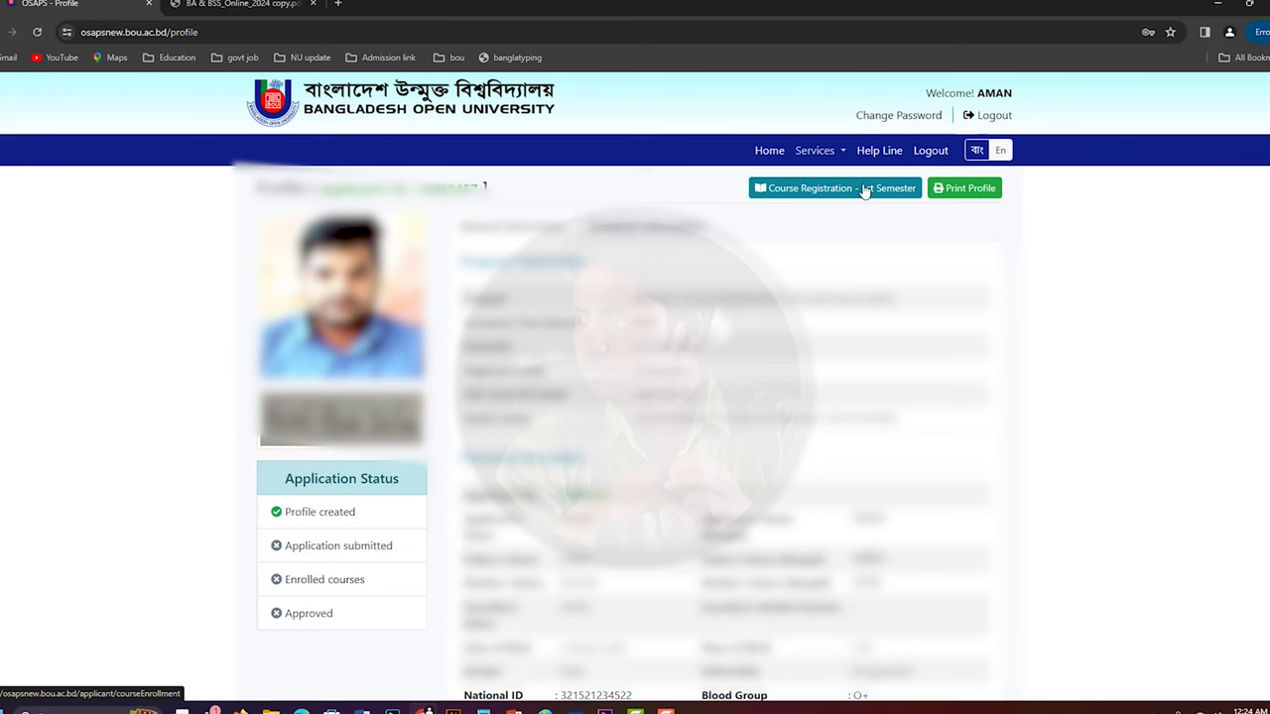
left_click(985, 189)
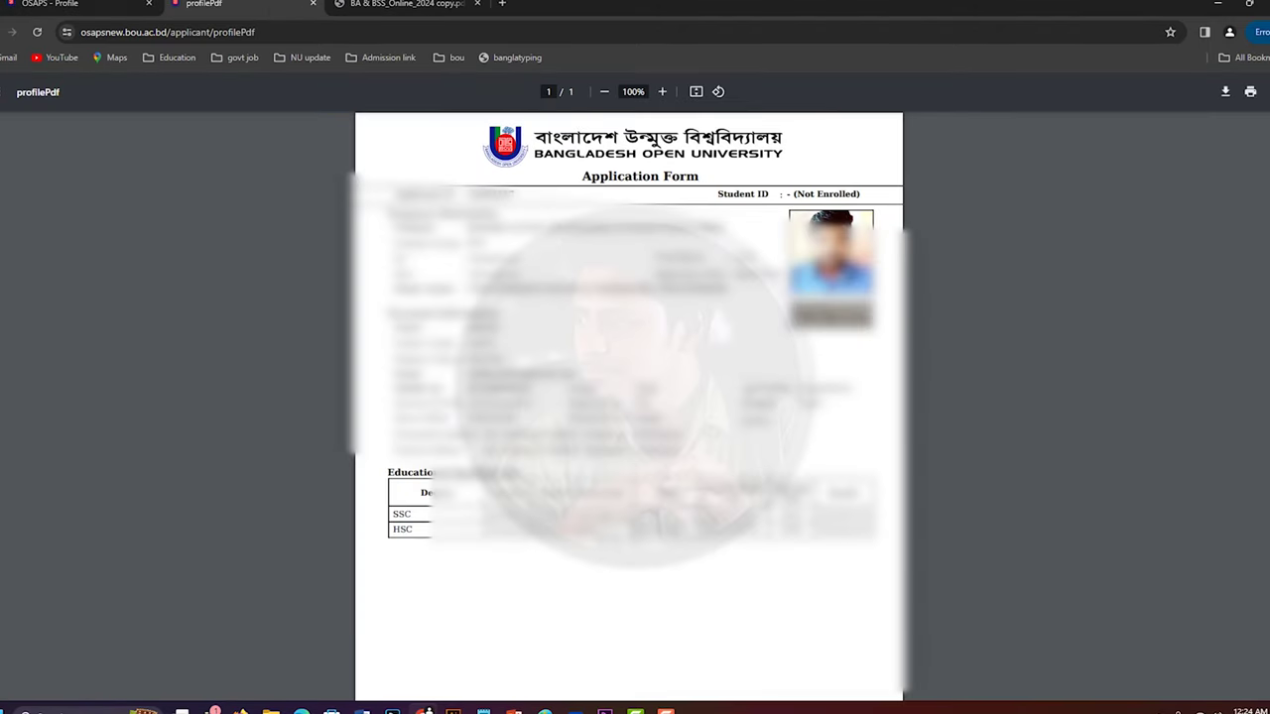
left_click(69, 4)
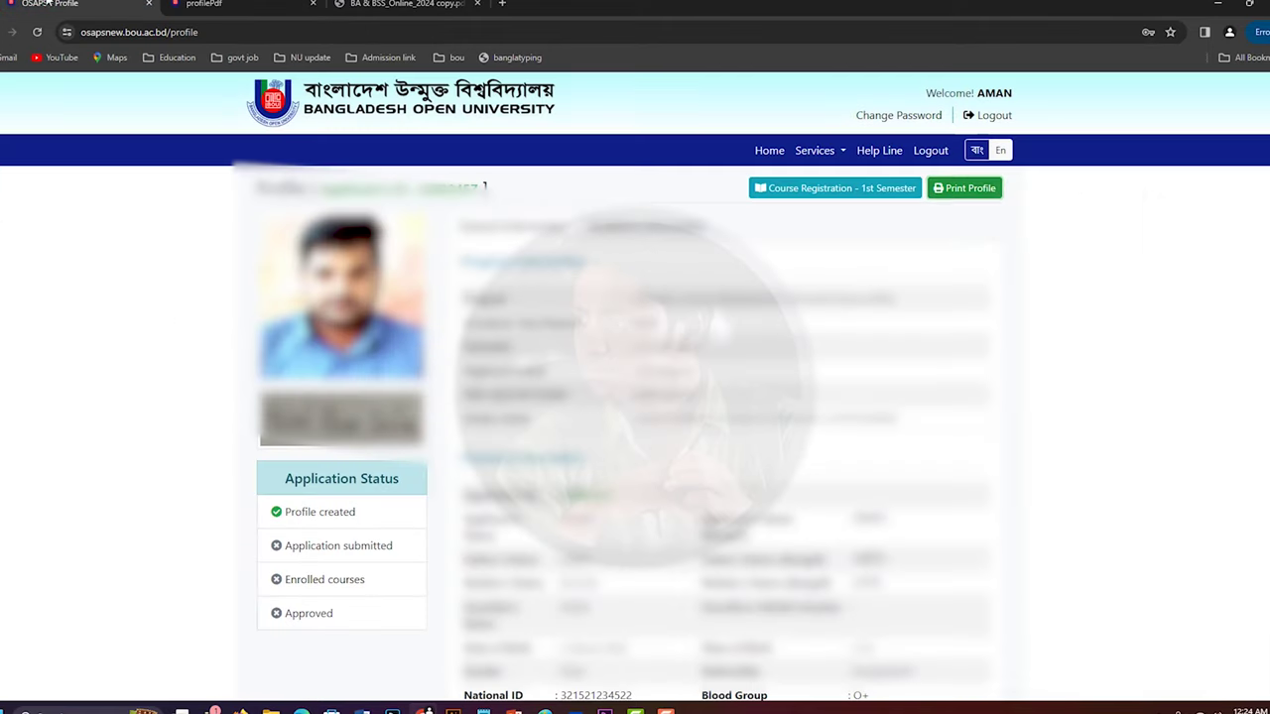
left_click(977, 201)
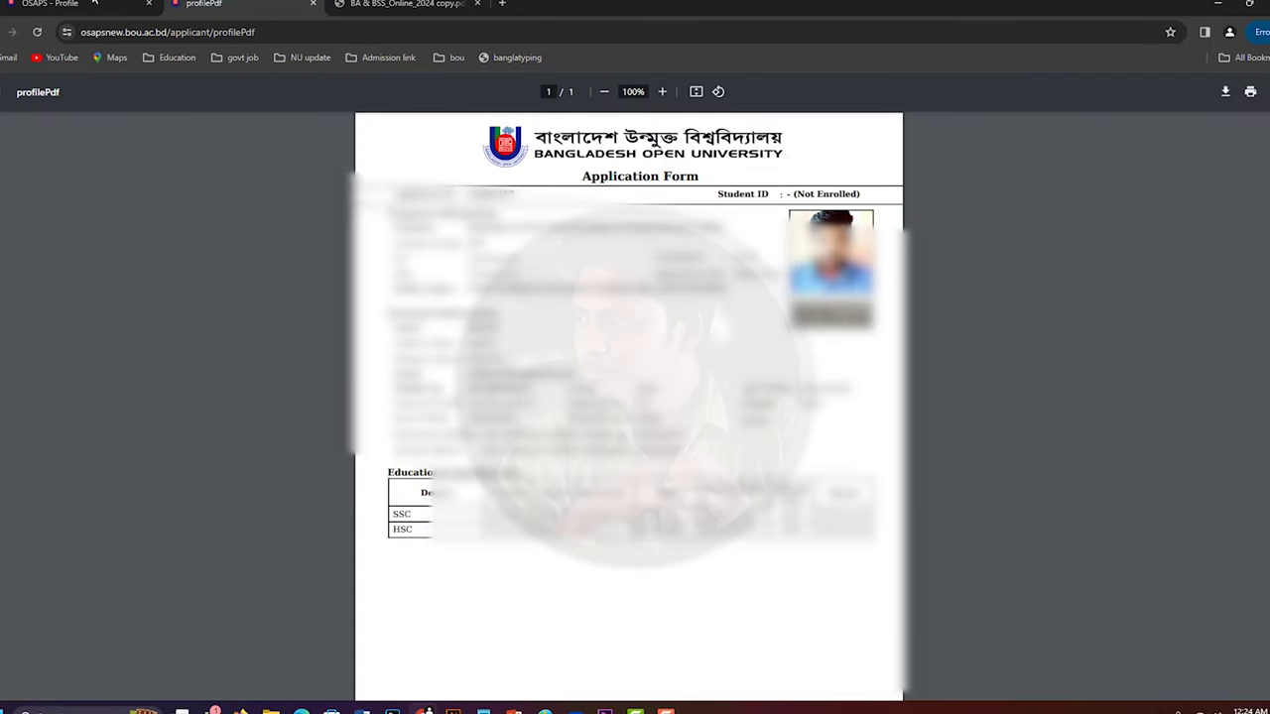
key("ctrl+shift+Tab")
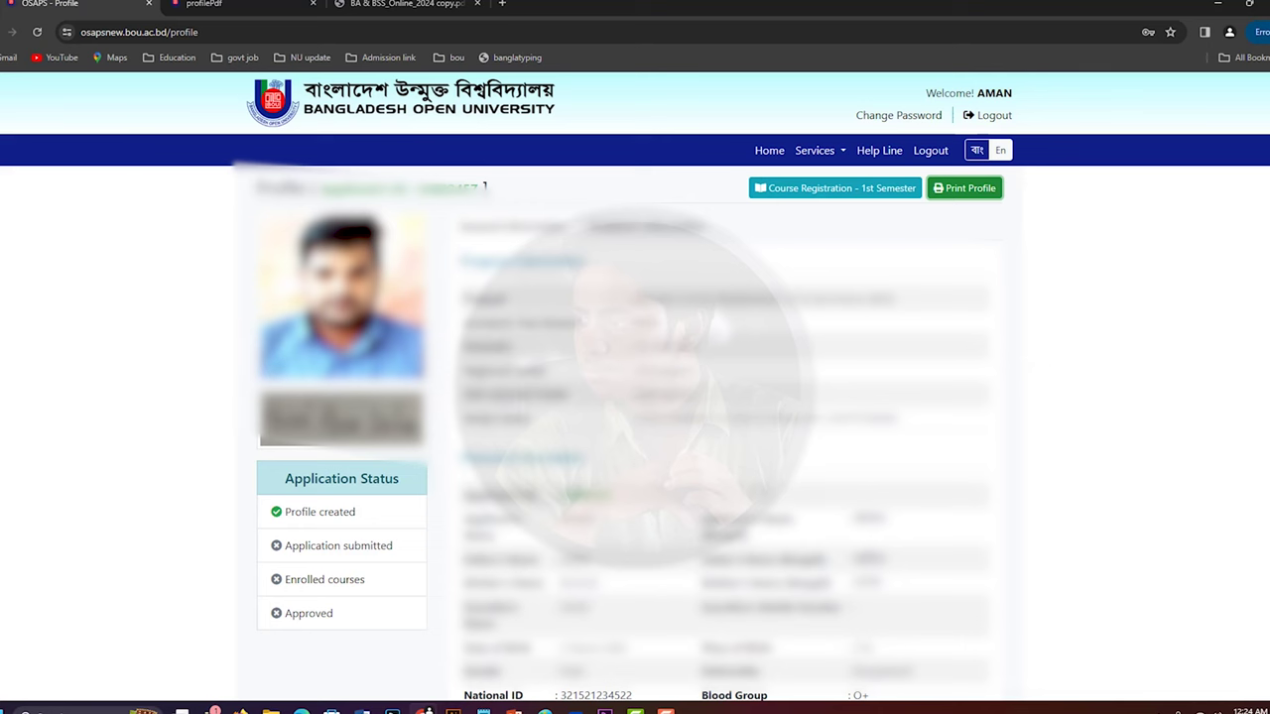
- Open the 1st Semester course registration and proceed to payment of the listed fees
left_click(865, 191)
scroll(1032, 555, "down", 5)
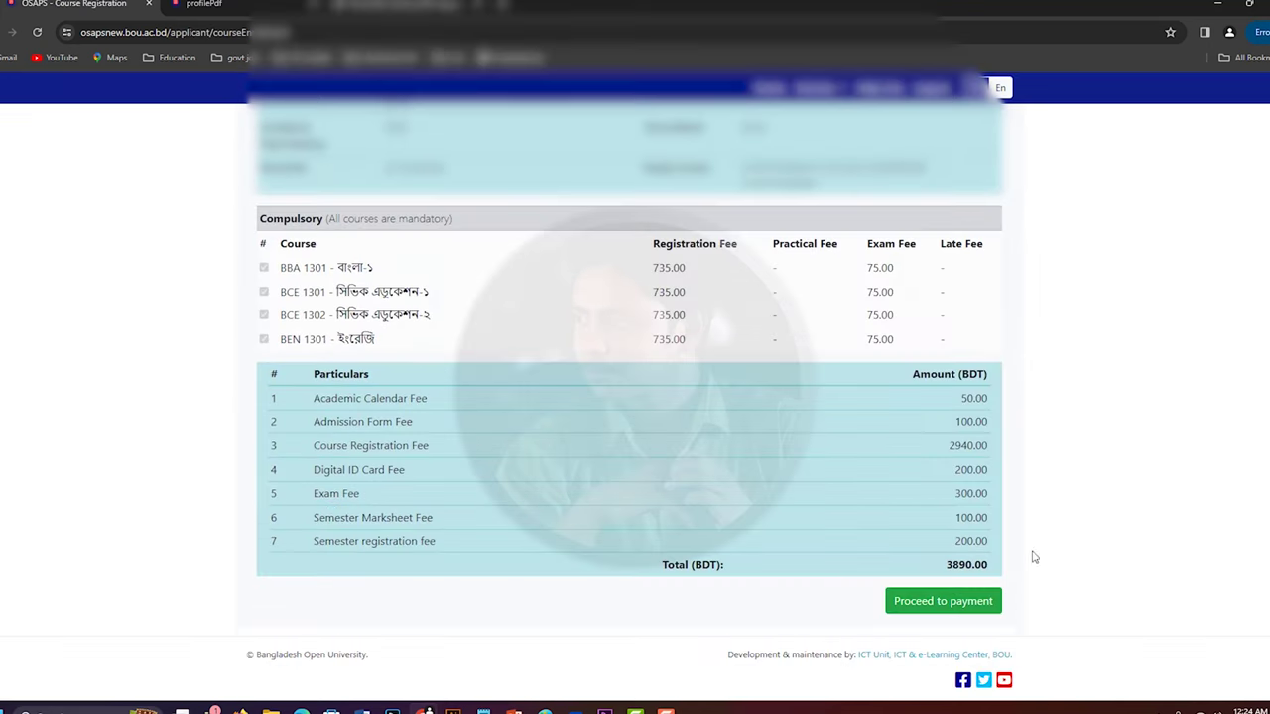
left_click(945, 609)
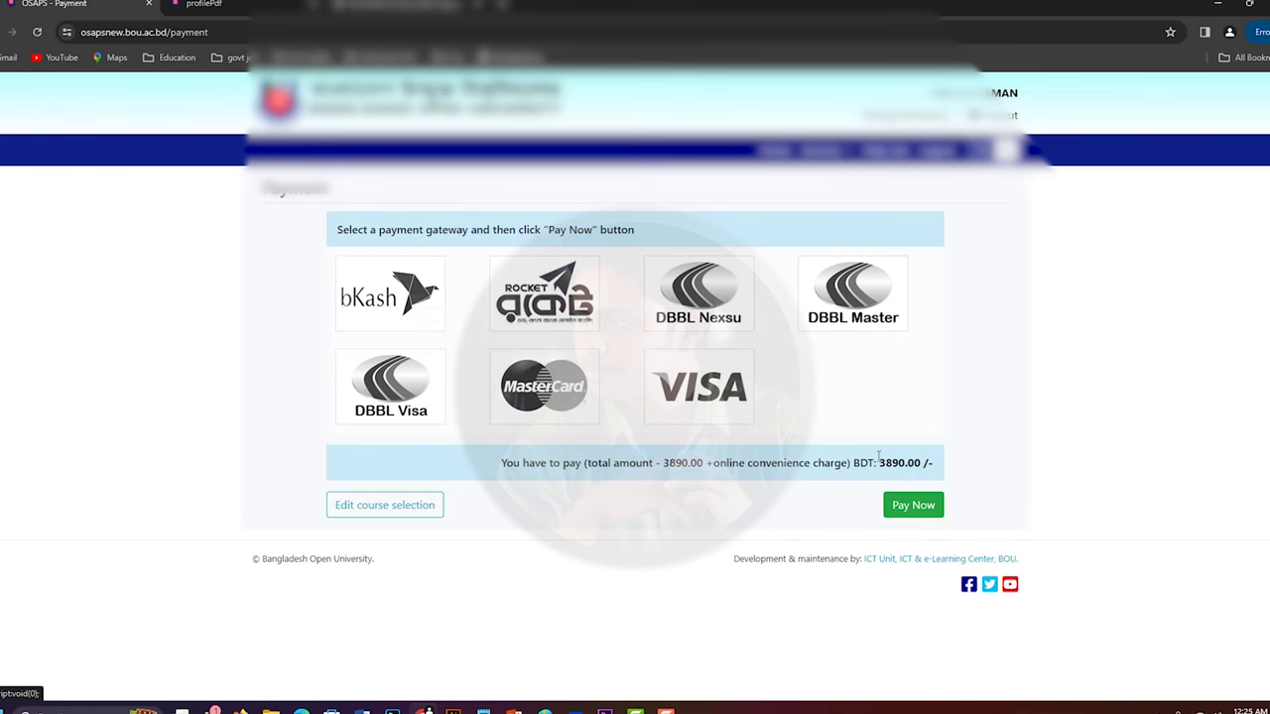
- Open the bKash payment for the registration fees and cancel it
left_click(913, 505)
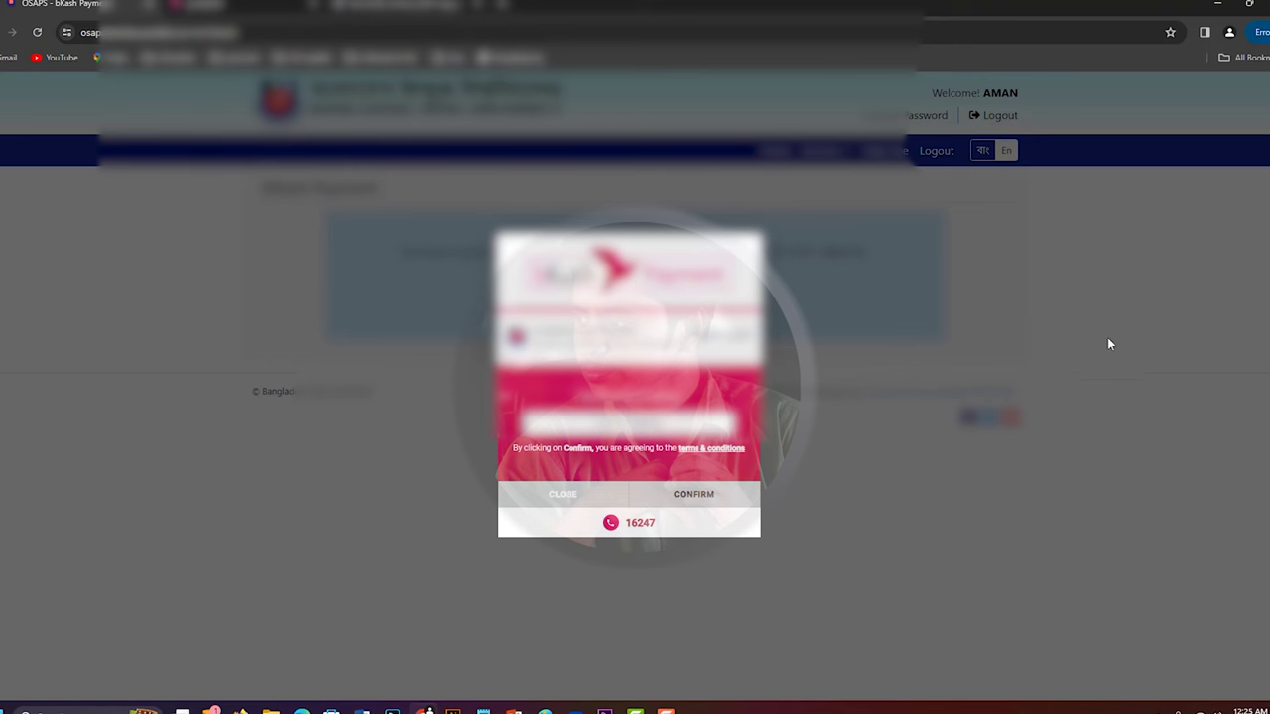
left_click(715, 506)
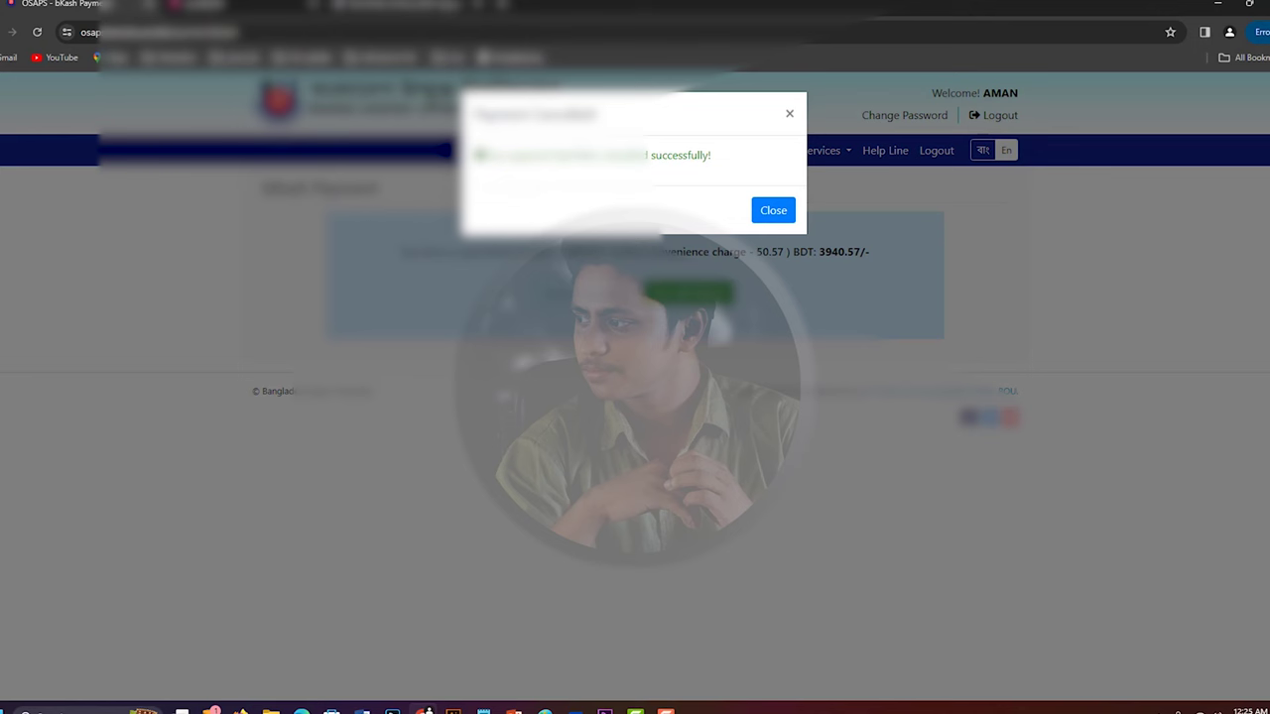
left_click_drag(576, 156, 602, 156)
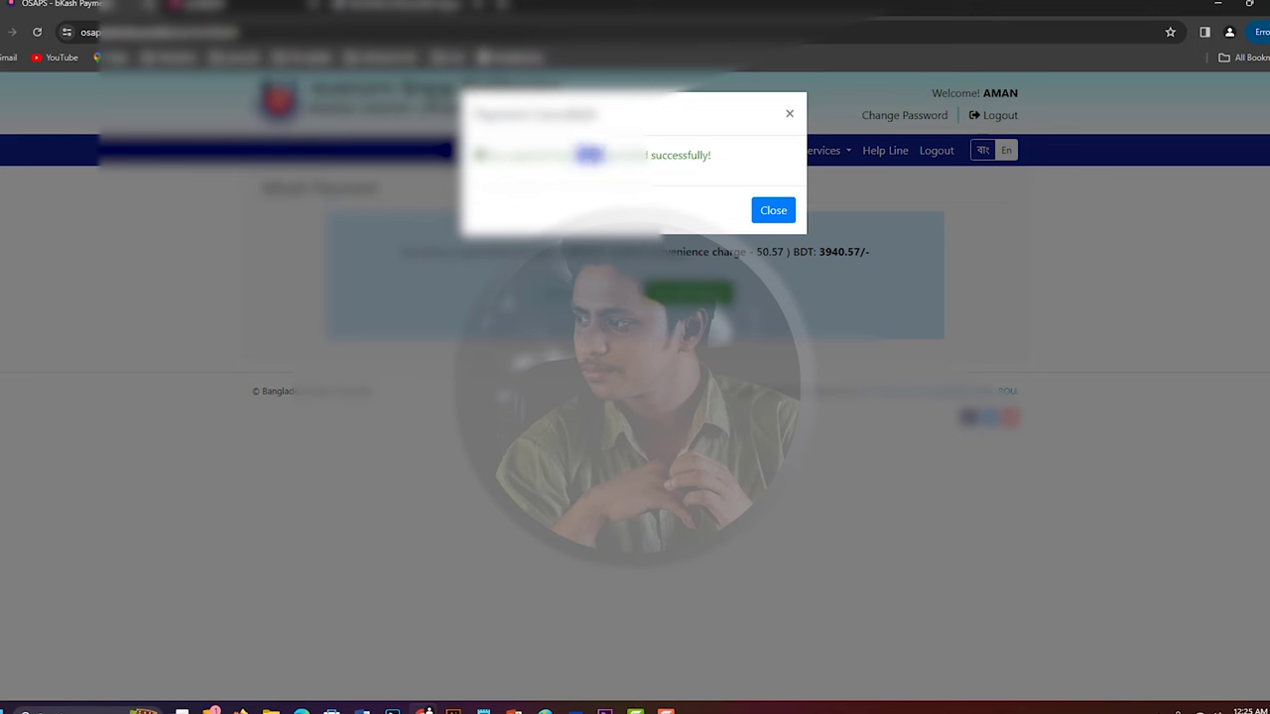